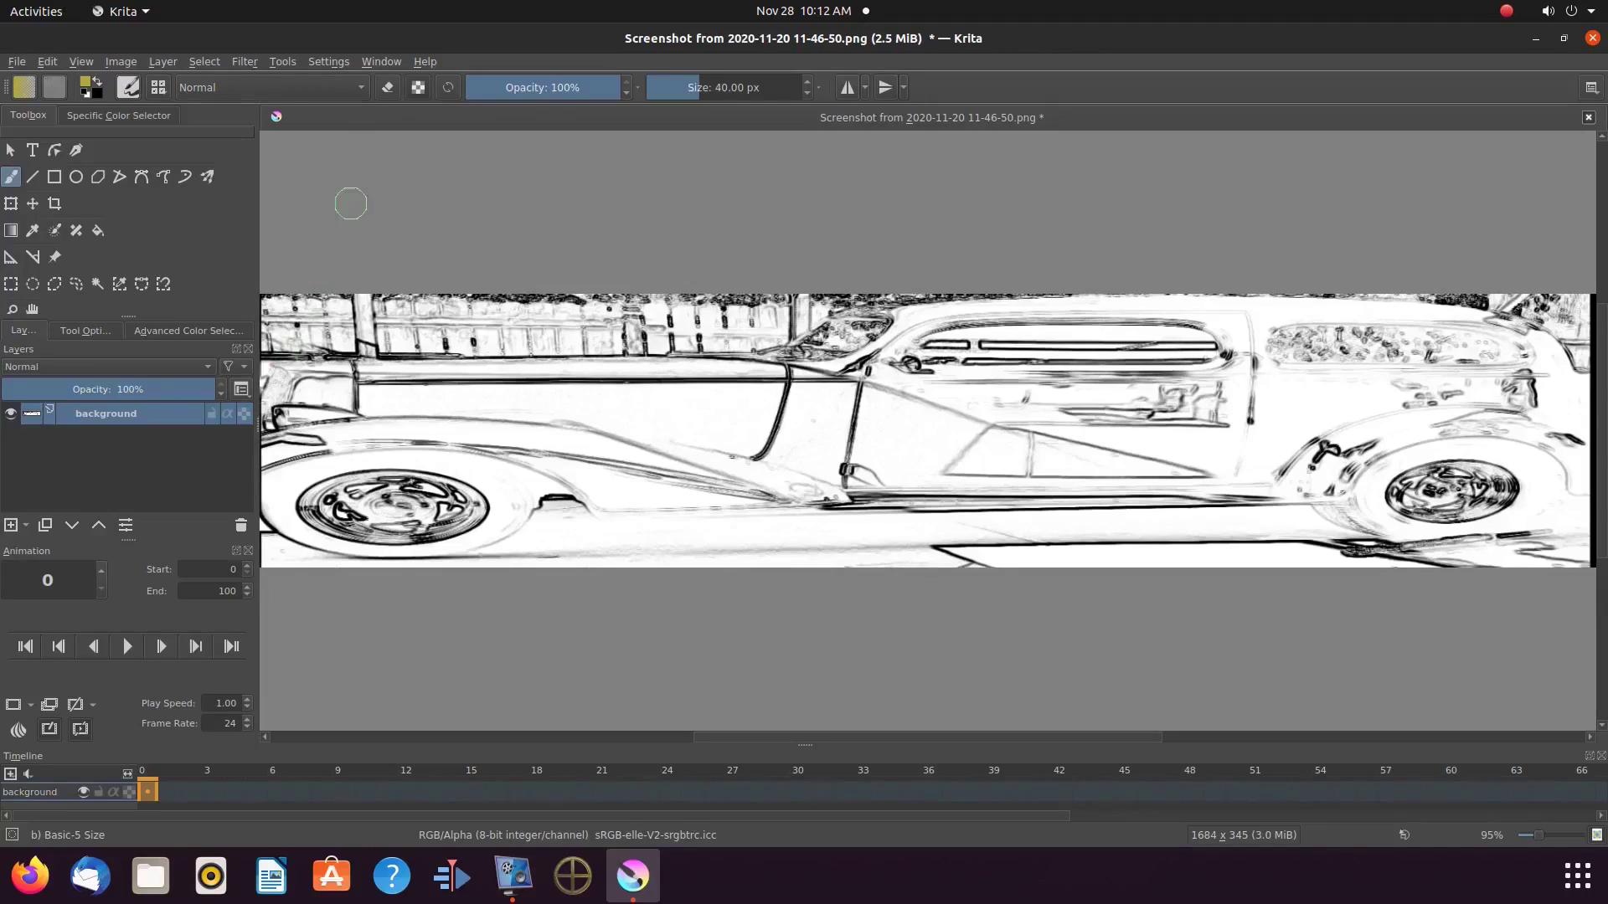
Erase the fence background above the car's hood in the sketch
{"action": "left_click", "coordinate": [387, 88]}
{"action": "left_click", "coordinate": [387, 88]}
{"action": "mouse_move", "coordinate": [277, 311]}
{"action": "left_mouse_down"}
{"action": "mouse_move", "coordinate": [345, 310]}
{"action": "mouse_move", "coordinate": [267, 322]}
{"action": "mouse_move", "coordinate": [269, 293]}
{"action": "mouse_move", "coordinate": [293, 325]}
{"action": "mouse_move", "coordinate": [362, 308]}
{"action": "mouse_move", "coordinate": [808, 308]}
{"action": "mouse_move", "coordinate": [785, 316]}
{"action": "mouse_move", "coordinate": [808, 303]}
{"action": "mouse_move", "coordinate": [784, 328]}
{"action": "mouse_move", "coordinate": [662, 335]}
{"action": "left_mouse_up"}
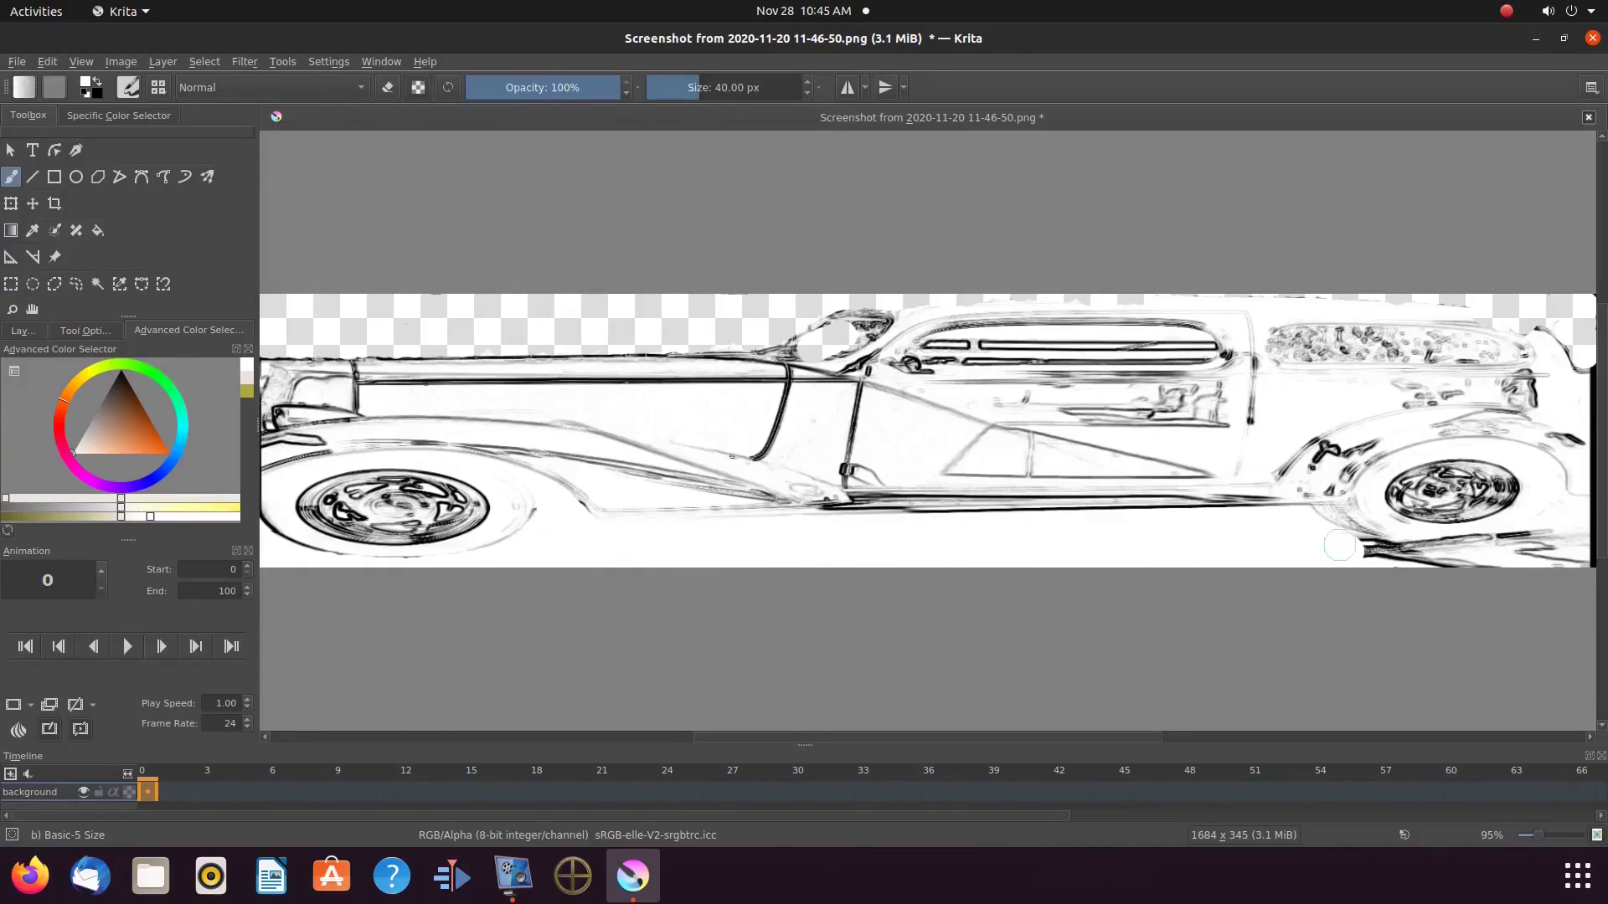
Paint white over the ground shadow near the rear wheel, the reflection lines on the door, and the remaining background above and behind the car
{"action": "mouse_move", "coordinate": [1340, 546]}
{"action": "left_mouse_down"}
{"action": "mouse_move", "coordinate": [1569, 547]}
{"action": "mouse_move", "coordinate": [1386, 550]}
{"action": "left_mouse_up"}
{"action": "left_click_drag", "start_coordinate": [1206, 474], "coordinate": [956, 446]}
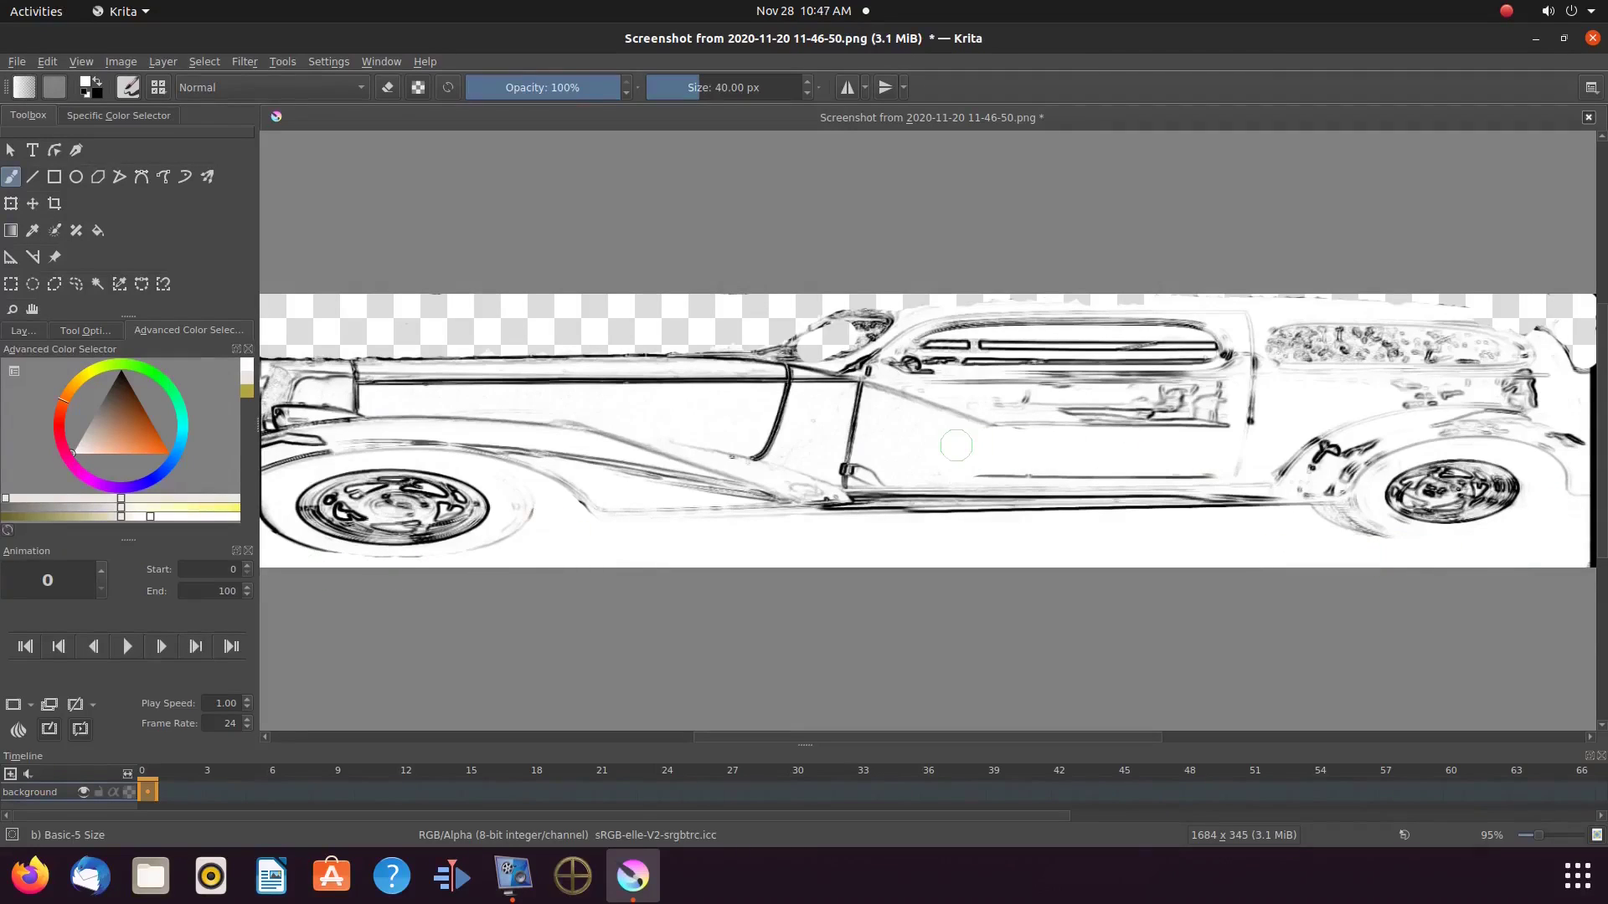
{"action": "left_click", "coordinate": [1536, 39]}
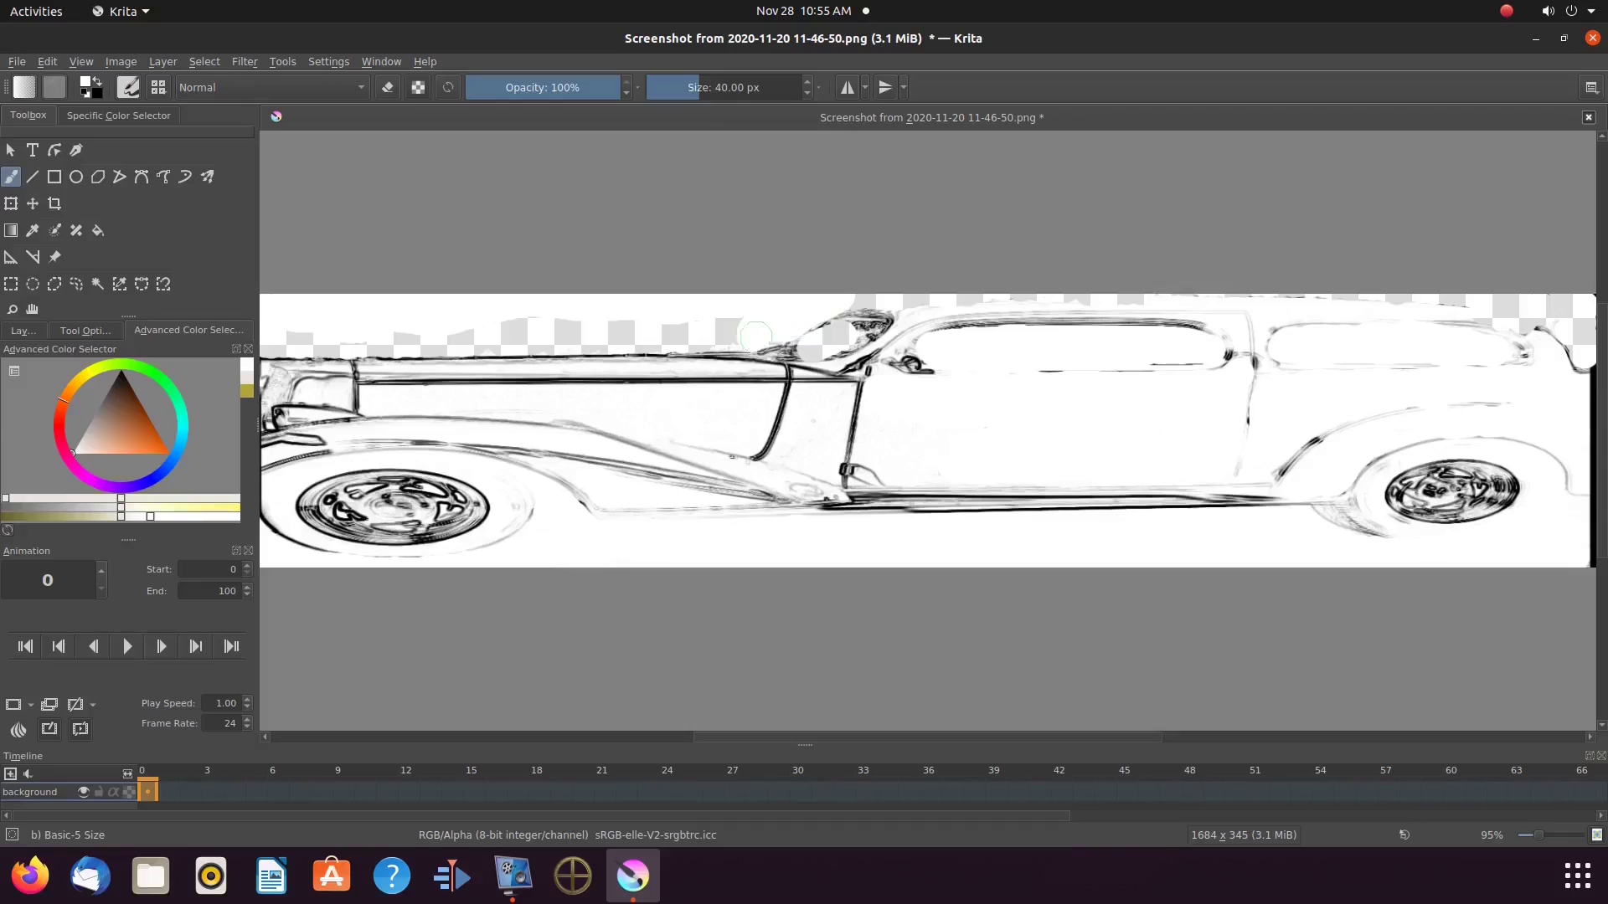
{"action": "mouse_move", "coordinate": [796, 331]}
{"action": "left_mouse_down"}
{"action": "mouse_move", "coordinate": [300, 325]}
{"action": "mouse_move", "coordinate": [305, 341]}
{"action": "mouse_move", "coordinate": [747, 341]}
{"action": "mouse_move", "coordinate": [879, 297]}
{"action": "mouse_move", "coordinate": [863, 291]}
{"action": "mouse_move", "coordinate": [1296, 282]}
{"action": "mouse_move", "coordinate": [1526, 309]}
{"action": "mouse_move", "coordinate": [1568, 324]}
{"action": "mouse_move", "coordinate": [1583, 370]}
{"action": "left_mouse_up"}
{"action": "left_click_drag", "start_coordinate": [1583, 370], "coordinate": [1590, 500]}
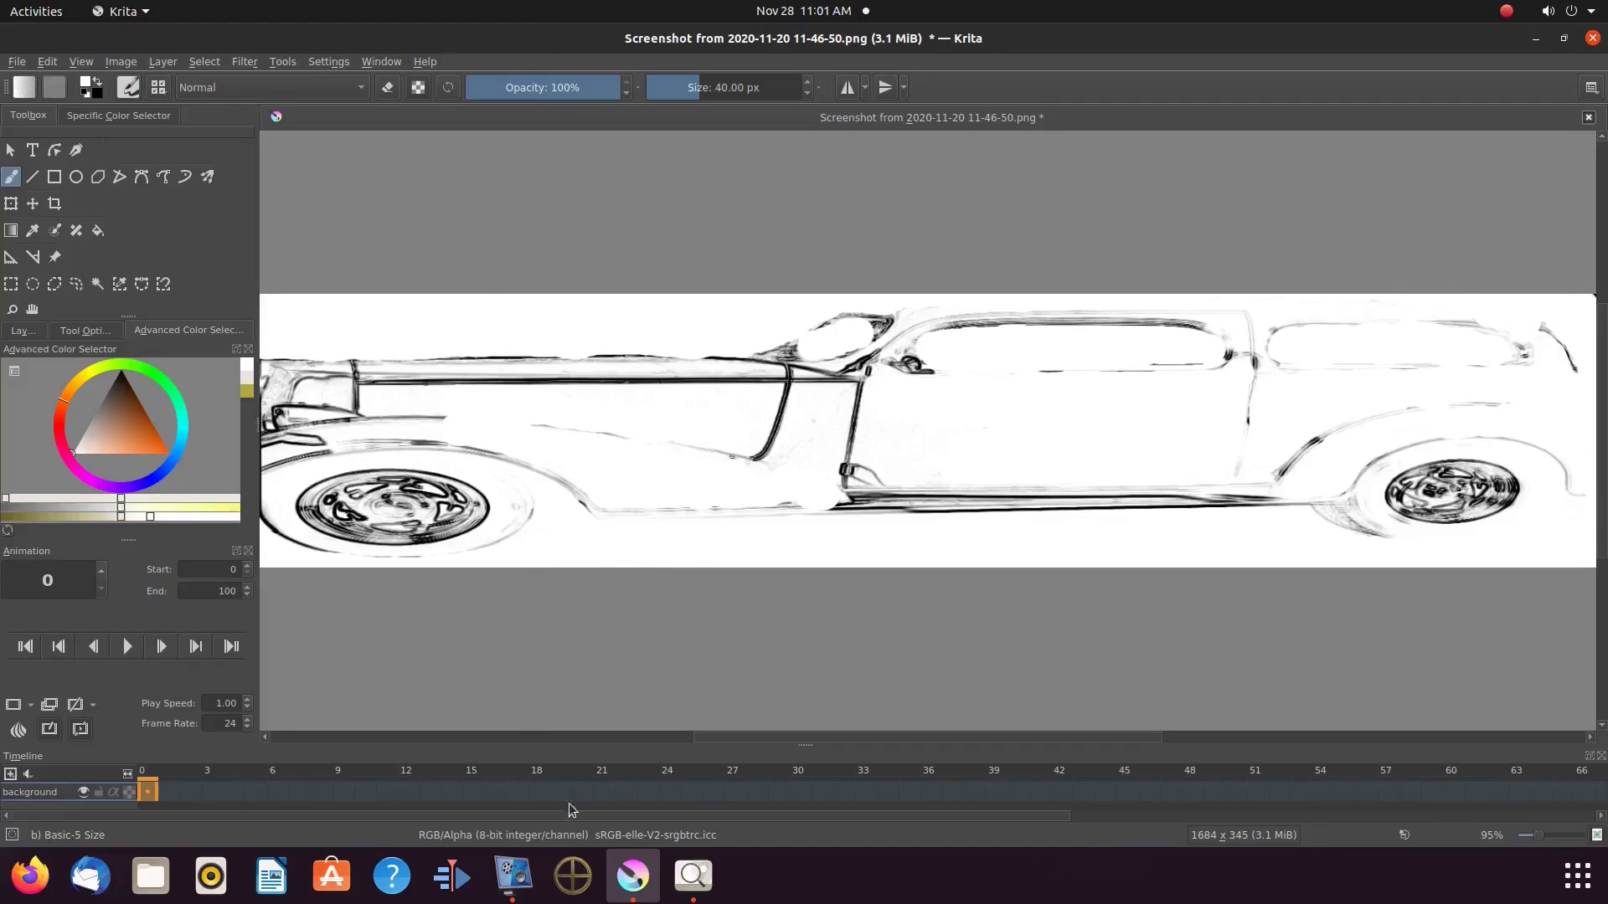
View the reference photo IMG_2068.JPG beside the sketch to compare the car's outlines, and return to Krita
{"action": "left_click", "coordinate": [701, 881]}
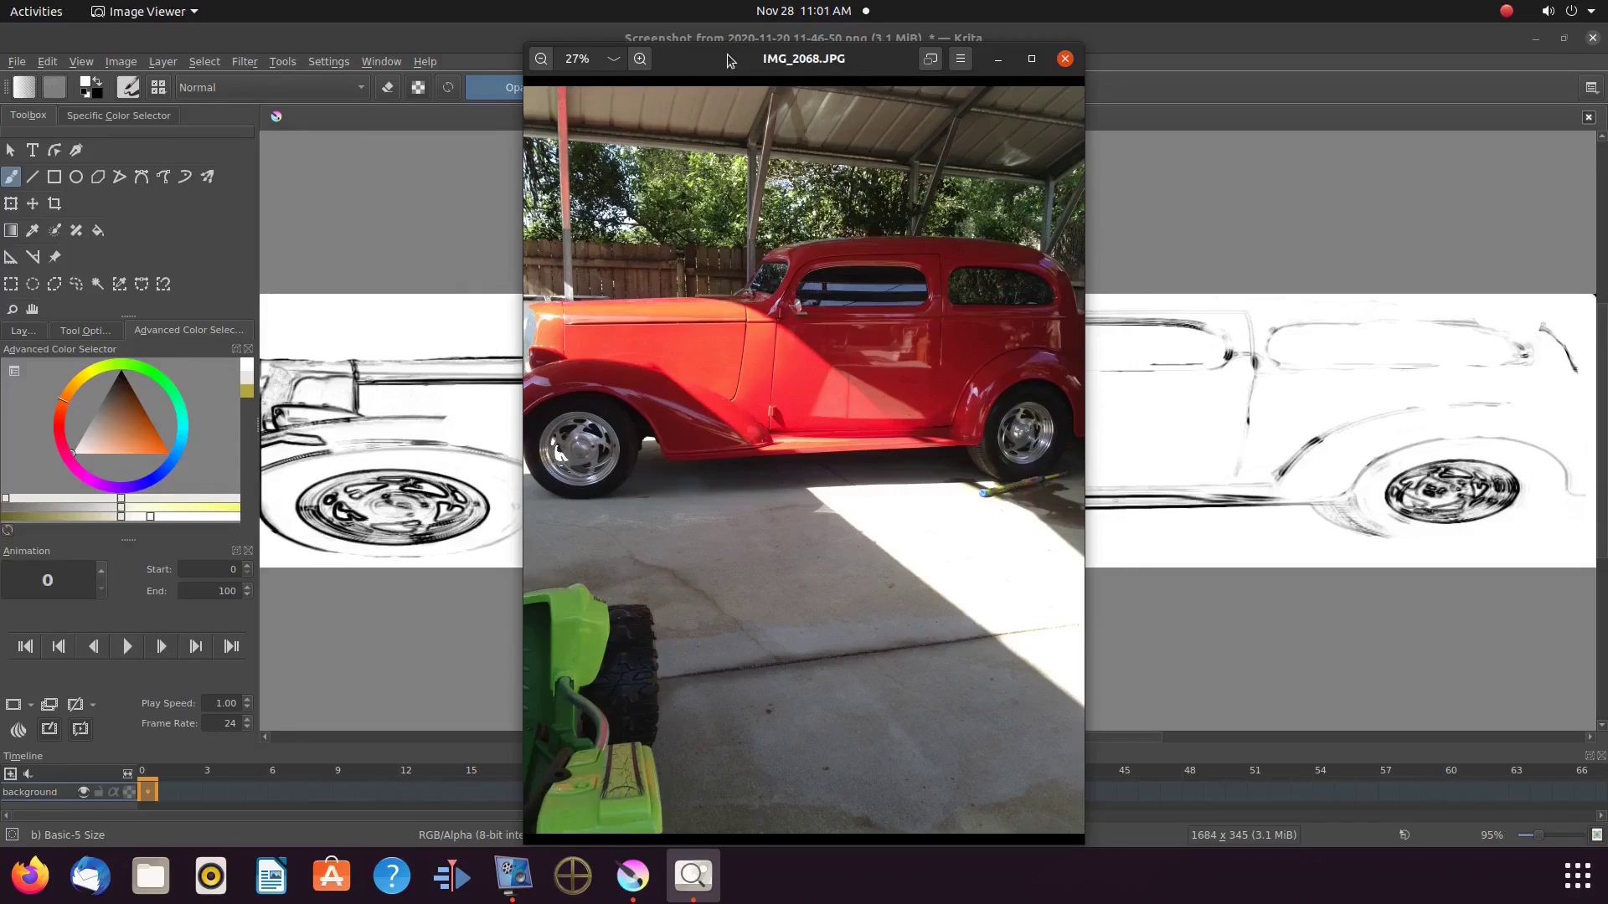
{"action": "left_click_drag", "start_coordinate": [727, 53], "coordinate": [1050, 62]}
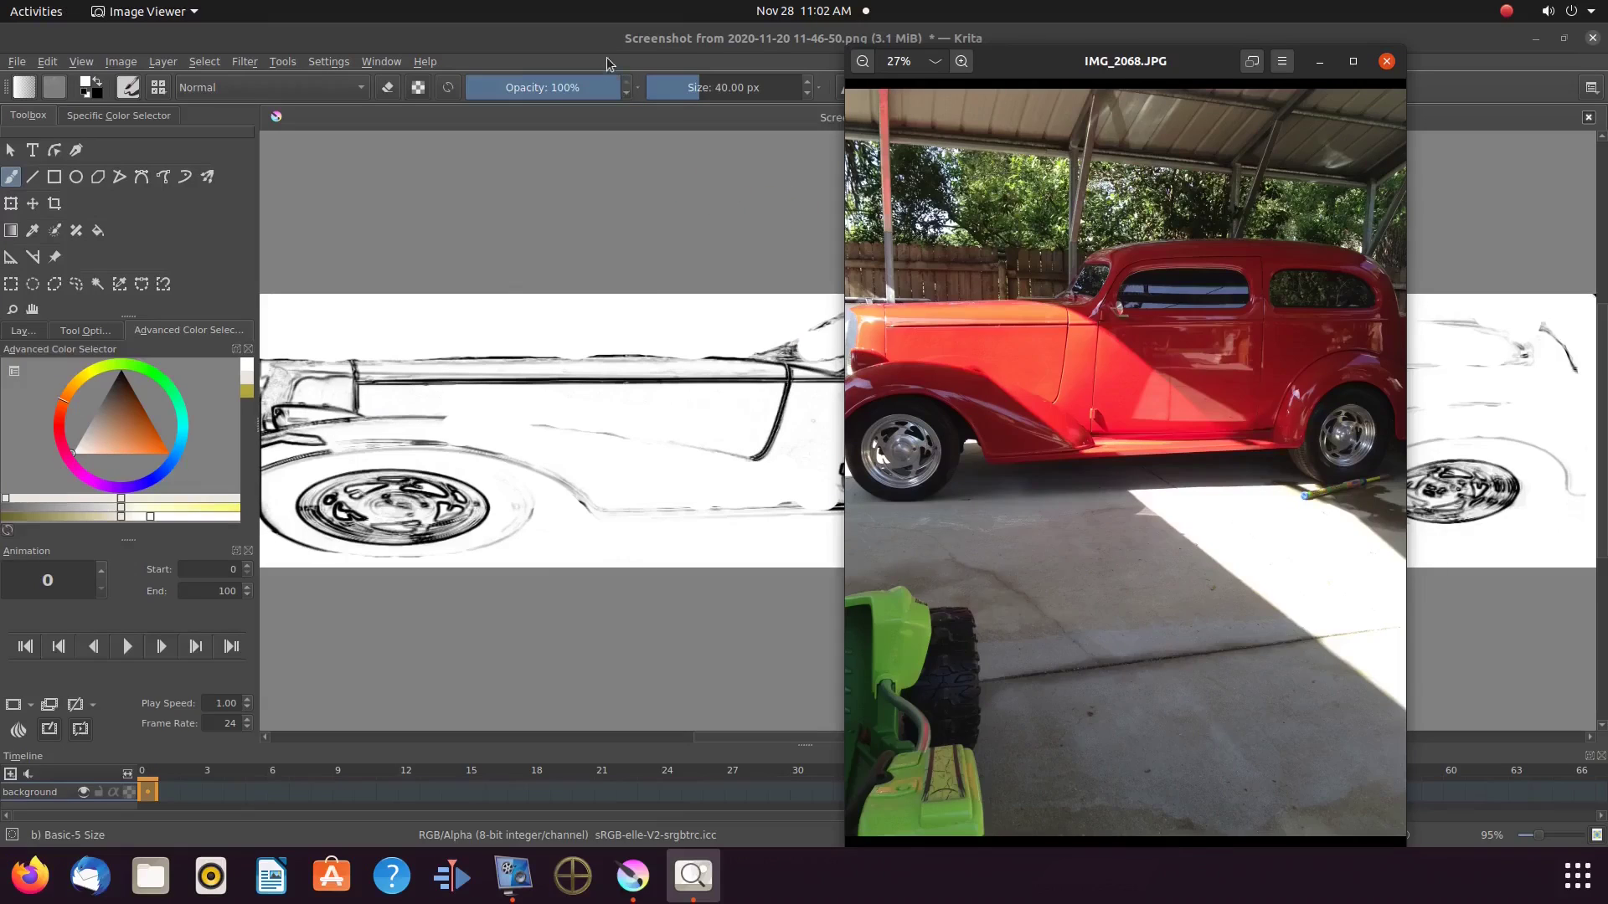
{"action": "left_click", "coordinate": [603, 37]}
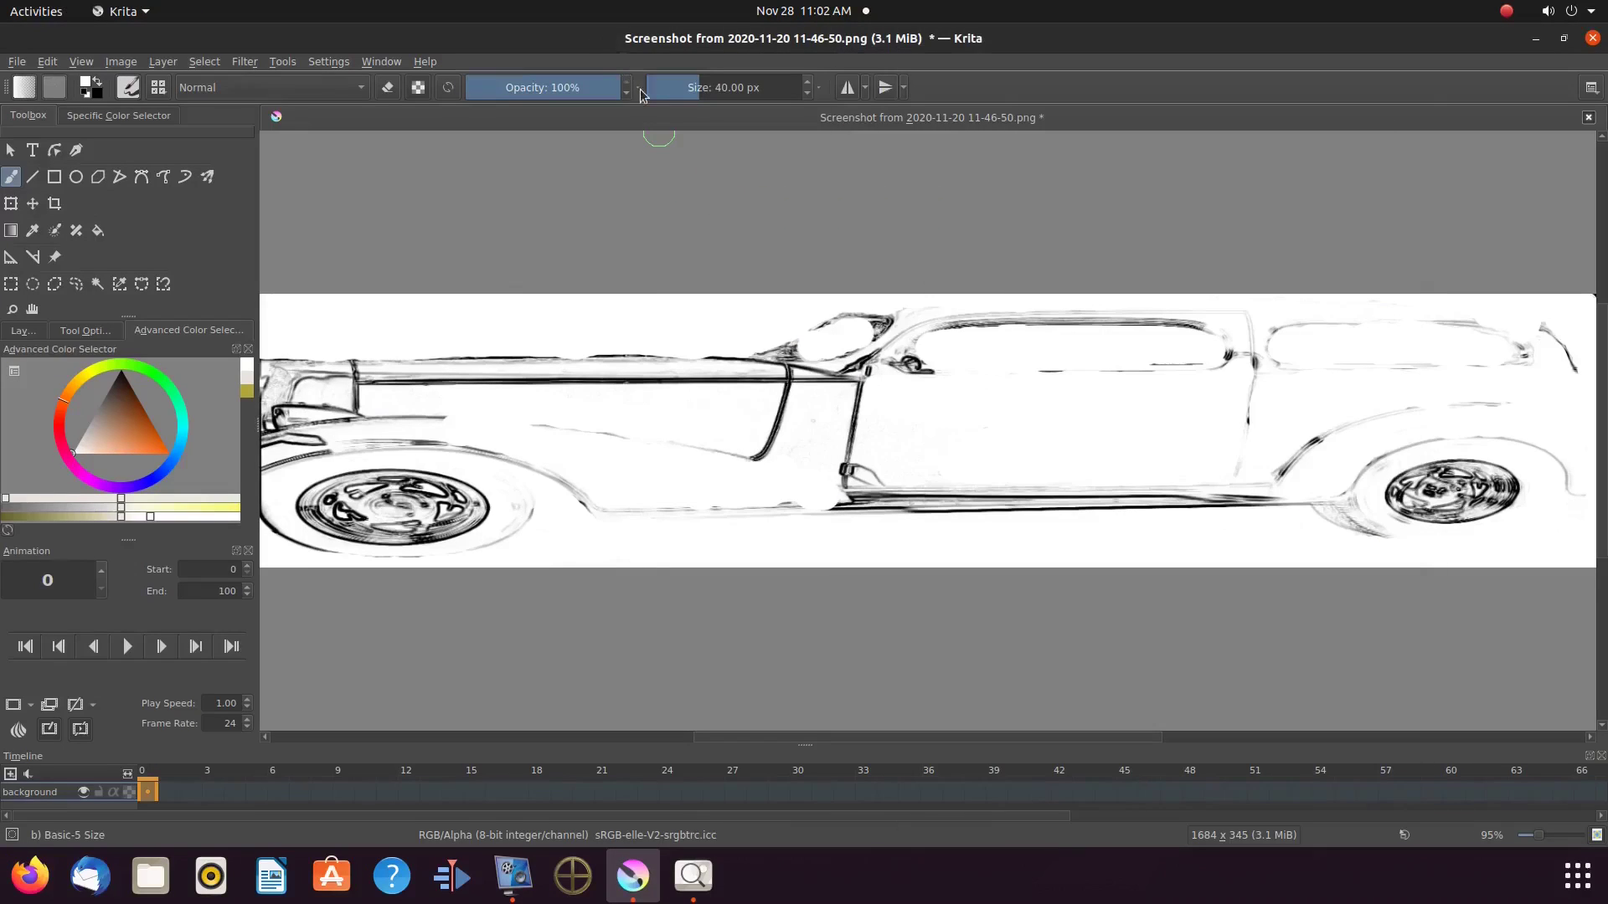
Set the brush size to 8.14 px and clean up the car's finer lines, checking them against the reference photo
{"action": "left_click_drag", "start_coordinate": [698, 89], "coordinate": [677, 89]}
{"action": "key", "text": "]"}
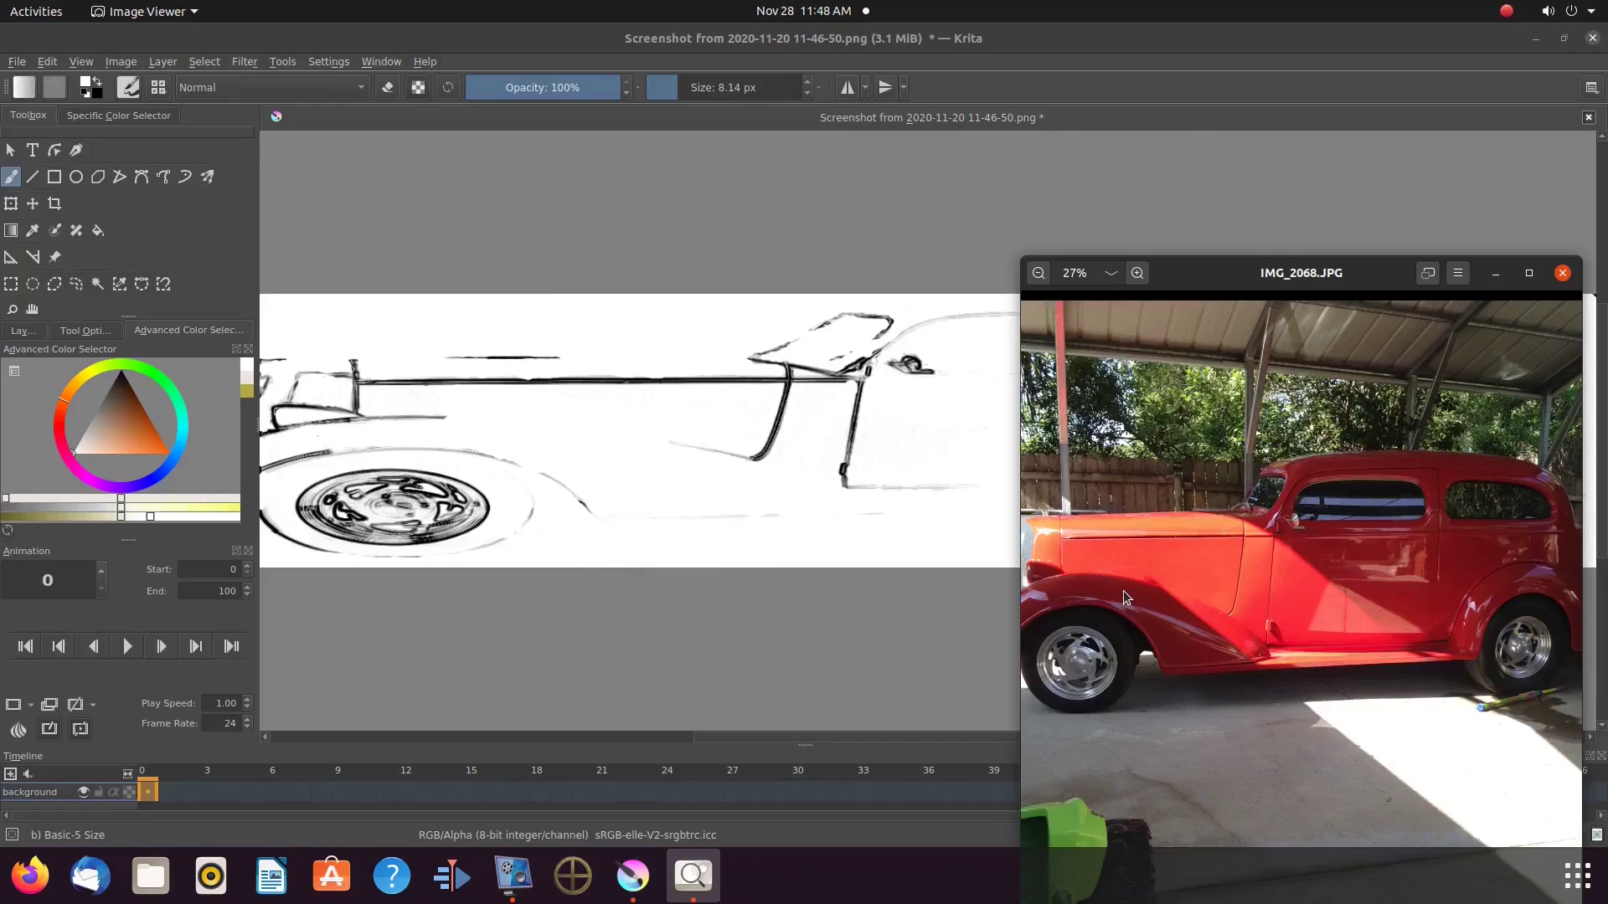
{"action": "left_click_drag", "start_coordinate": [1264, 247], "coordinate": [533, 145]}
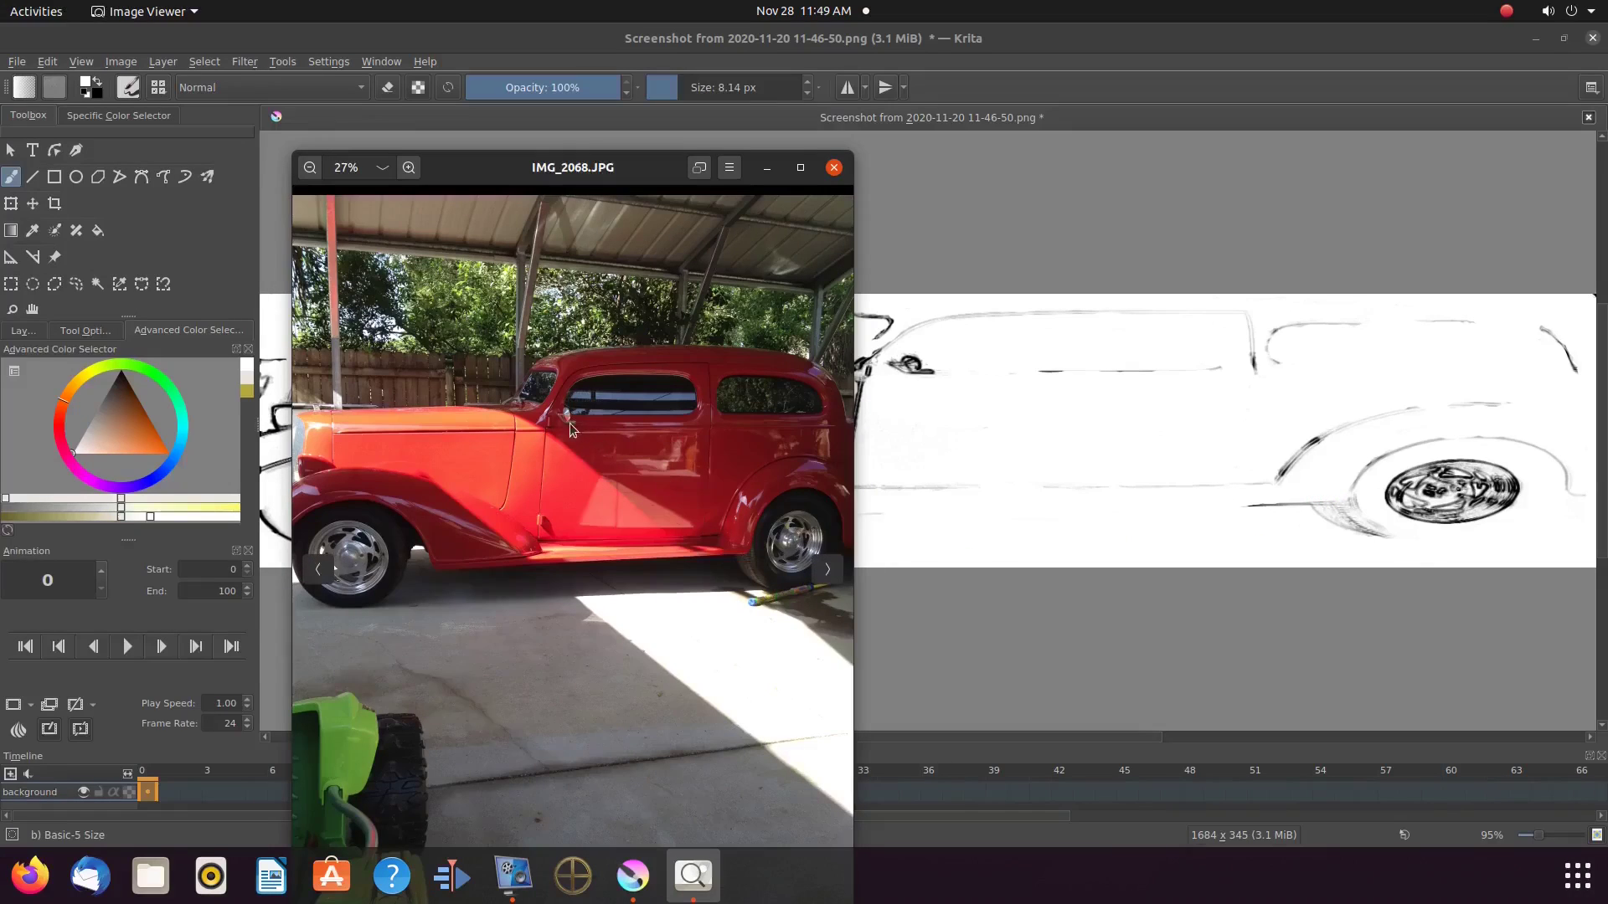
{"action": "left_click_drag", "start_coordinate": [561, 425], "coordinate": [501, 420]}
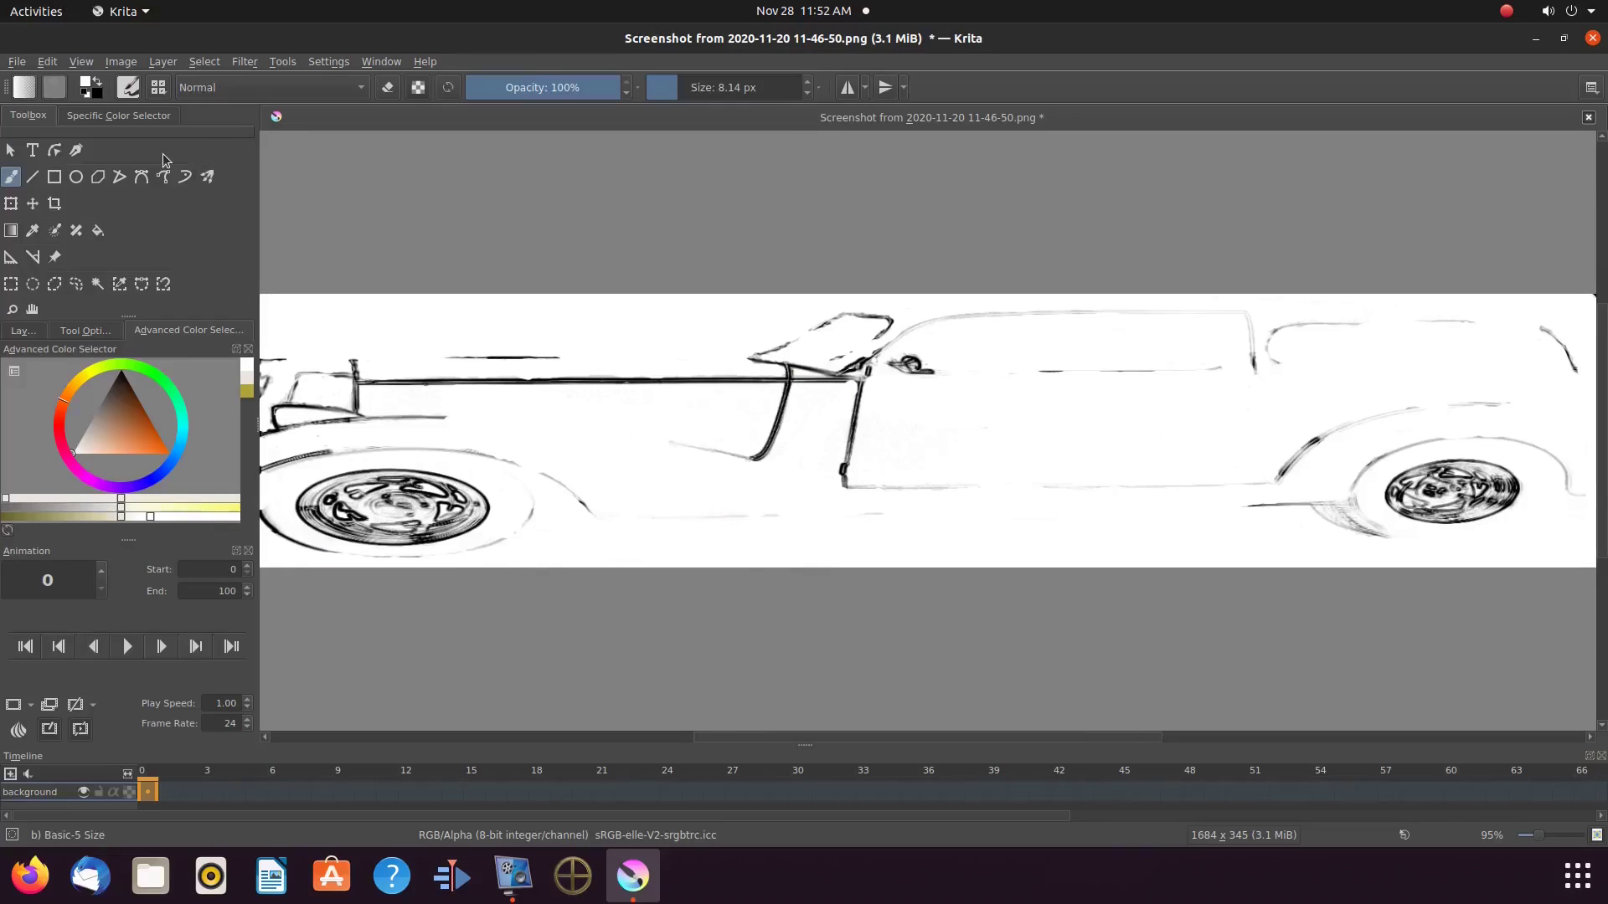
Export the sketch to the Pictures folder as the PNG image "Car 8 .png" with default options, and close Krita without saving the original document
{"action": "left_click", "coordinate": [17, 62]}
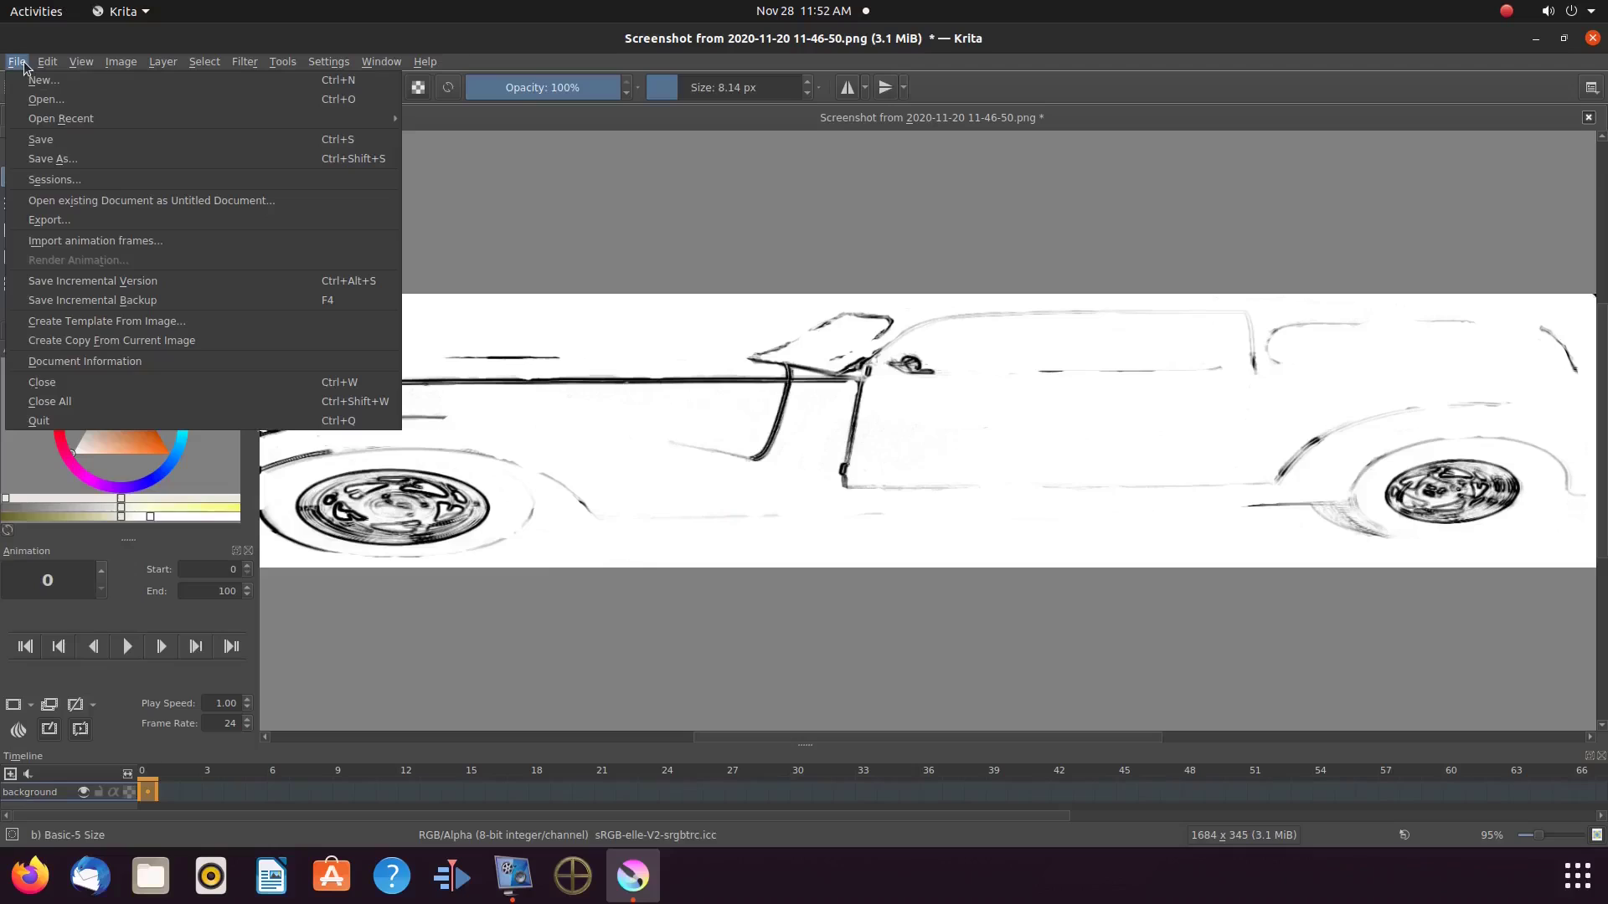
{"action": "left_click", "coordinate": [58, 223]}
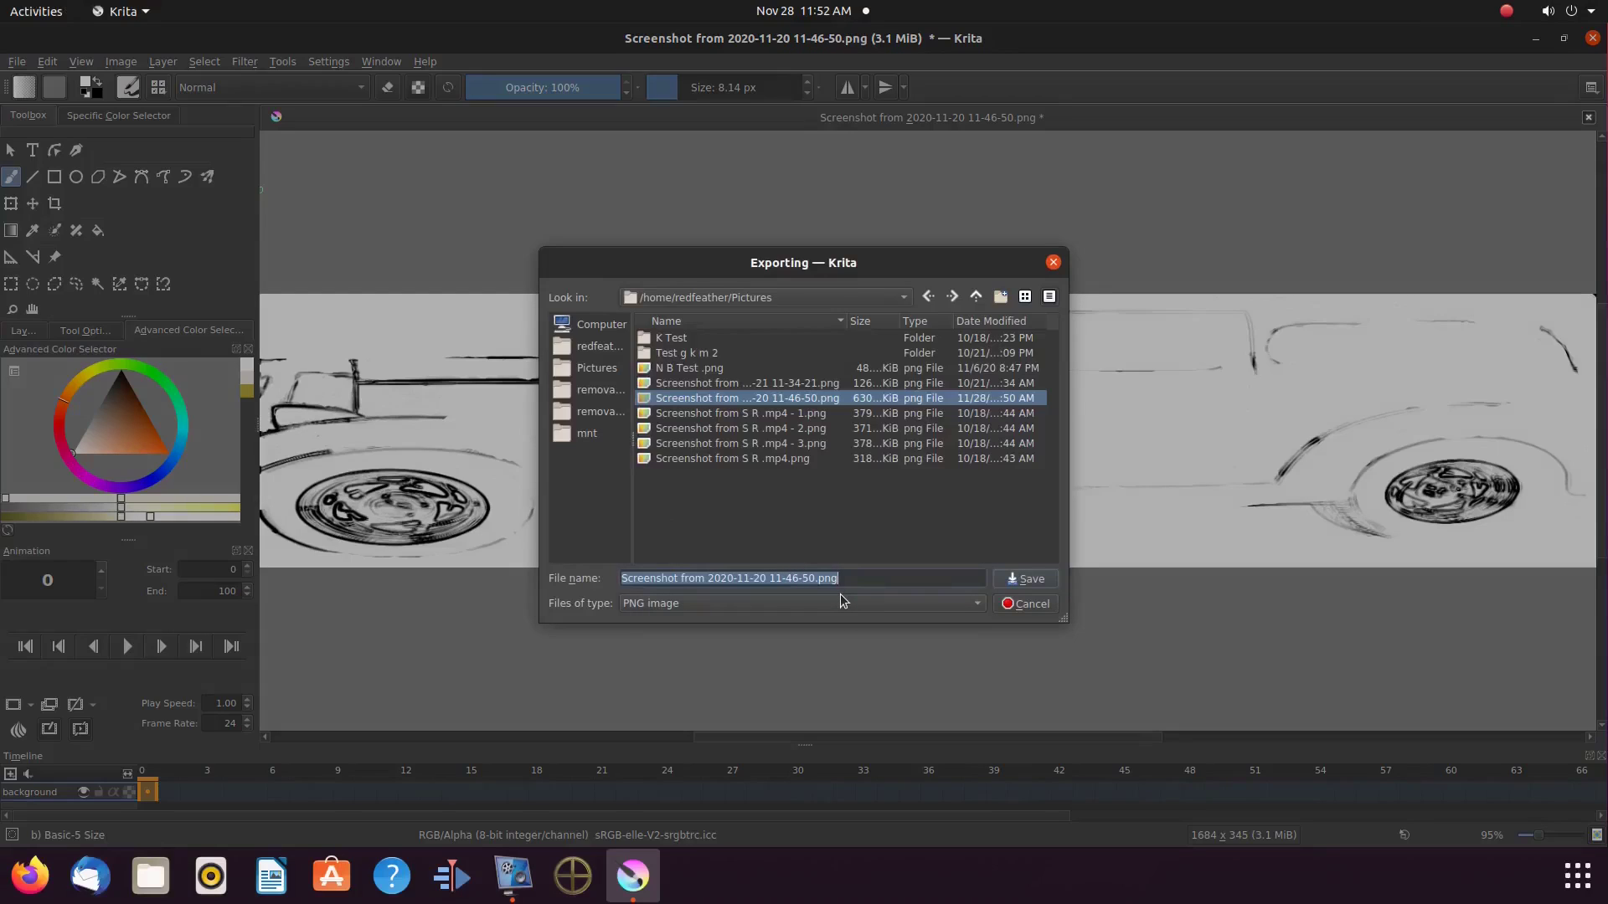
{"action": "type", "text": "Car 8 .png"}
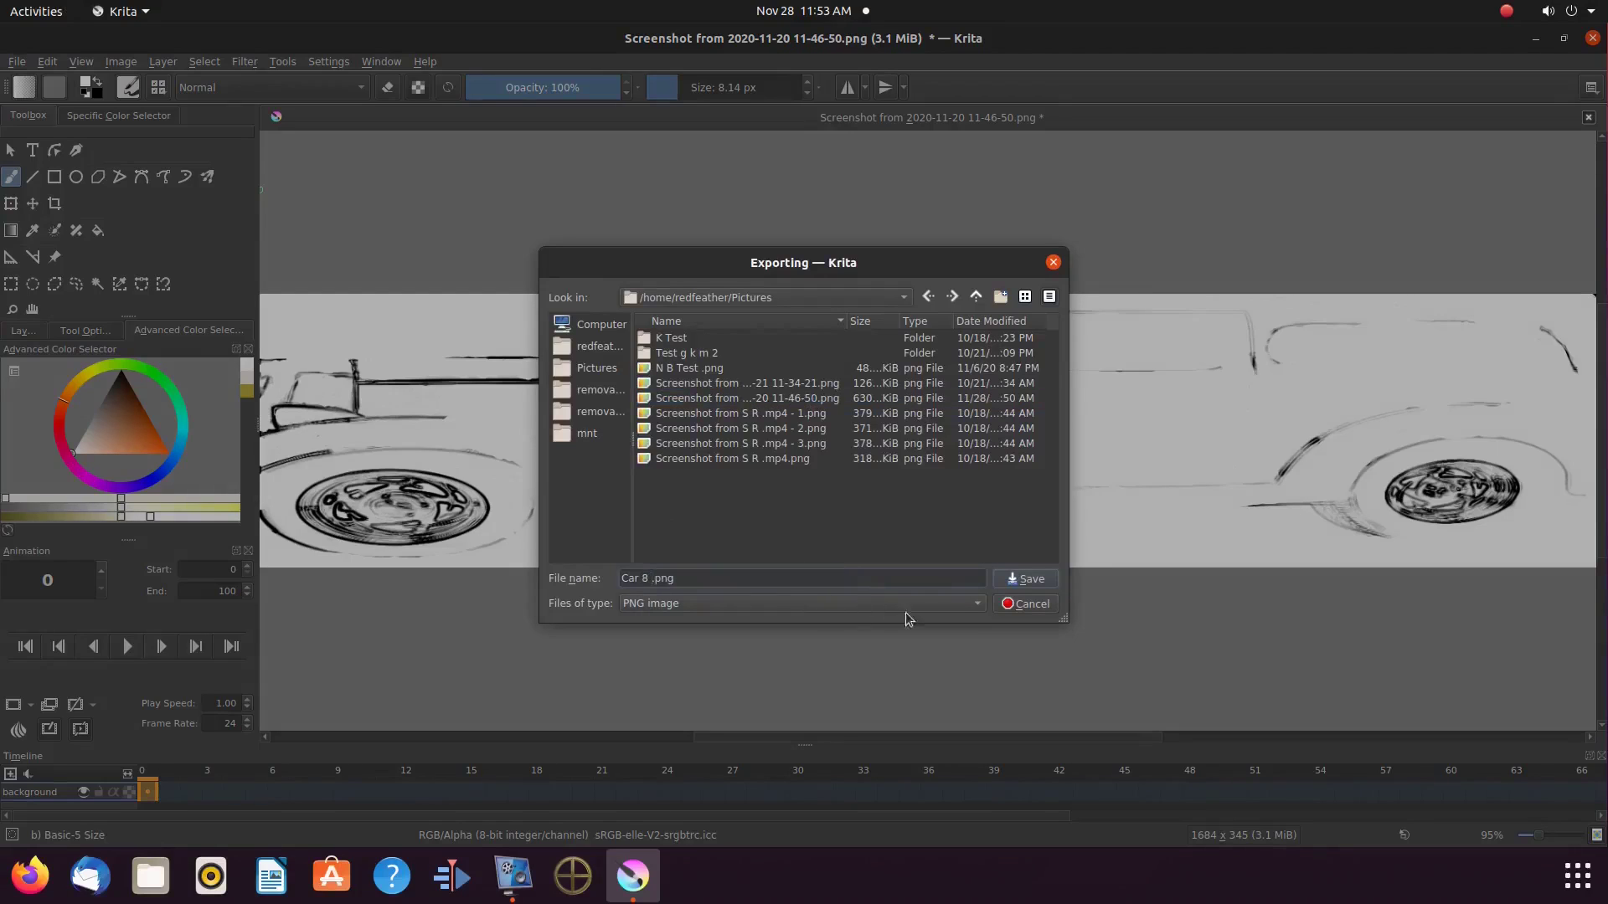
{"action": "left_click", "coordinate": [1027, 578]}
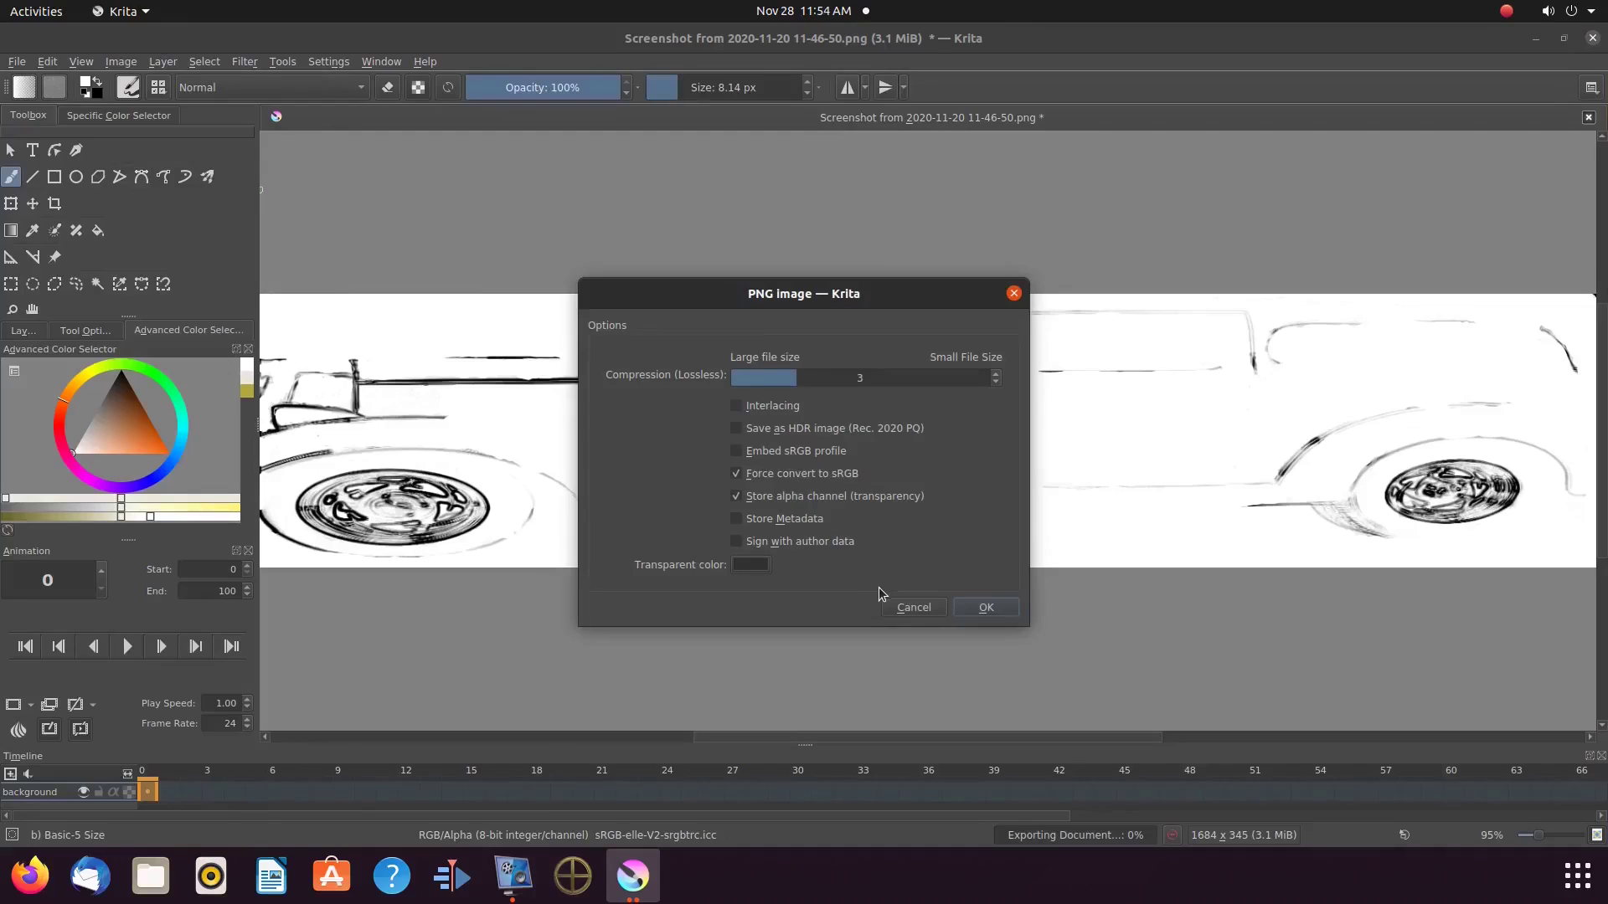
{"action": "left_click", "coordinate": [987, 608]}
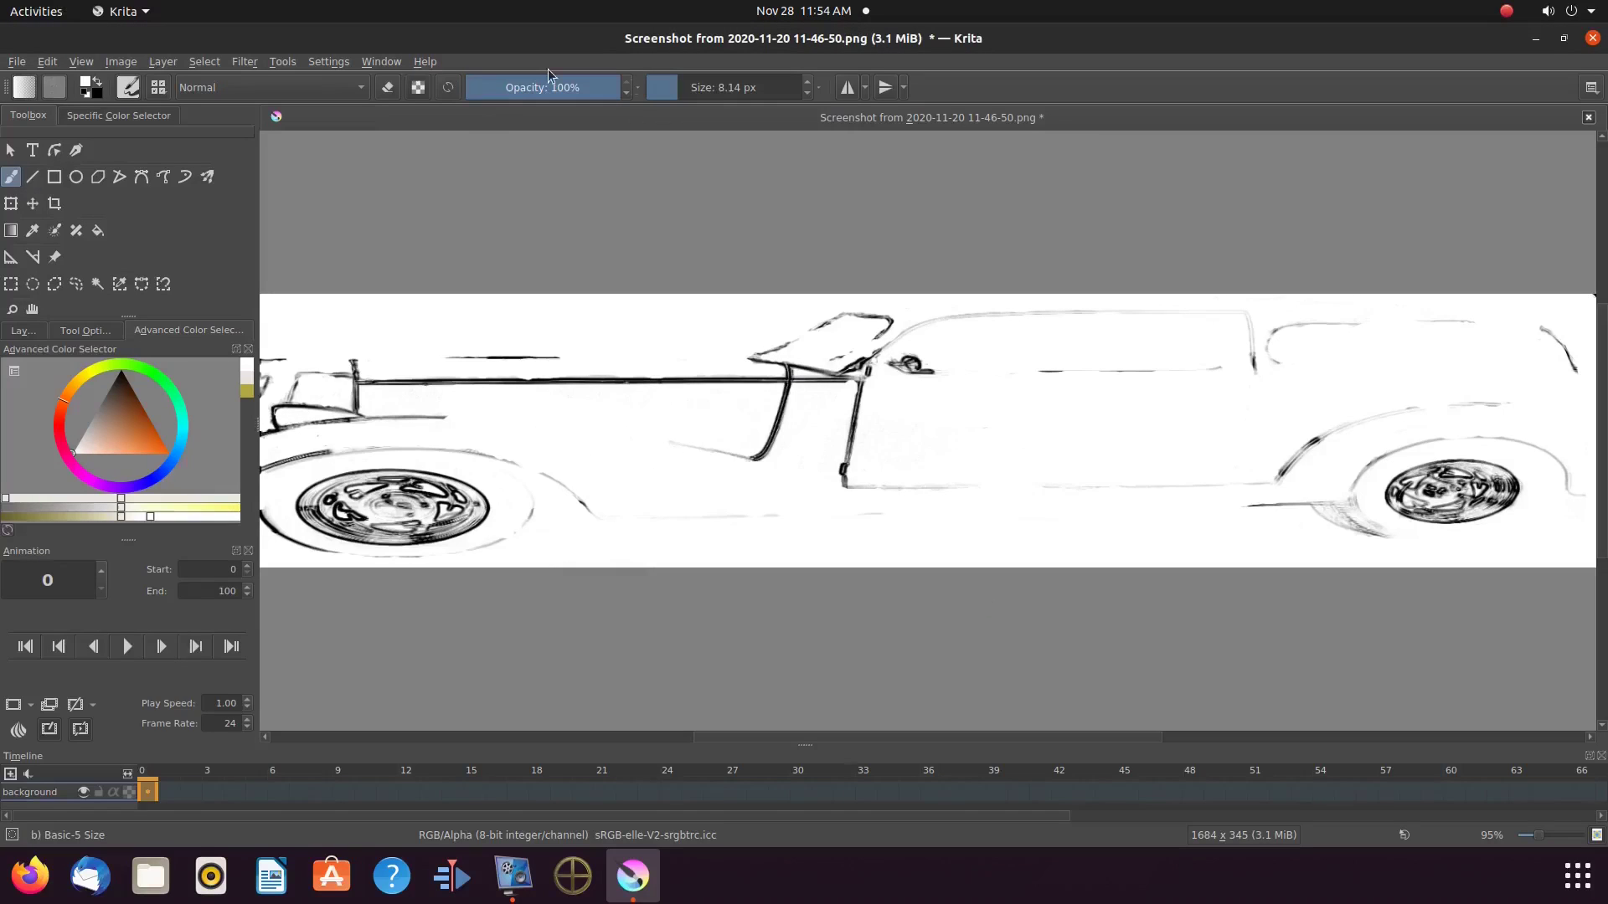
{"action": "left_click", "coordinate": [1592, 38]}
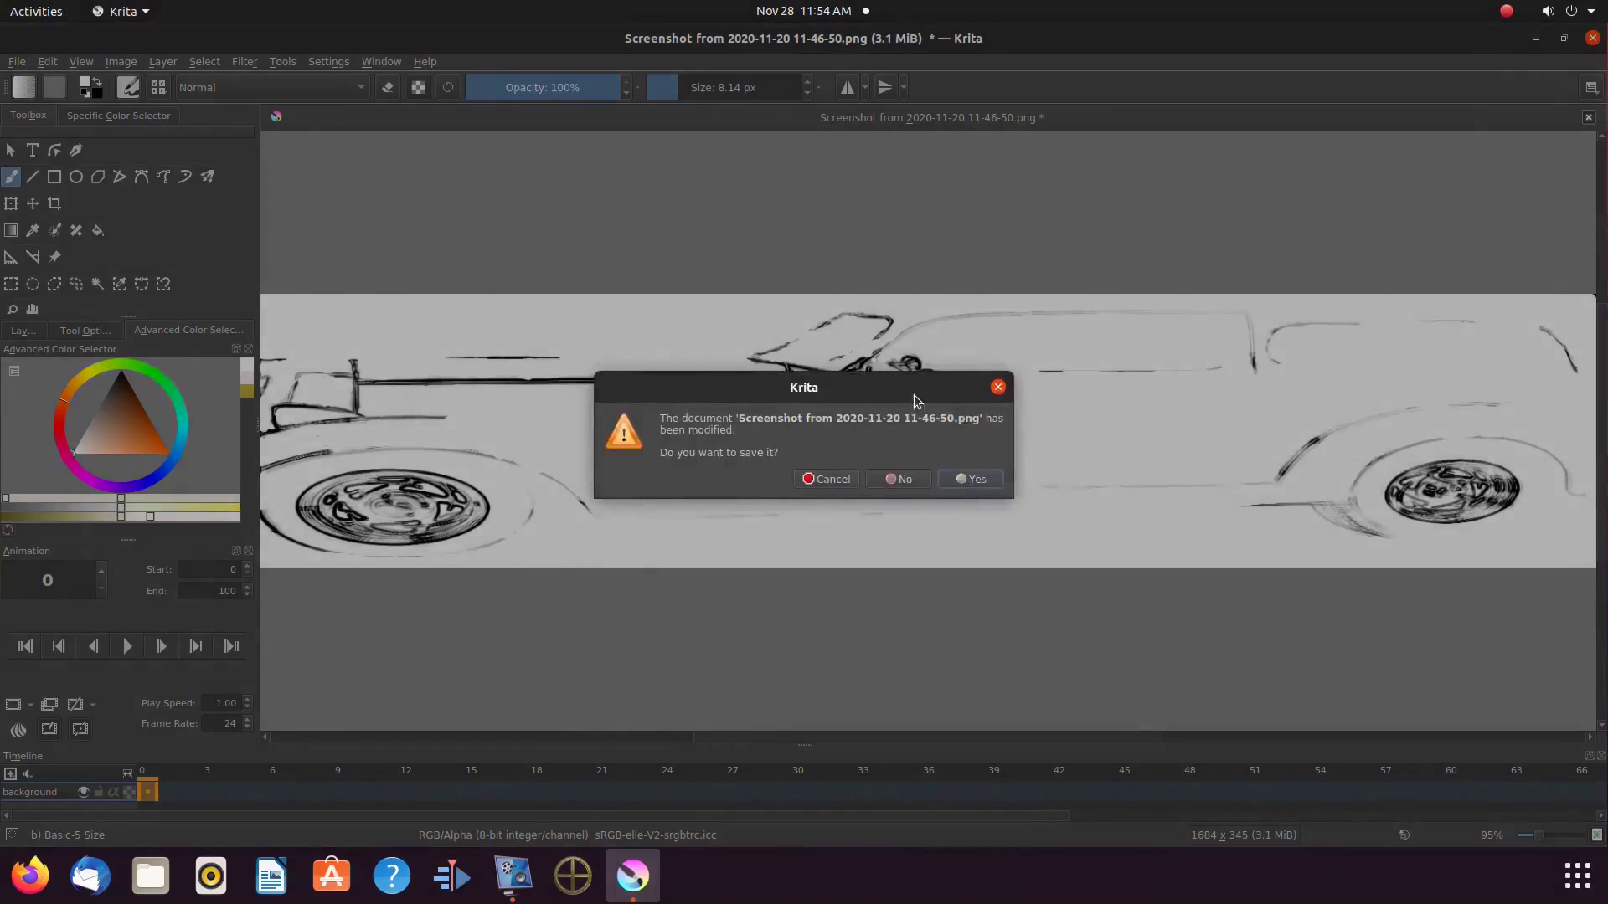
{"action": "left_click", "coordinate": [892, 482]}
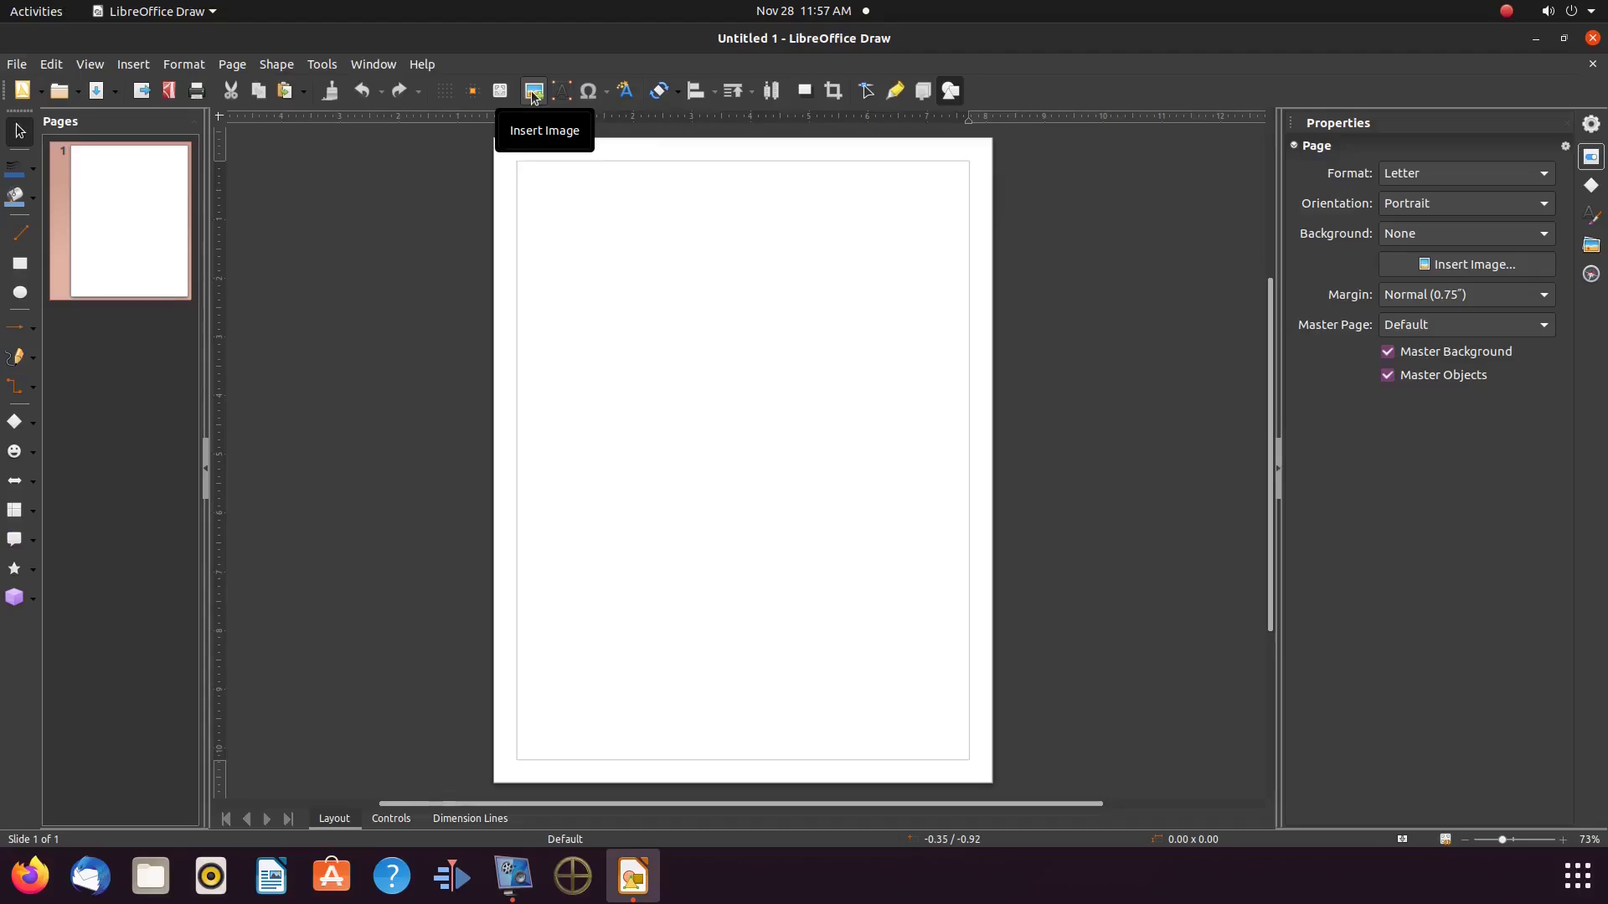
Insert the image "Car 8 .png" from the Pictures folder into the blank LibreOffice Draw page
{"action": "left_click", "coordinate": [534, 96]}
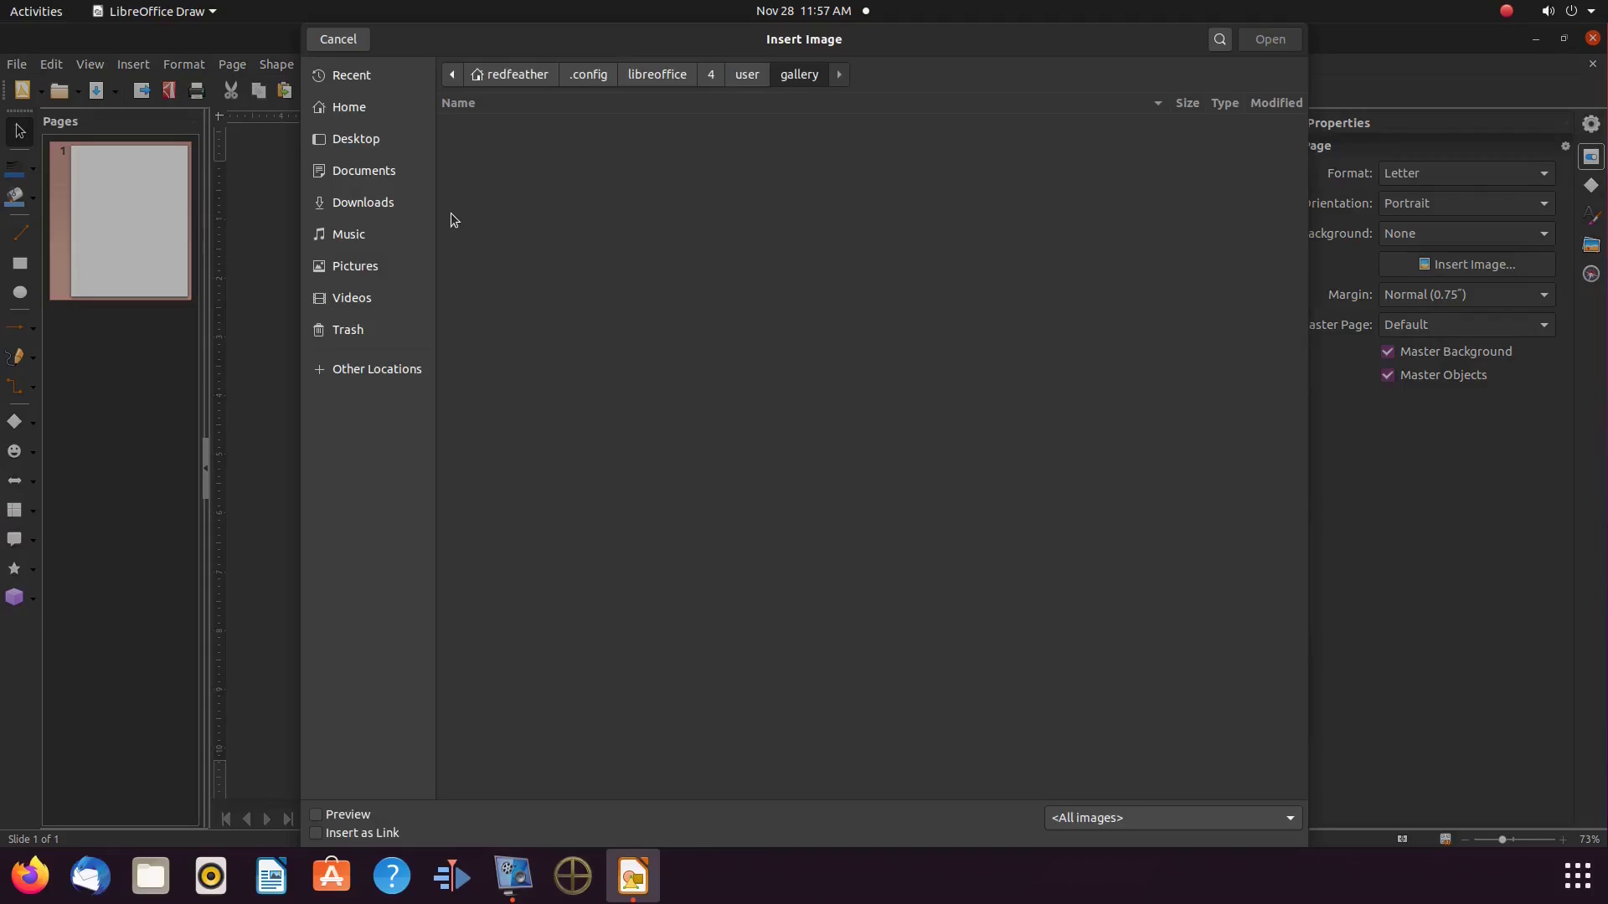
{"action": "left_click", "coordinate": [366, 269]}
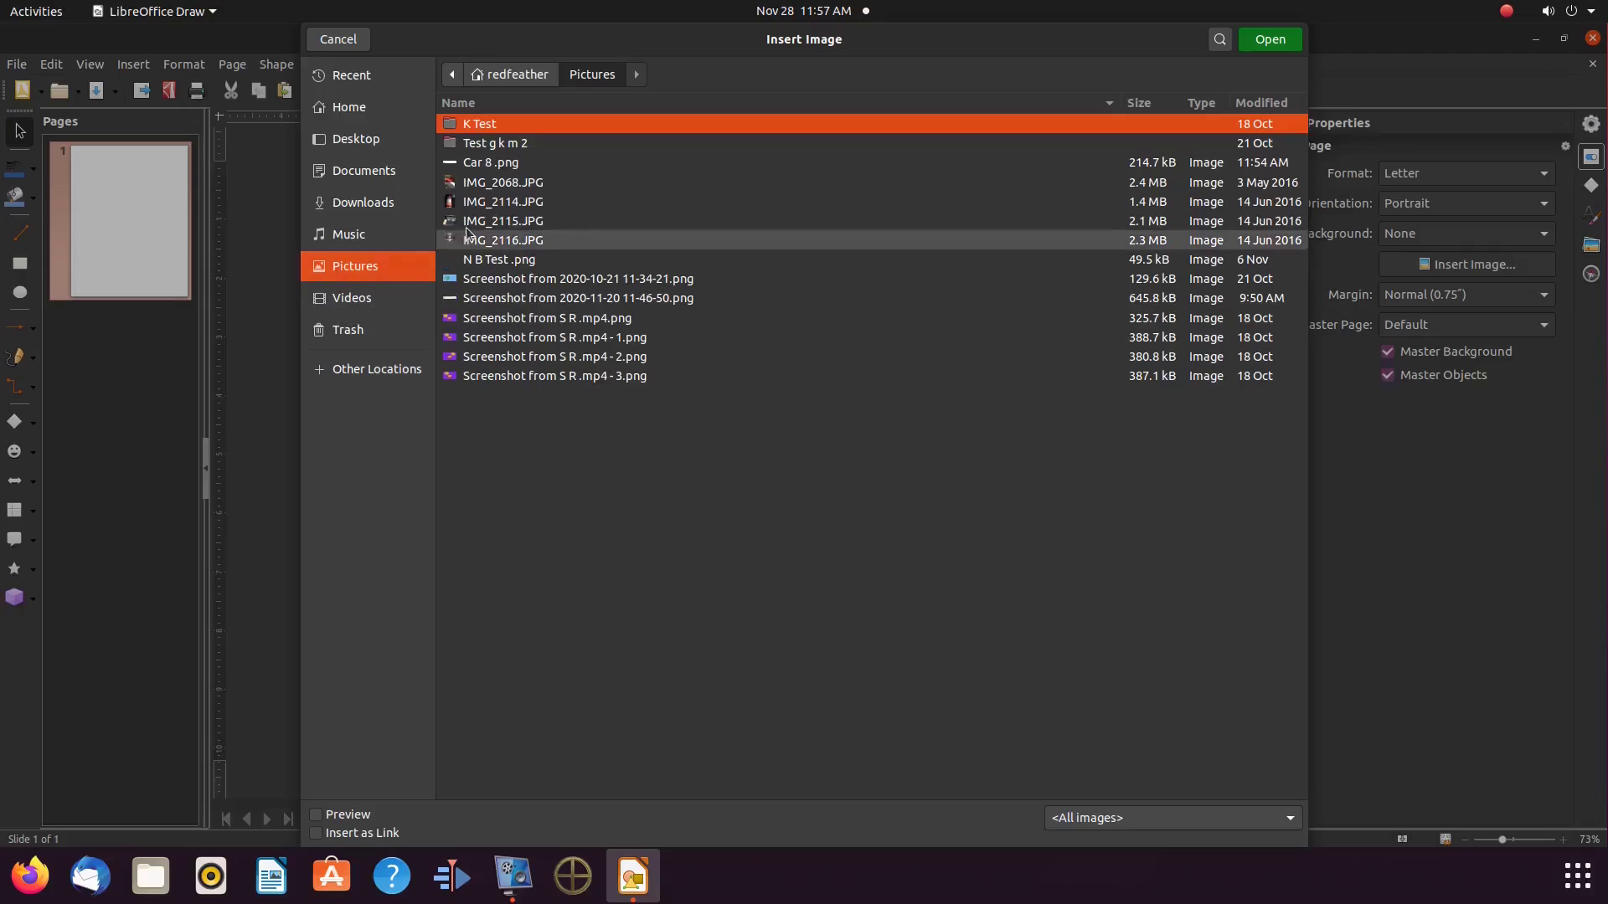
{"action": "left_click", "coordinate": [499, 162]}
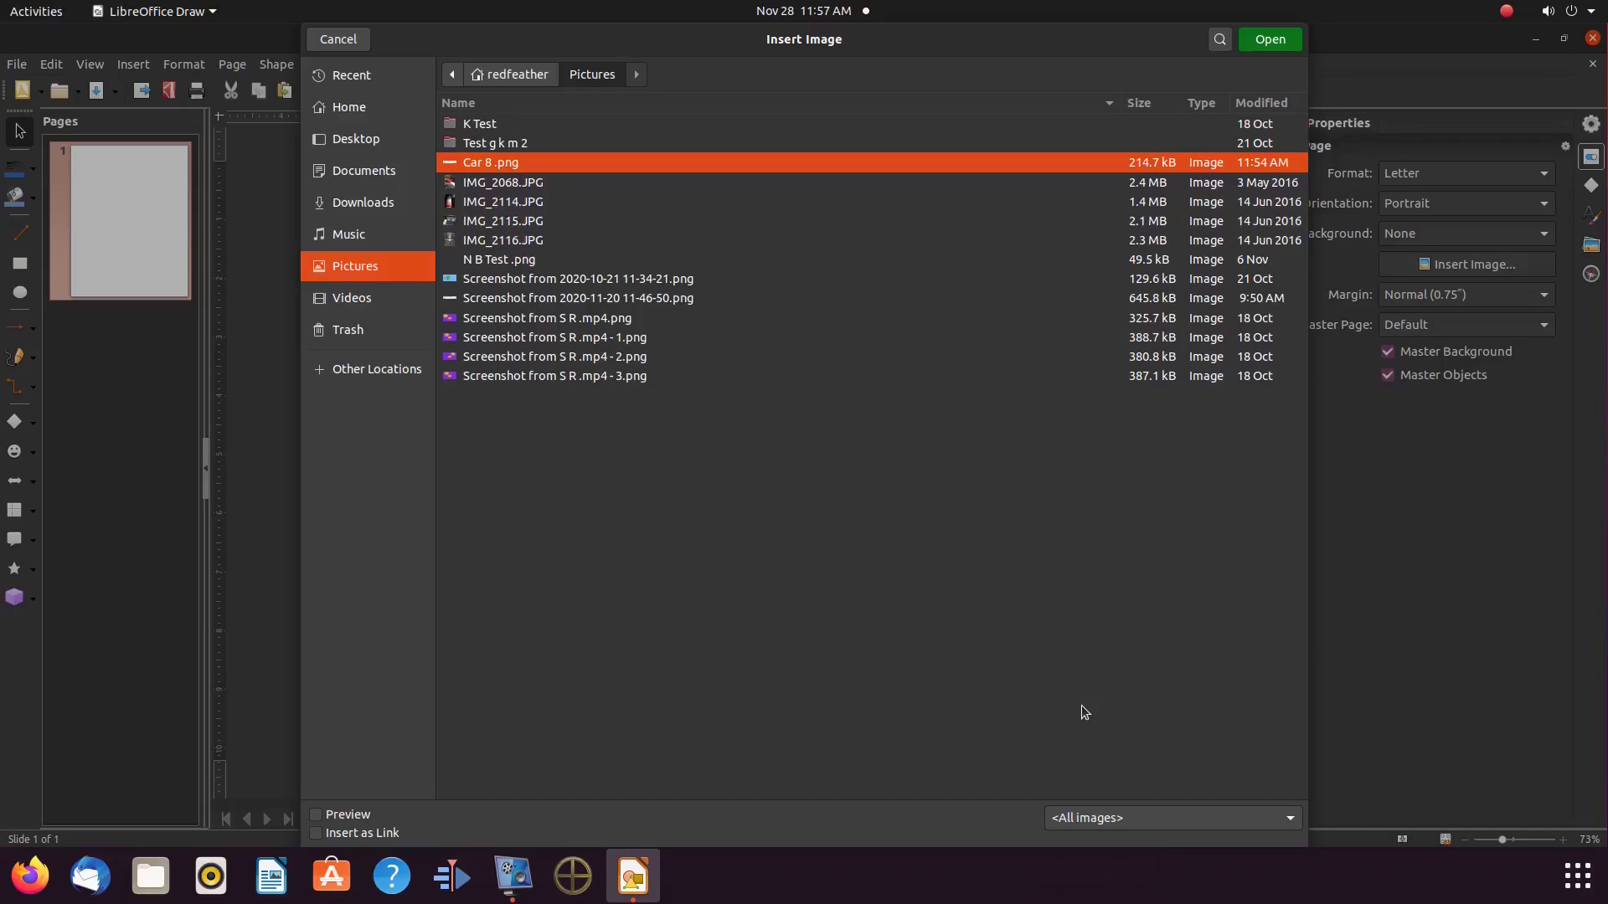
{"action": "left_click", "coordinate": [1269, 40]}
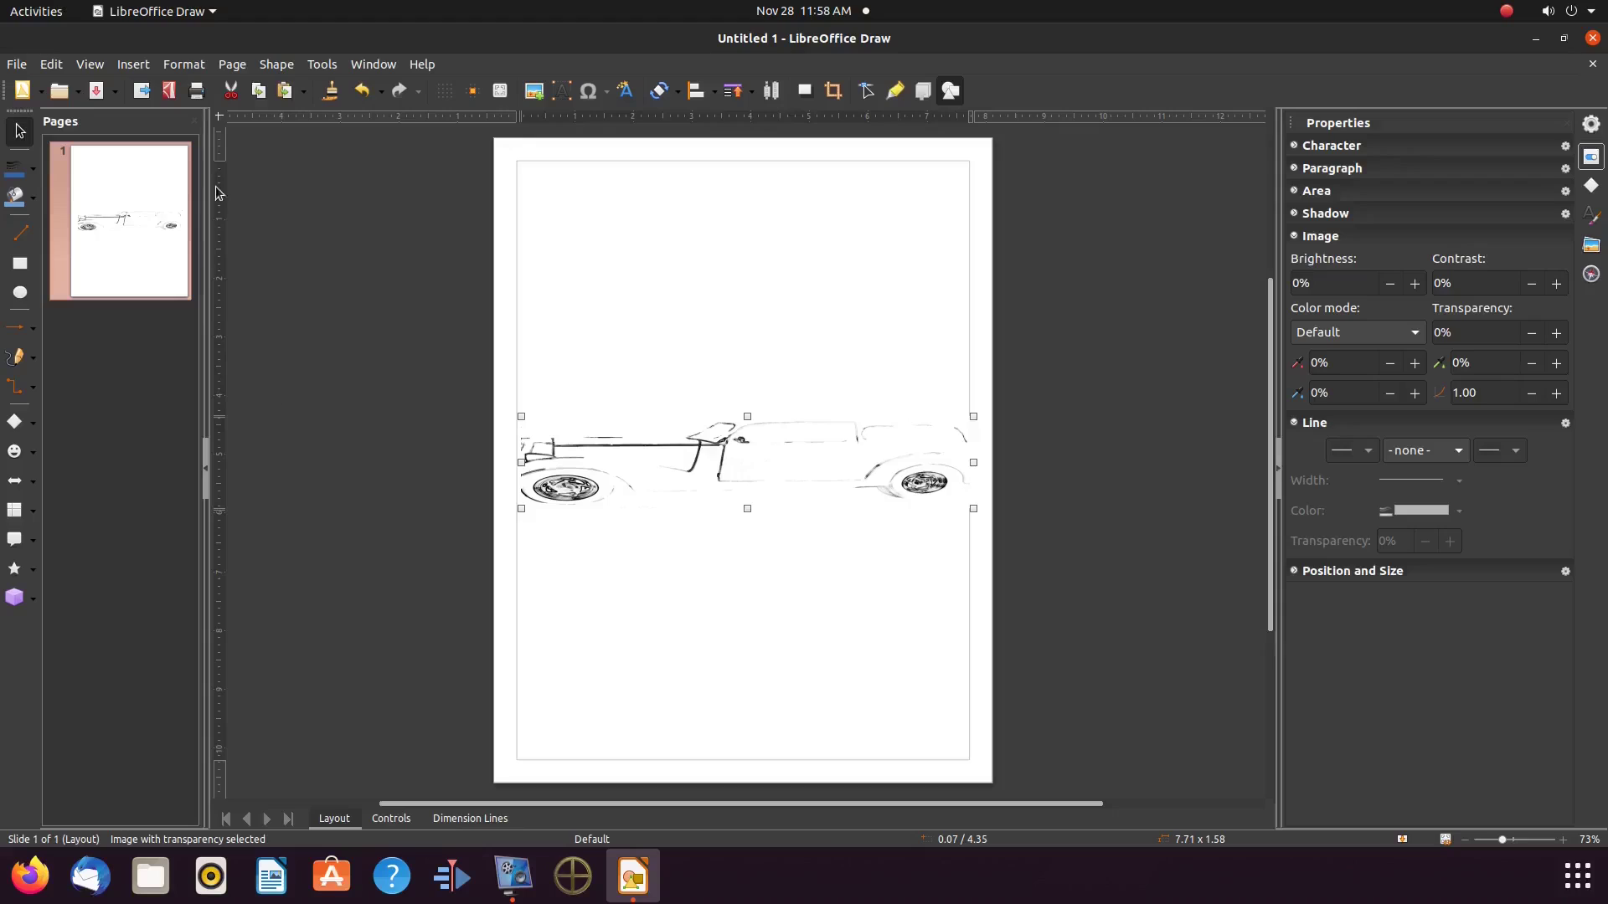
Export the drawing to the Pictures folder as "Car 9" in the SVG - Scalable Vector Graphics format
{"action": "left_click", "coordinate": [17, 65]}
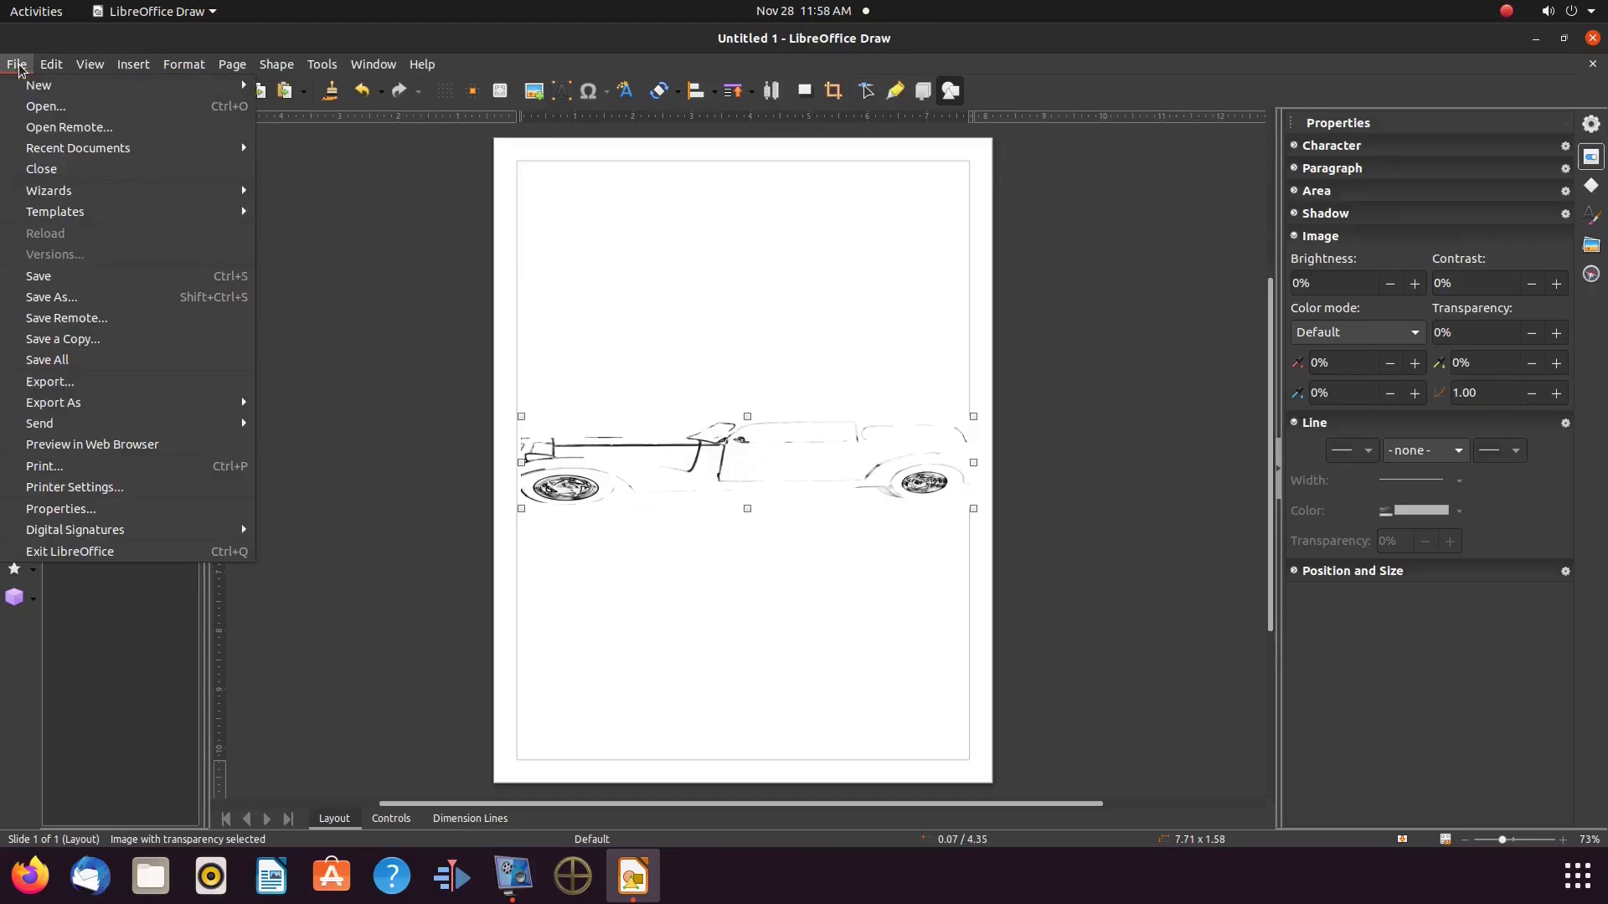
{"action": "left_click", "coordinate": [49, 383]}
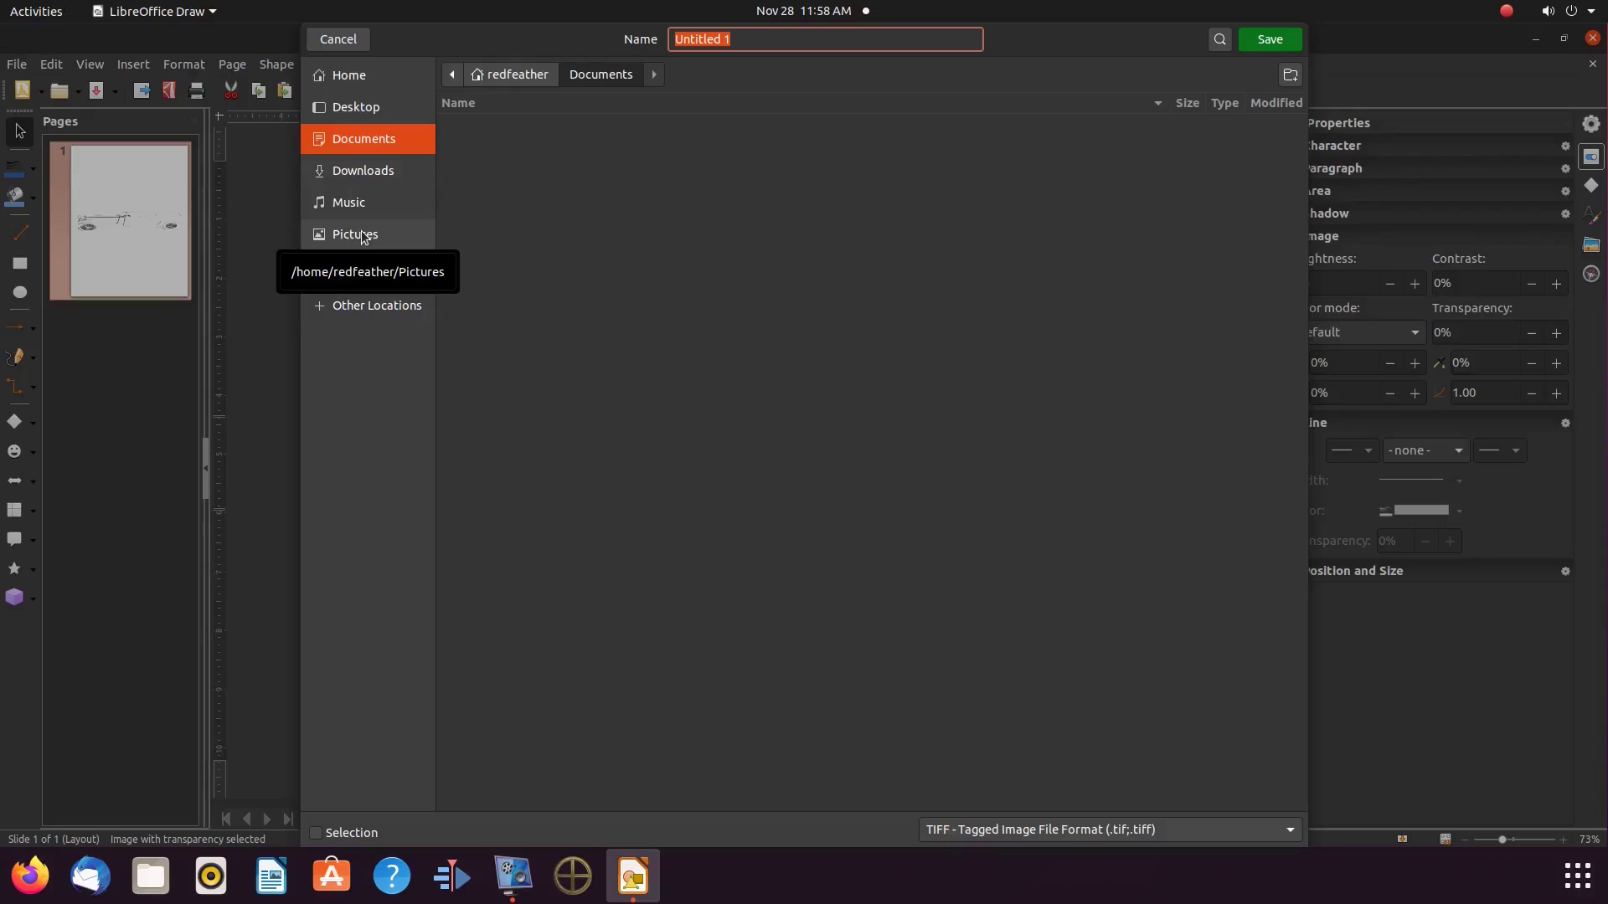
{"action": "left_click", "coordinate": [362, 235]}
{"action": "type", "text": "Car 9"}
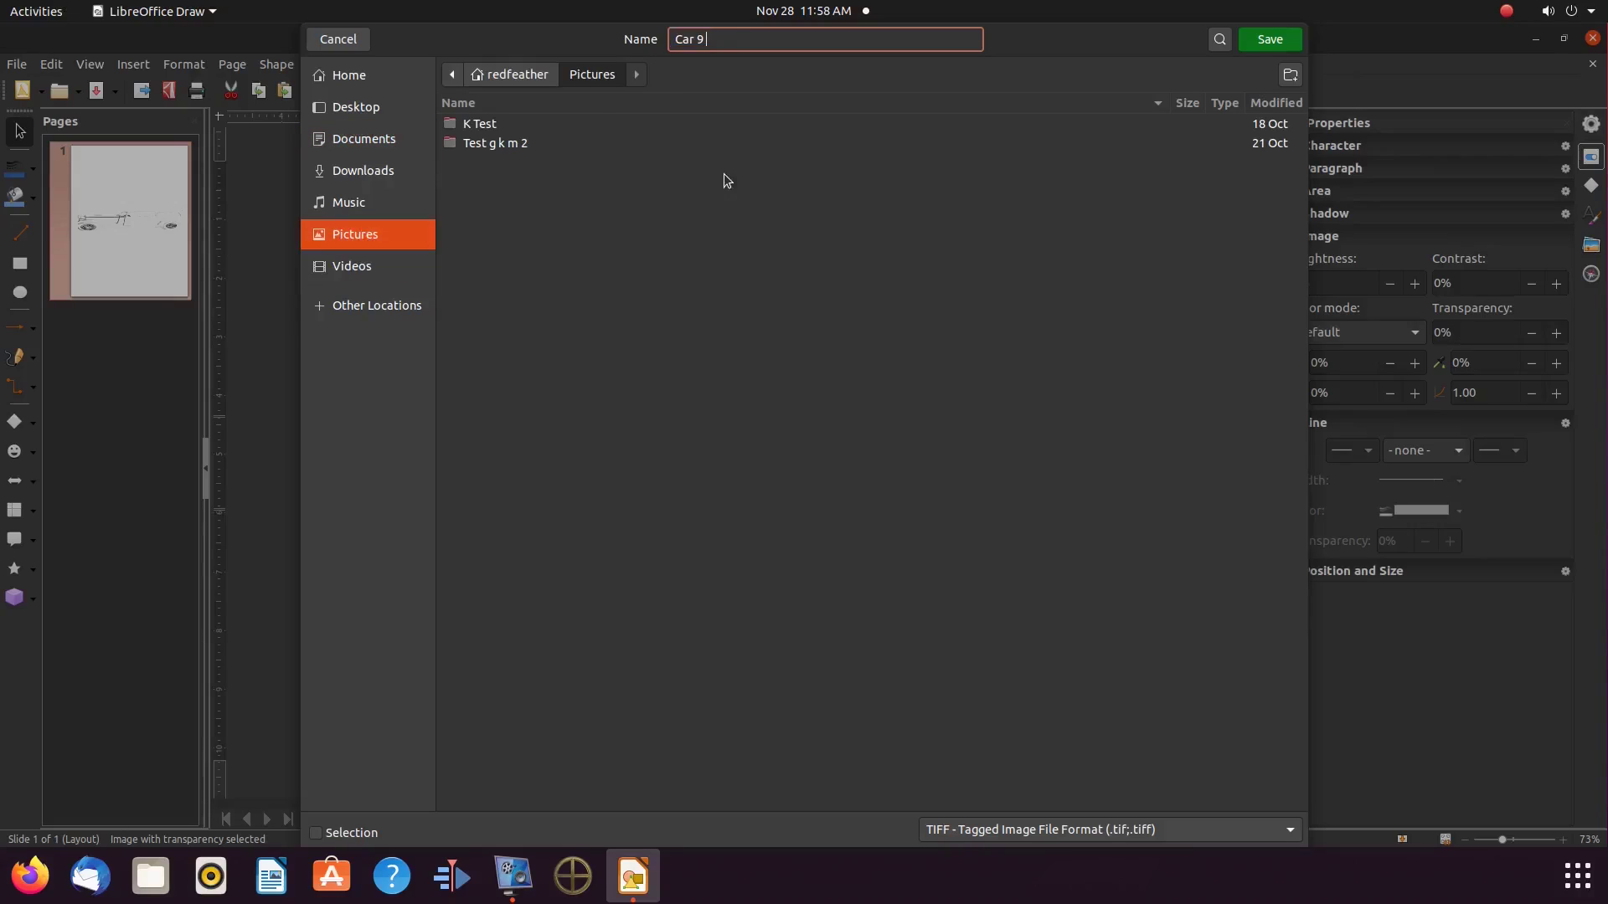
{"action": "left_click", "coordinate": [1290, 831]}
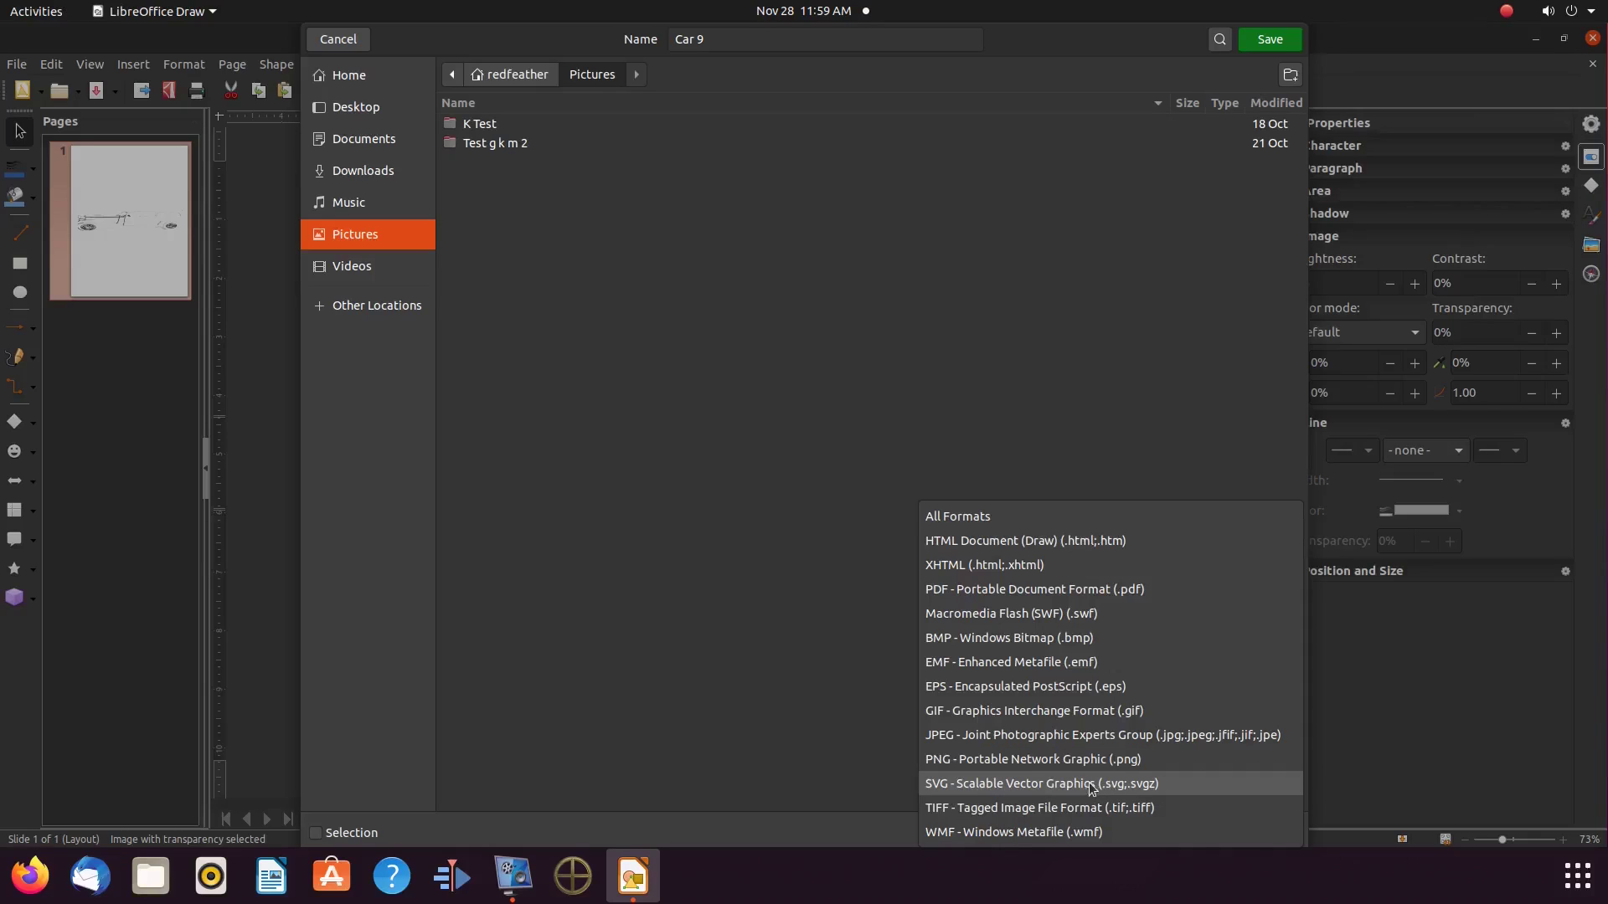
{"action": "left_click", "coordinate": [1074, 784]}
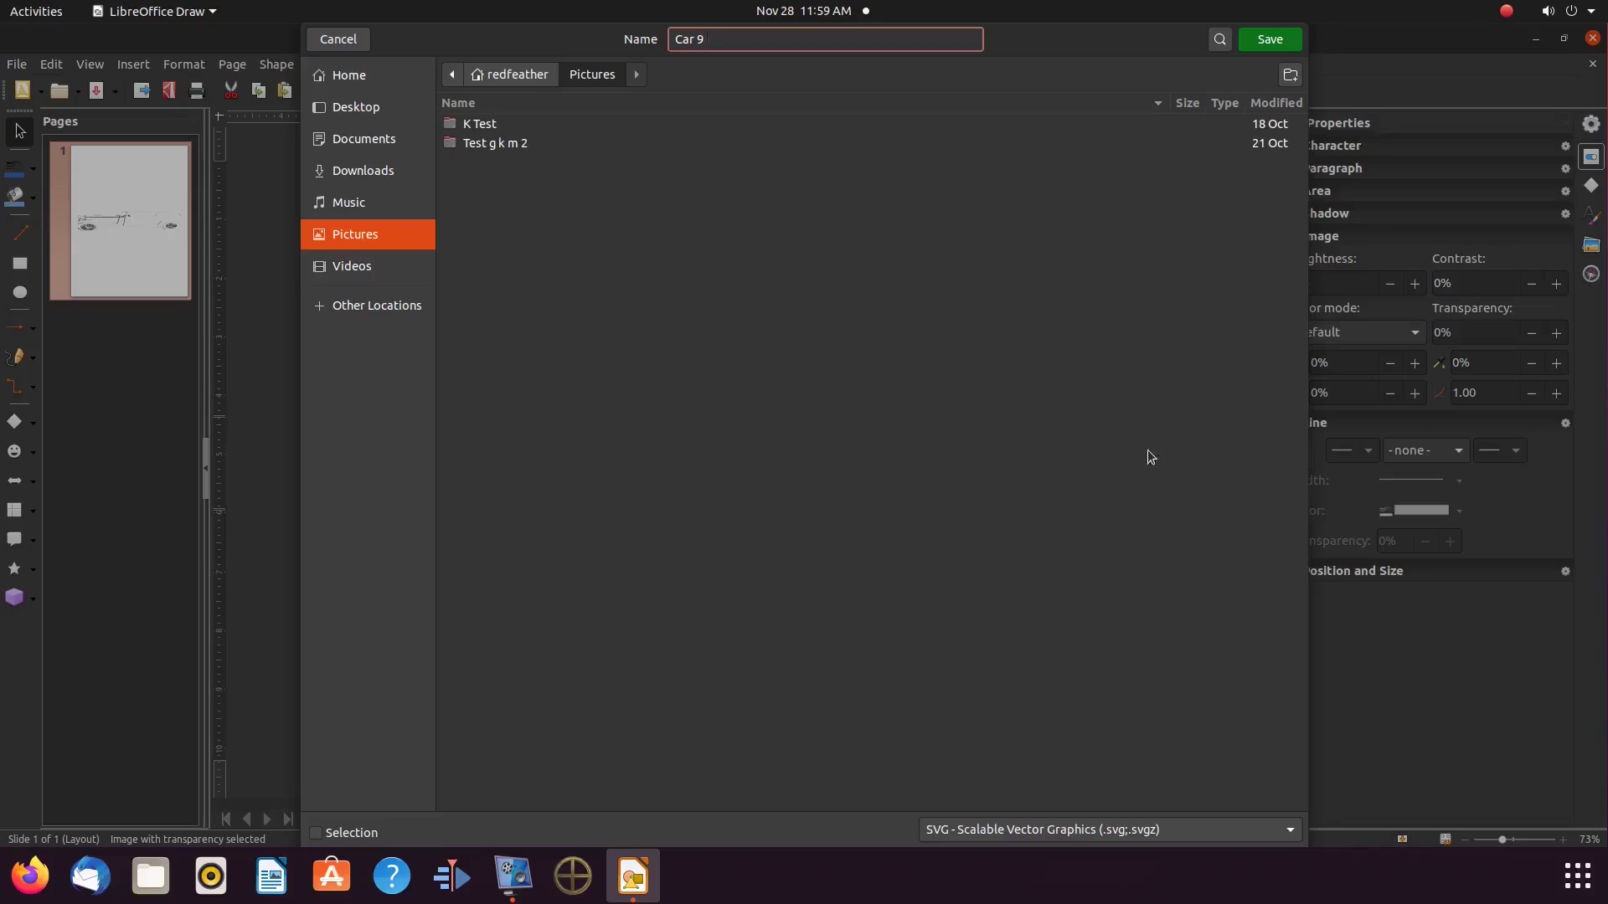
{"action": "left_click", "coordinate": [1269, 42]}
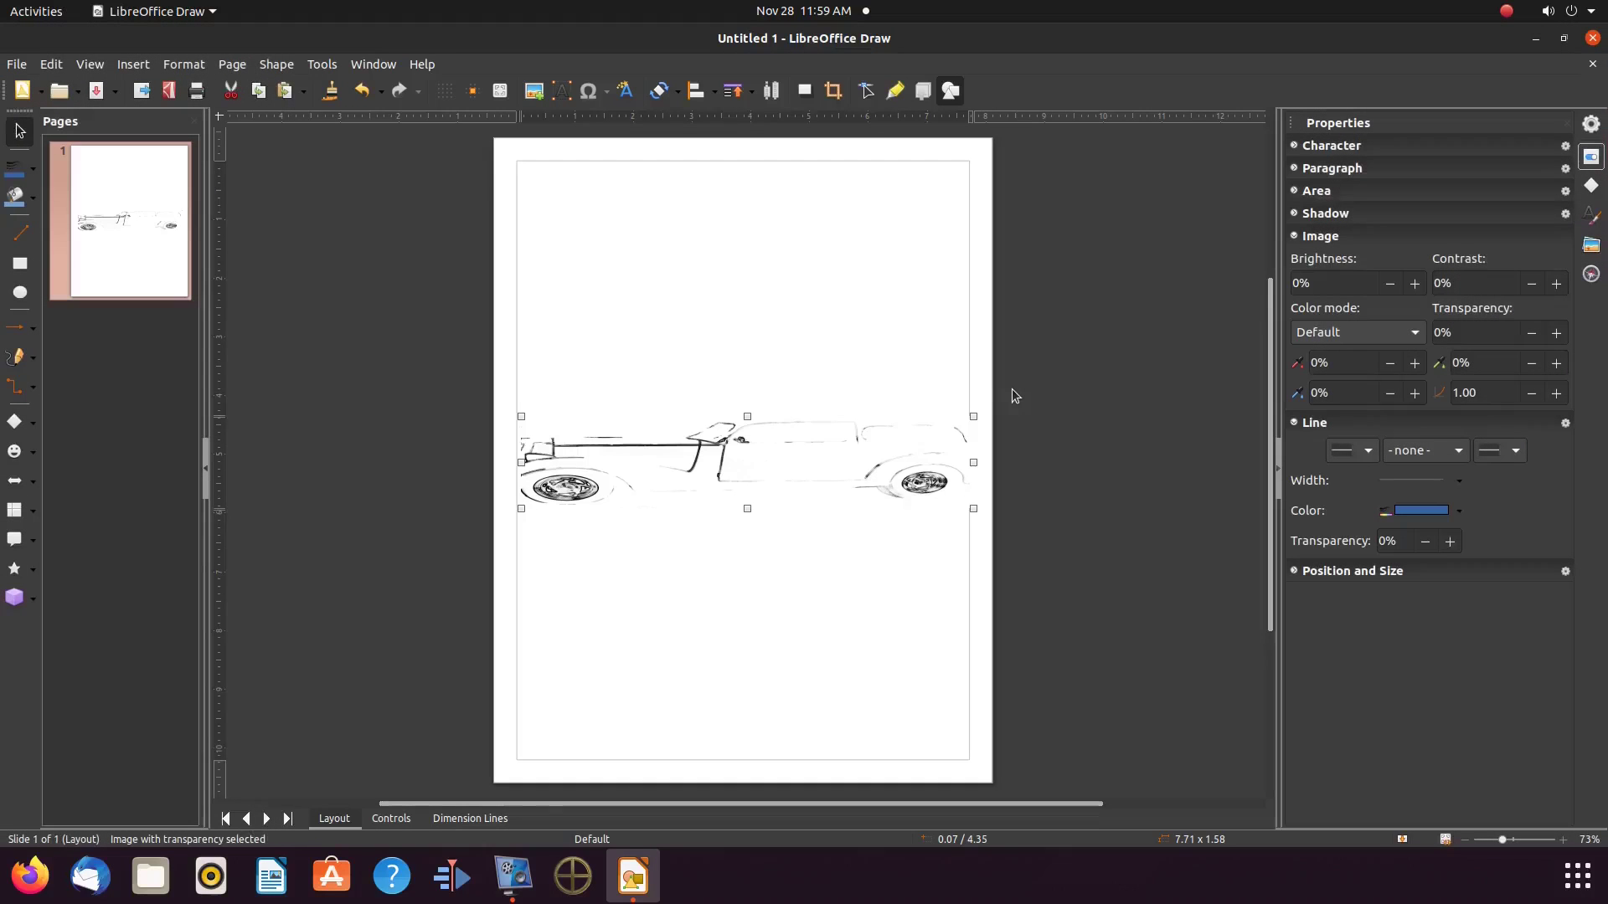
Close LibreOffice Draw and open the exported Car 9.svg in Krita
{"action": "key", "text": "ctrl+q"}
{"action": "left_click", "coordinate": [662, 489]}
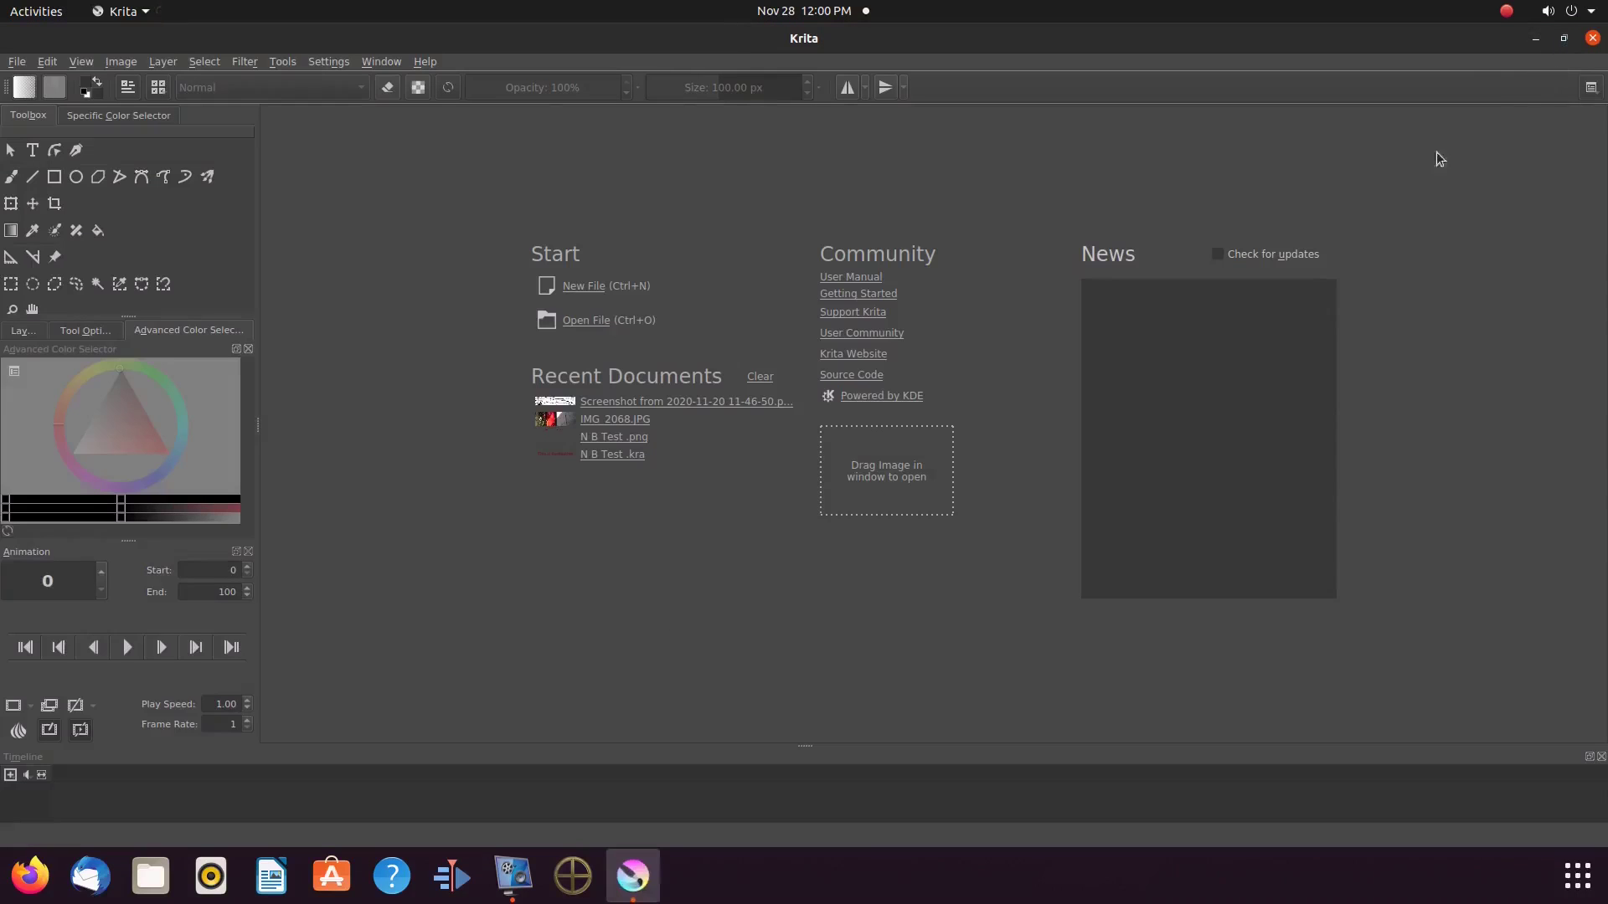
{"action": "left_click", "coordinate": [1564, 40]}
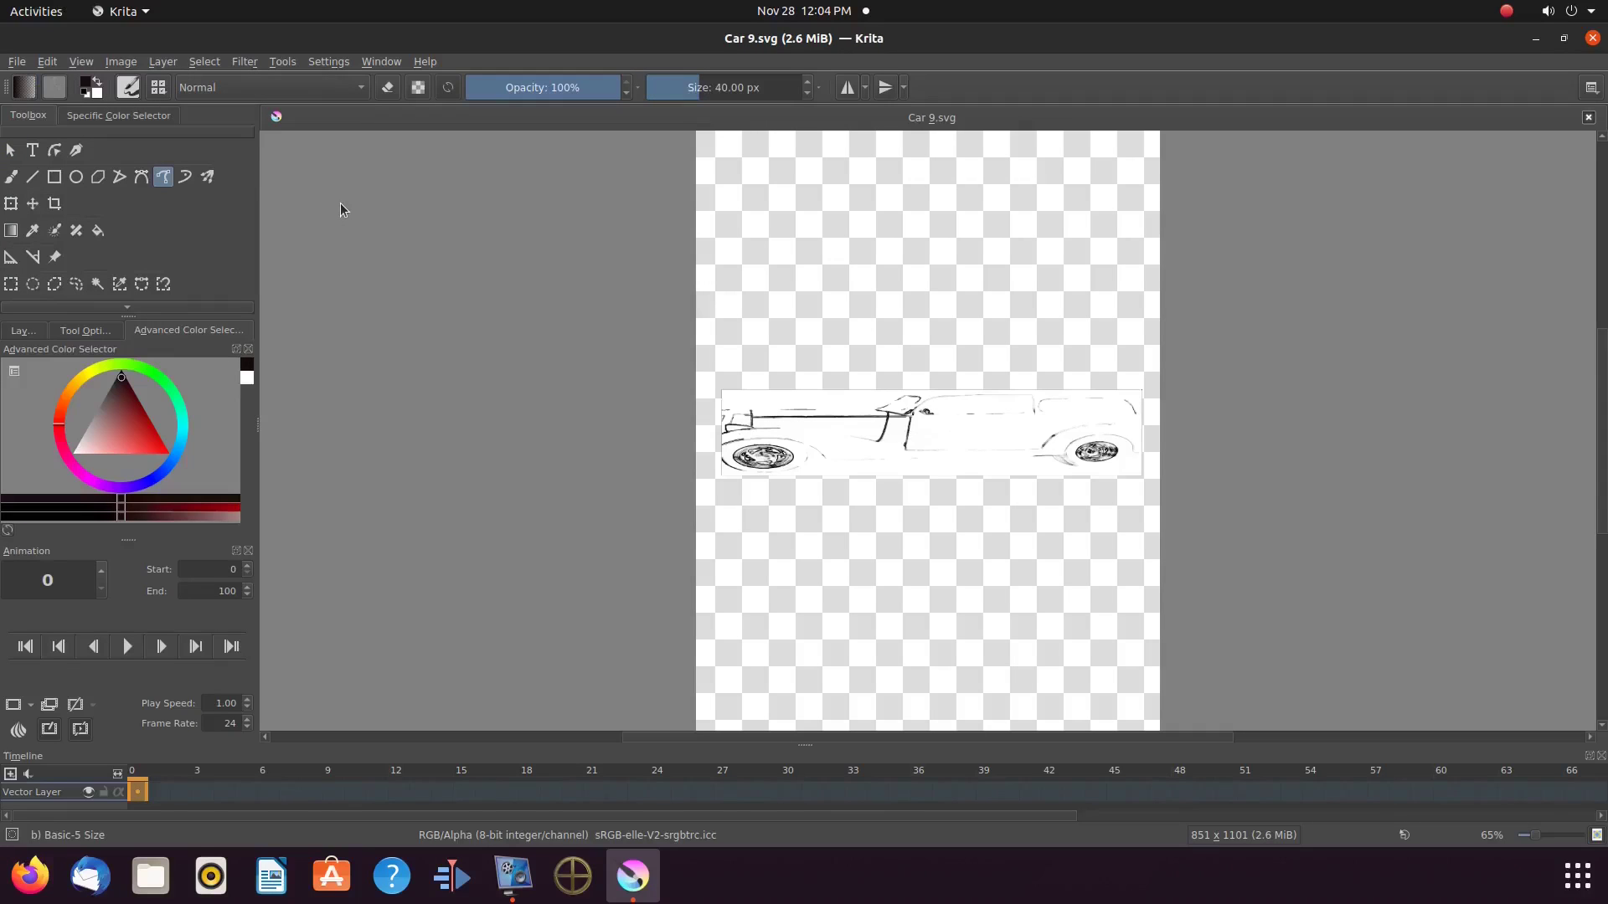
Transform the car image by stretching it upward to about three times its height and widening it to both canvas edges
{"action": "left_click", "coordinate": [11, 205]}
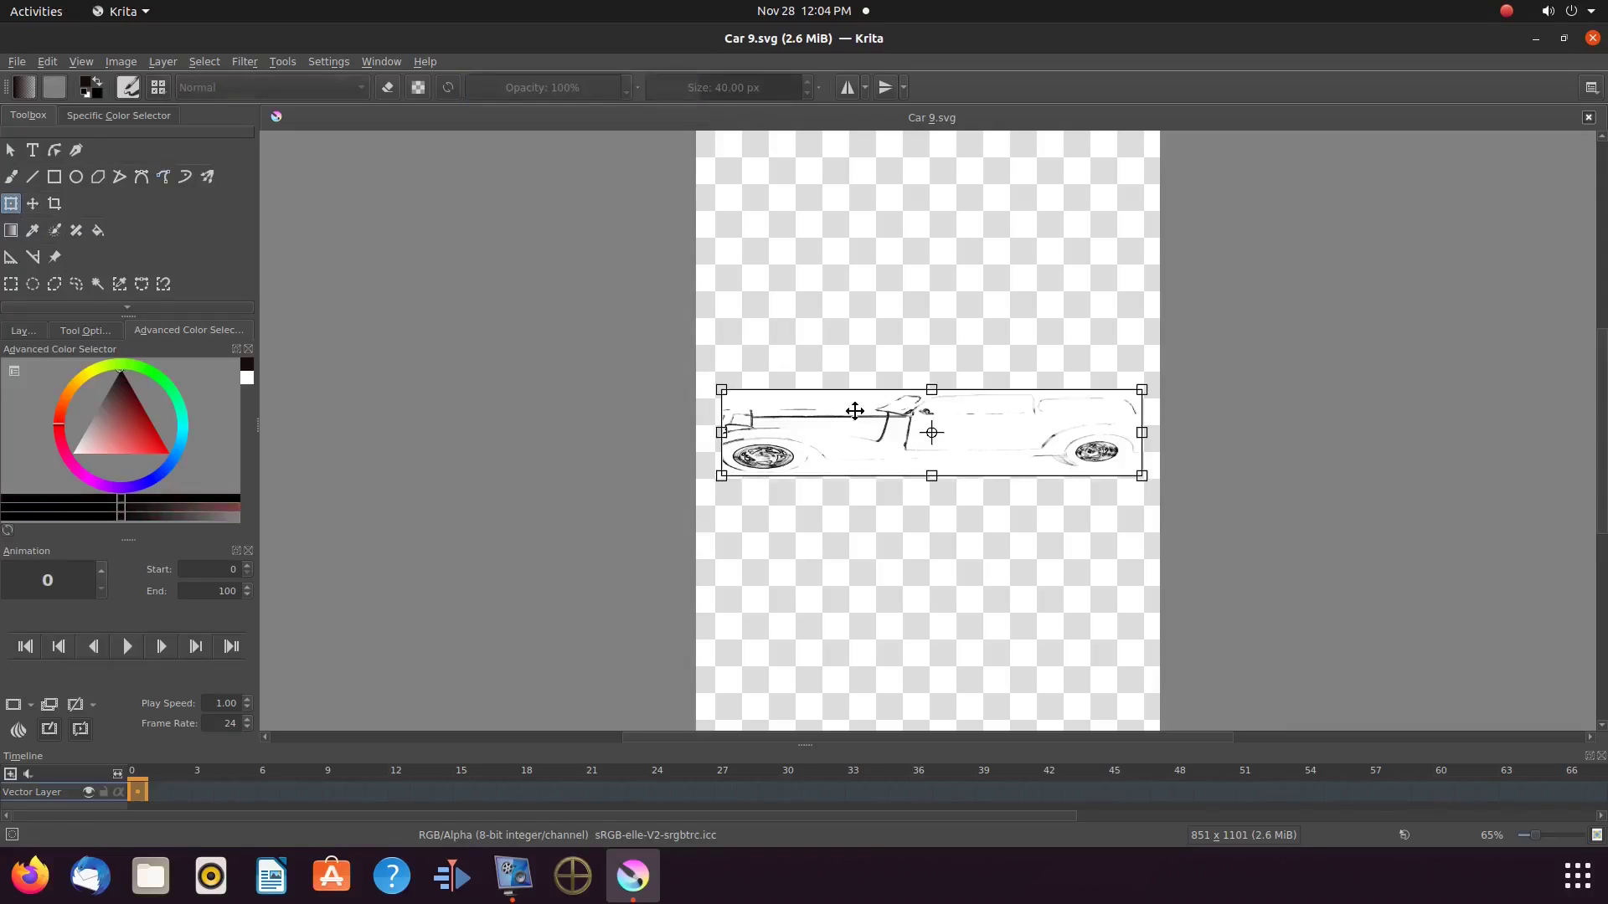
{"action": "left_click_drag", "start_coordinate": [931, 388], "coordinate": [913, 218]}
{"action": "left_click_drag", "start_coordinate": [721, 345], "coordinate": [699, 345]}
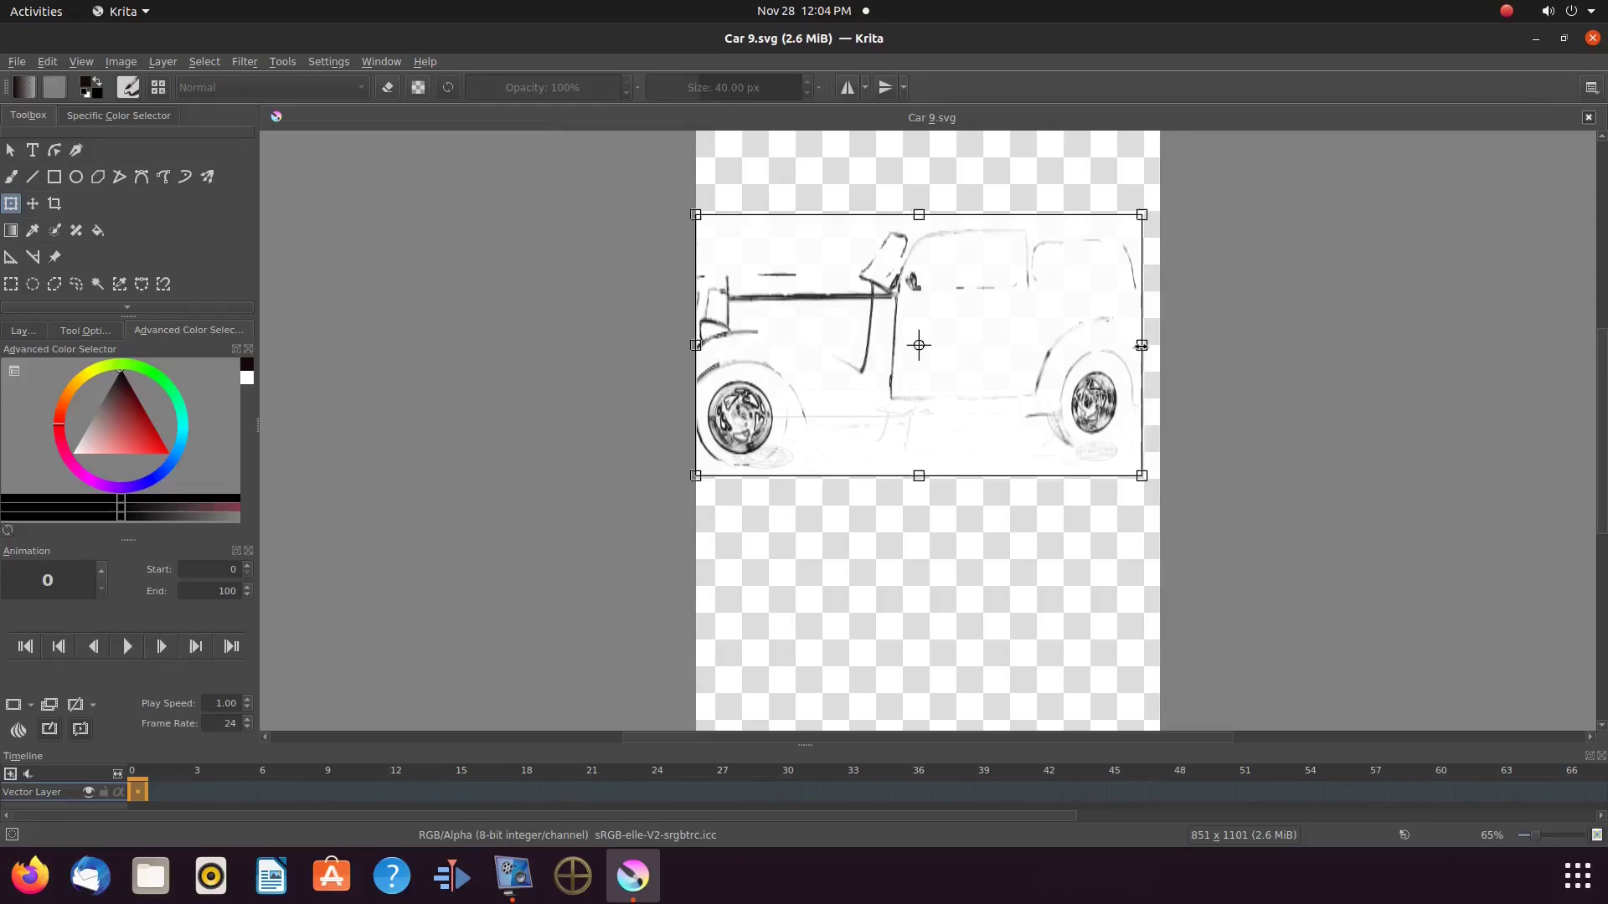
{"action": "left_click_drag", "start_coordinate": [1141, 346], "coordinate": [1160, 345]}
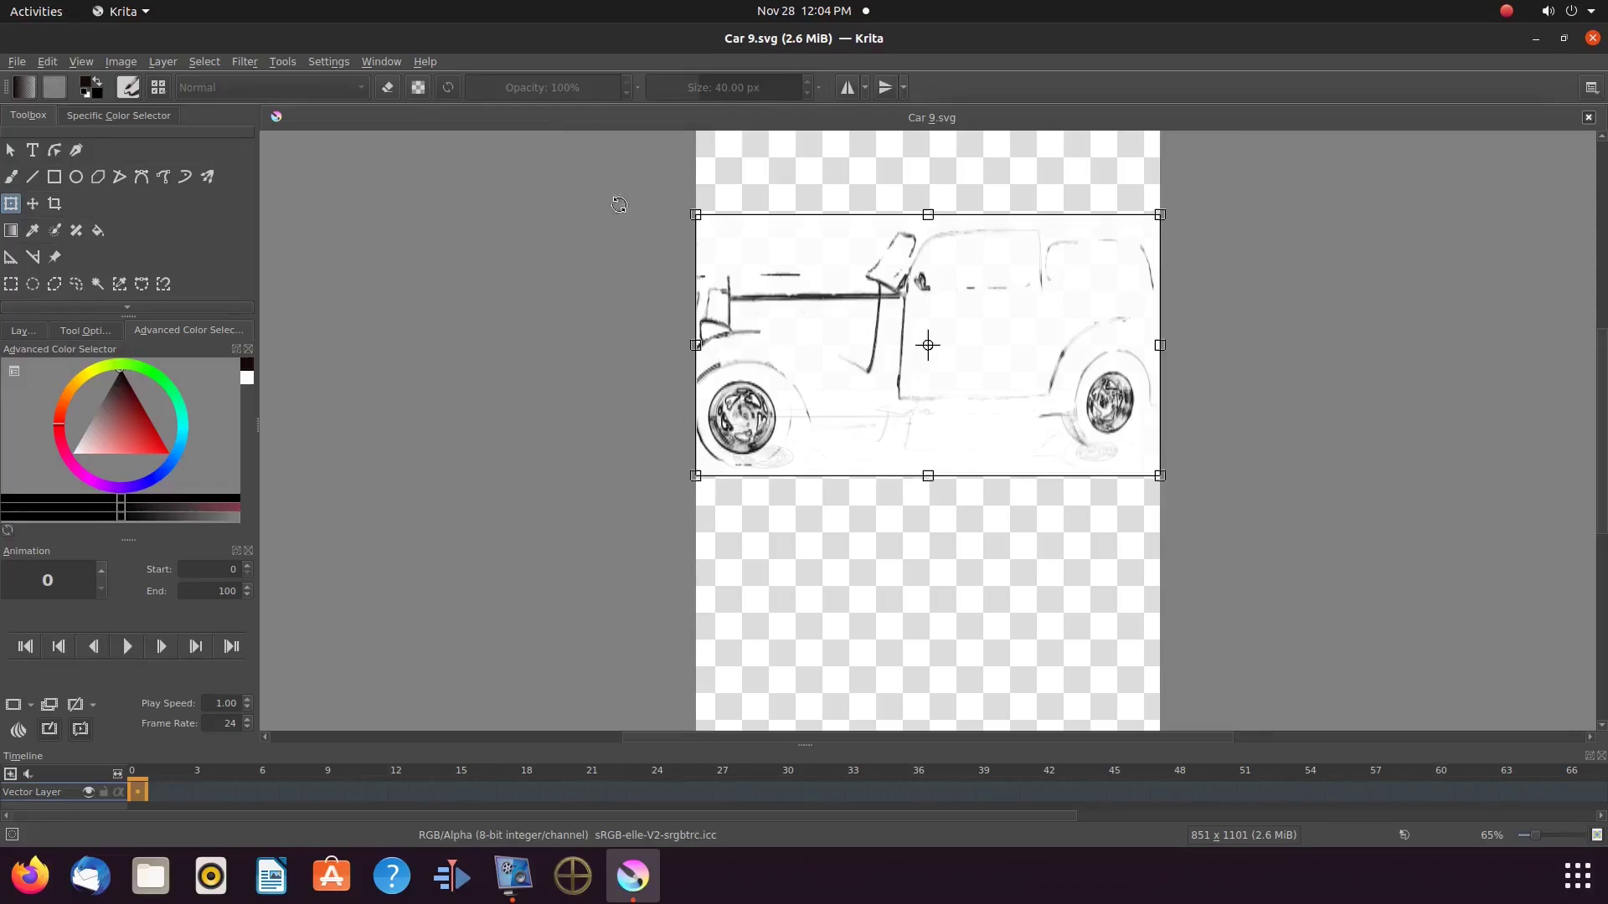
Draw a short curved test line below the car using the Freehand Path tool with a 1.11 px brush size
{"action": "left_click", "coordinate": [166, 182]}
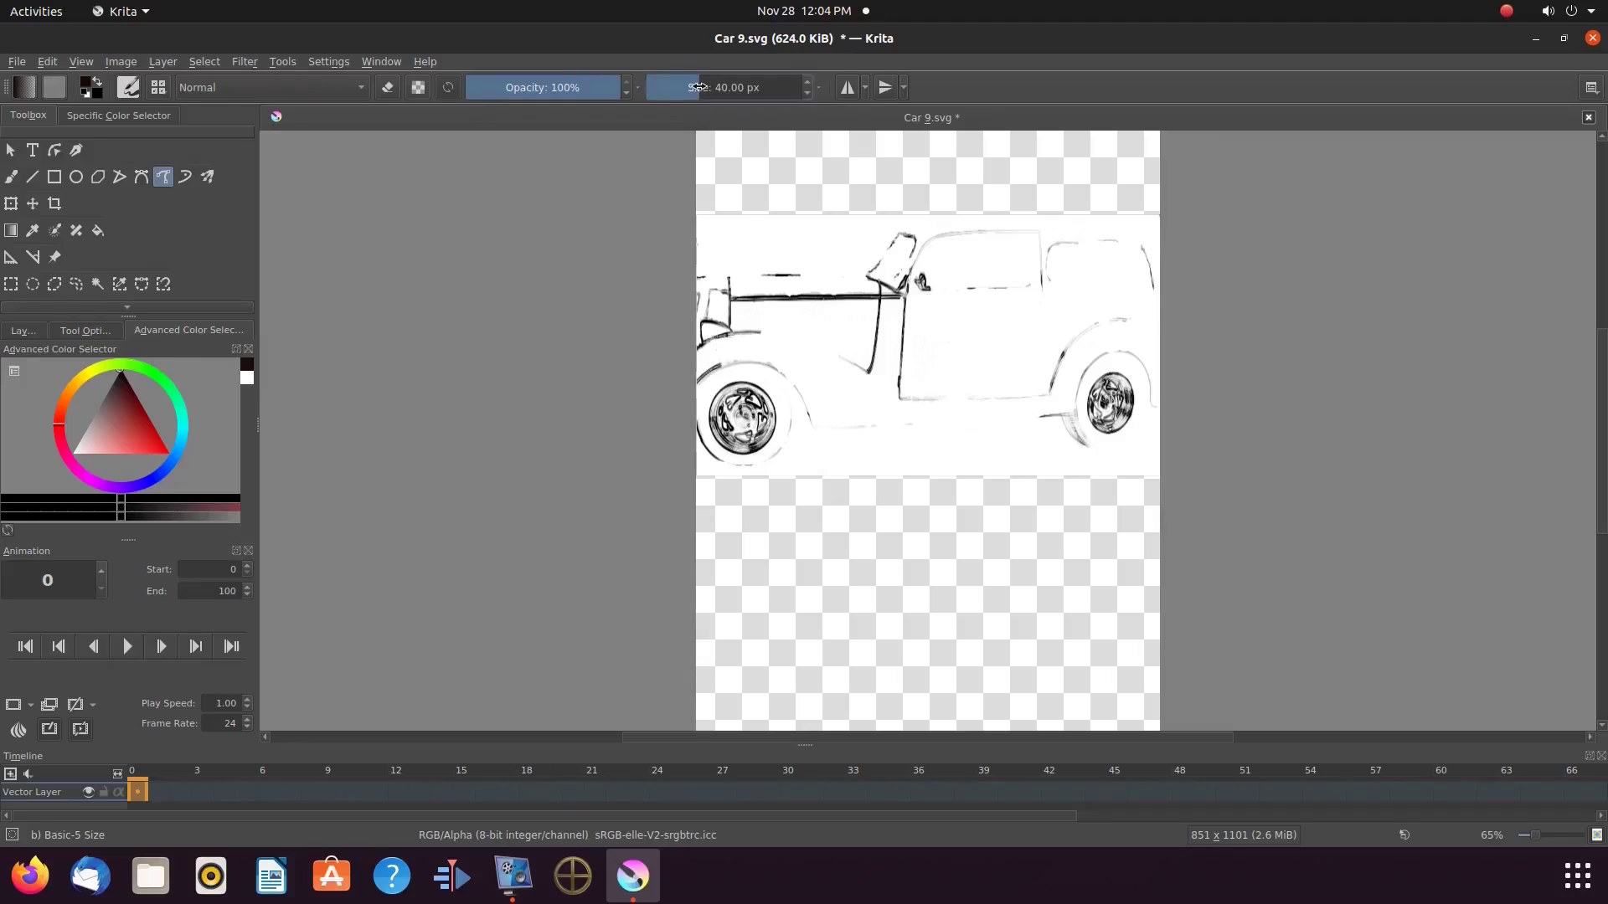
{"action": "left_click_drag", "start_coordinate": [698, 87], "coordinate": [663, 85]}
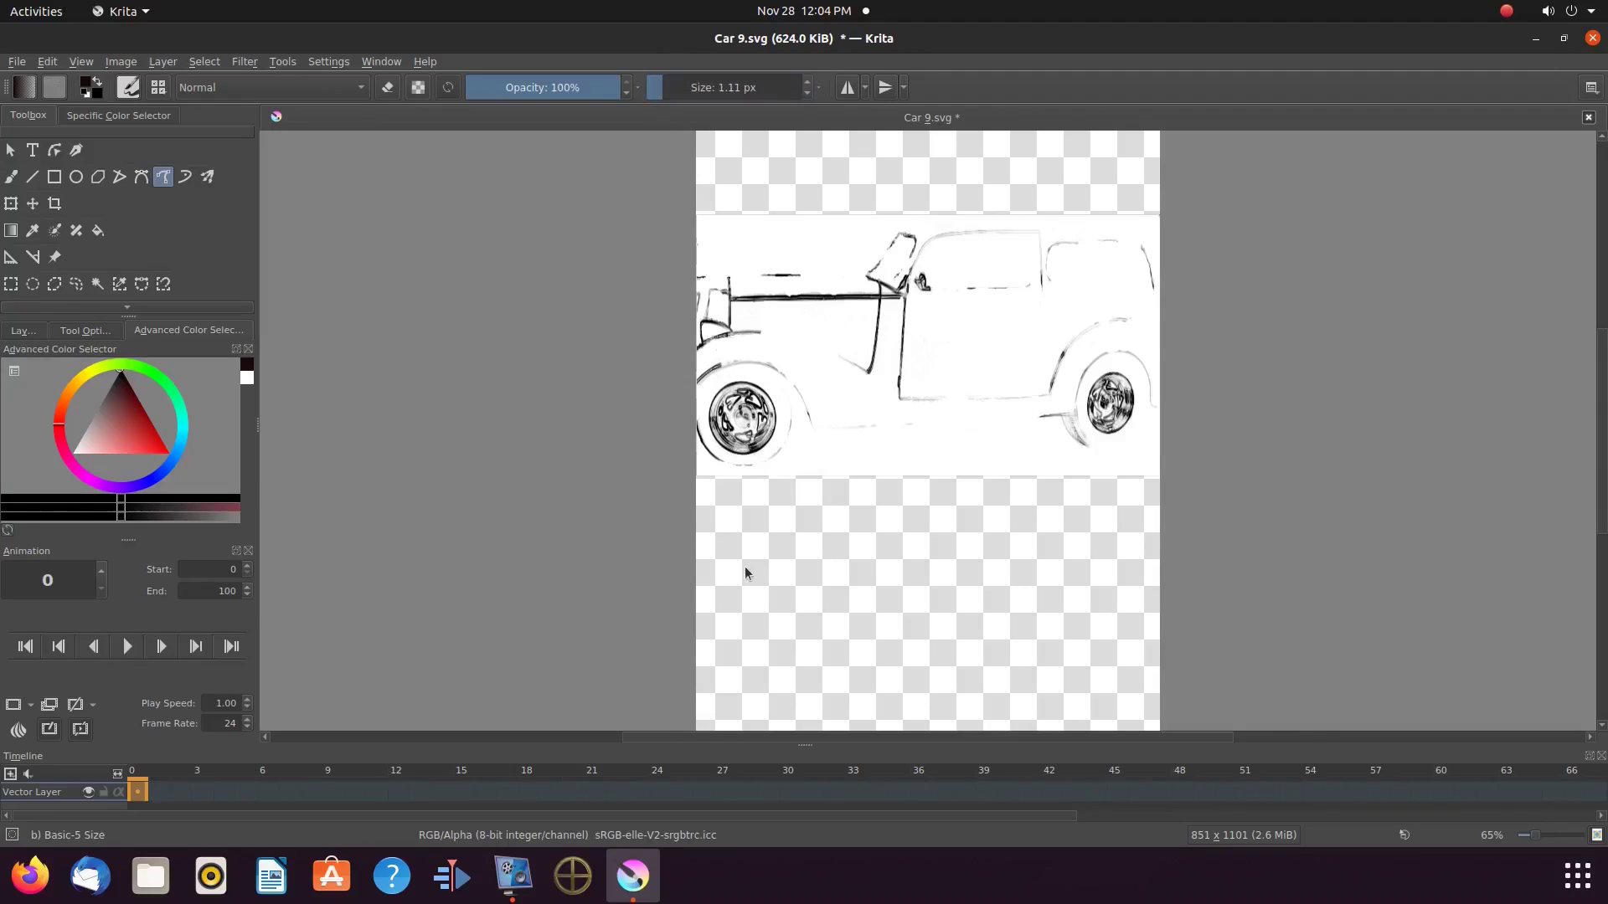
{"action": "left_click_drag", "start_coordinate": [741, 590], "coordinate": [775, 584]}
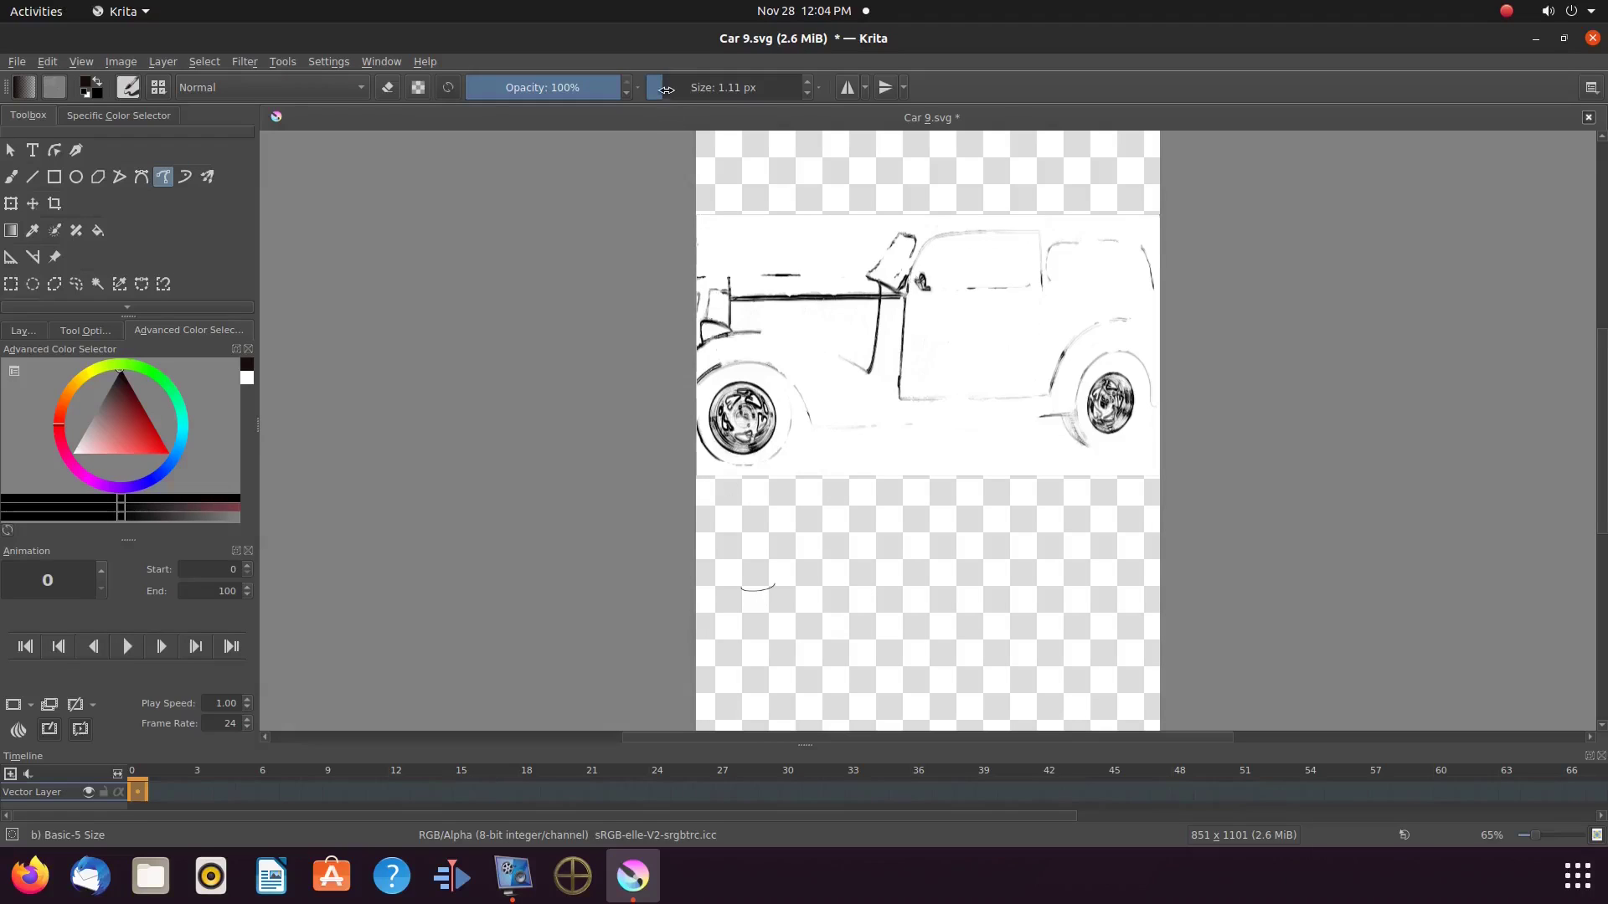
Draw two short freehand test strokes below the car, using brush sizes of 23.90 px and 9.53 px
{"action": "left_click_drag", "start_coordinate": [667, 90], "coordinate": [692, 96]}
{"action": "left_click", "coordinate": [734, 556]}
{"action": "key", "text": "ctrl+z"}
{"action": "left_click_drag", "start_coordinate": [757, 553], "coordinate": [727, 557]}
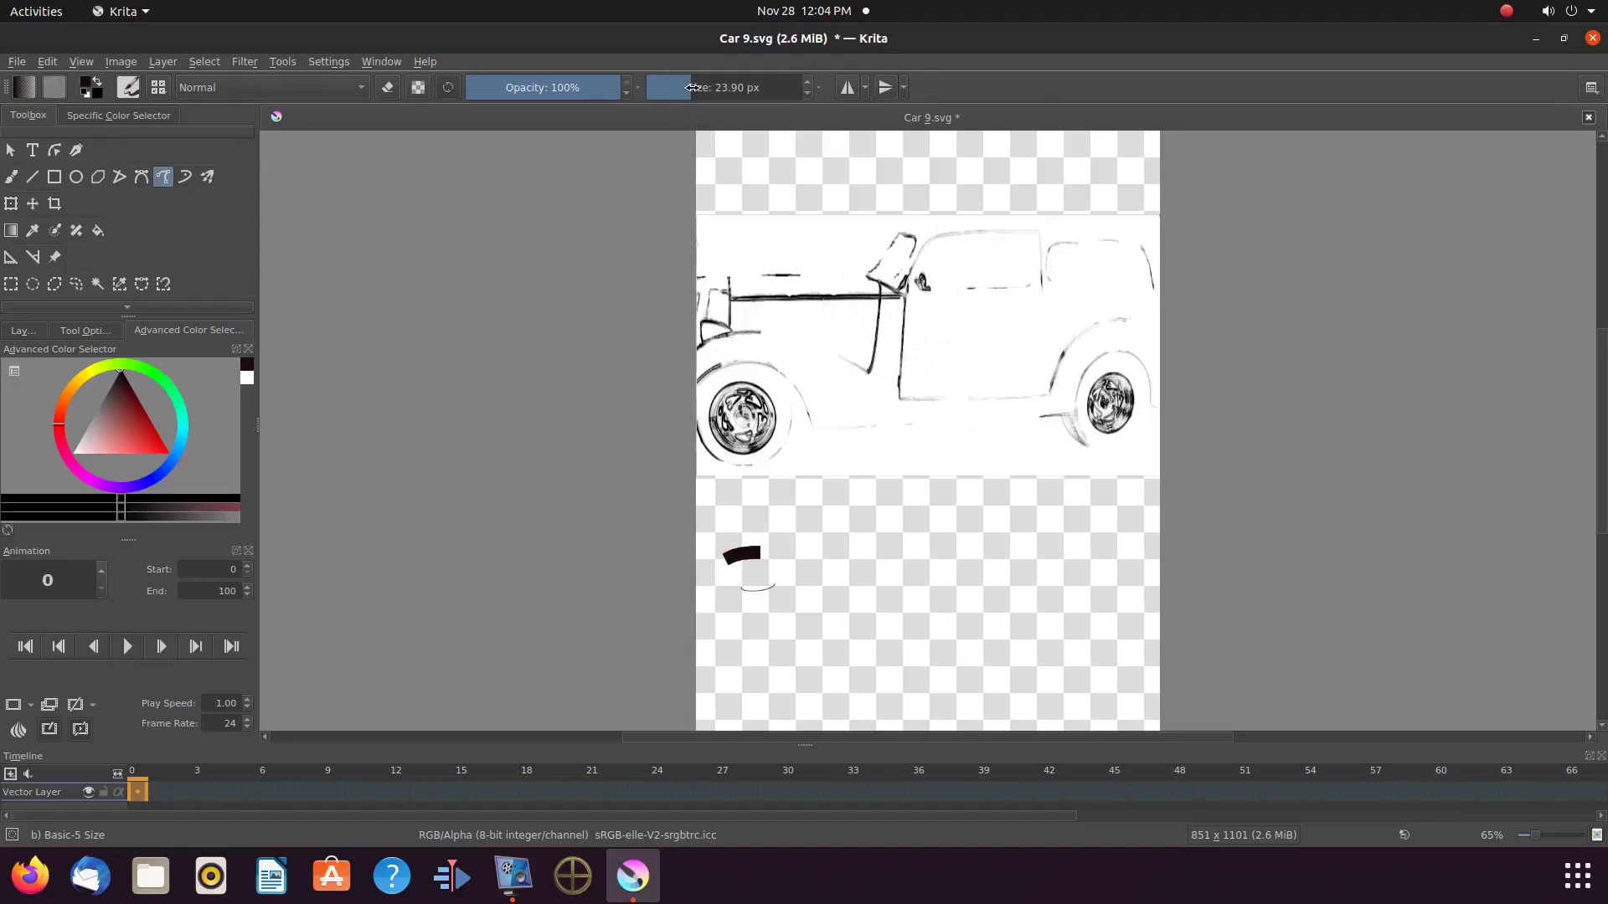
{"action": "left_click_drag", "start_coordinate": [692, 91], "coordinate": [679, 91]}
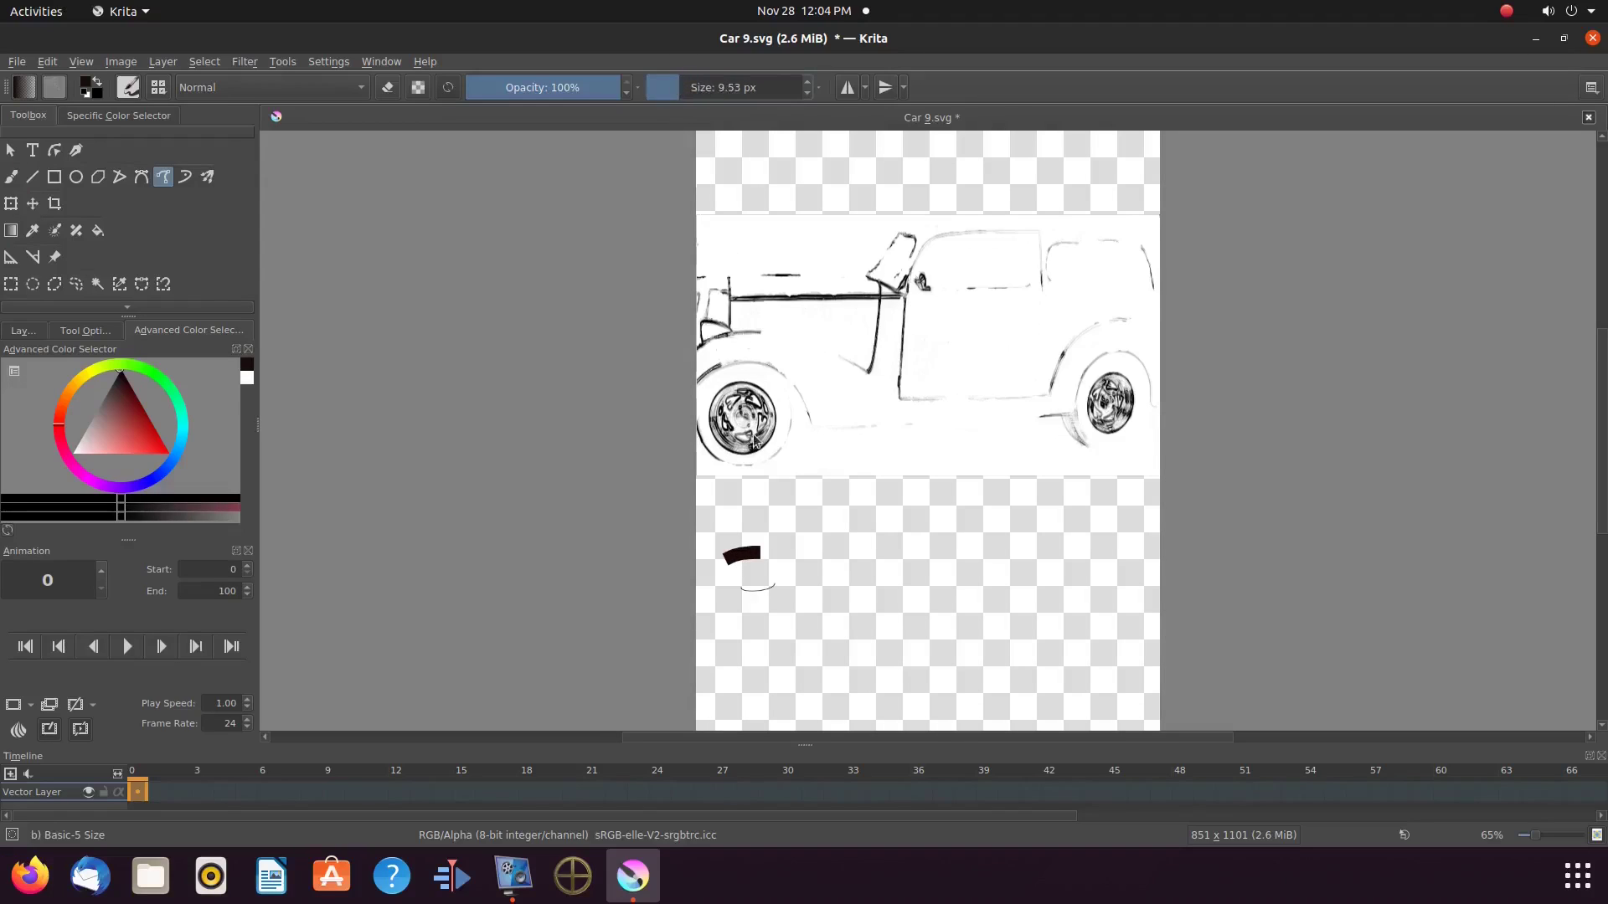
{"action": "left_click_drag", "start_coordinate": [723, 617], "coordinate": [766, 619]}
Trace the car's hood, body outline, front fender, door and door window with freehand paths at 9.53 px
{"action": "mouse_move", "coordinate": [698, 284]}
{"action": "left_mouse_down"}
{"action": "mouse_move", "coordinate": [869, 274]}
{"action": "mouse_move", "coordinate": [890, 249]}
{"action": "mouse_move", "coordinate": [1003, 220]}
{"action": "mouse_move", "coordinate": [1096, 221]}
{"action": "mouse_move", "coordinate": [1148, 258]}
{"action": "mouse_move", "coordinate": [1150, 407]}
{"action": "mouse_move", "coordinate": [1100, 353]}
{"action": "mouse_move", "coordinate": [1070, 415]}
{"action": "mouse_move", "coordinate": [877, 431]}
{"action": "mouse_move", "coordinate": [787, 381]}
{"action": "mouse_move", "coordinate": [722, 362]}
{"action": "mouse_move", "coordinate": [700, 380]}
{"action": "mouse_move", "coordinate": [695, 352]}
{"action": "mouse_move", "coordinate": [865, 369]}
{"action": "left_mouse_up"}
{"action": "mouse_move", "coordinate": [1043, 292]}
{"action": "left_mouse_down"}
{"action": "mouse_move", "coordinate": [1049, 397]}
{"action": "mouse_move", "coordinate": [901, 400]}
{"action": "left_mouse_up"}
{"action": "mouse_move", "coordinate": [908, 294]}
{"action": "left_mouse_down"}
{"action": "mouse_move", "coordinate": [1032, 239]}
{"action": "mouse_move", "coordinate": [924, 246]}
{"action": "mouse_move", "coordinate": [907, 300]}
{"action": "left_mouse_up"}
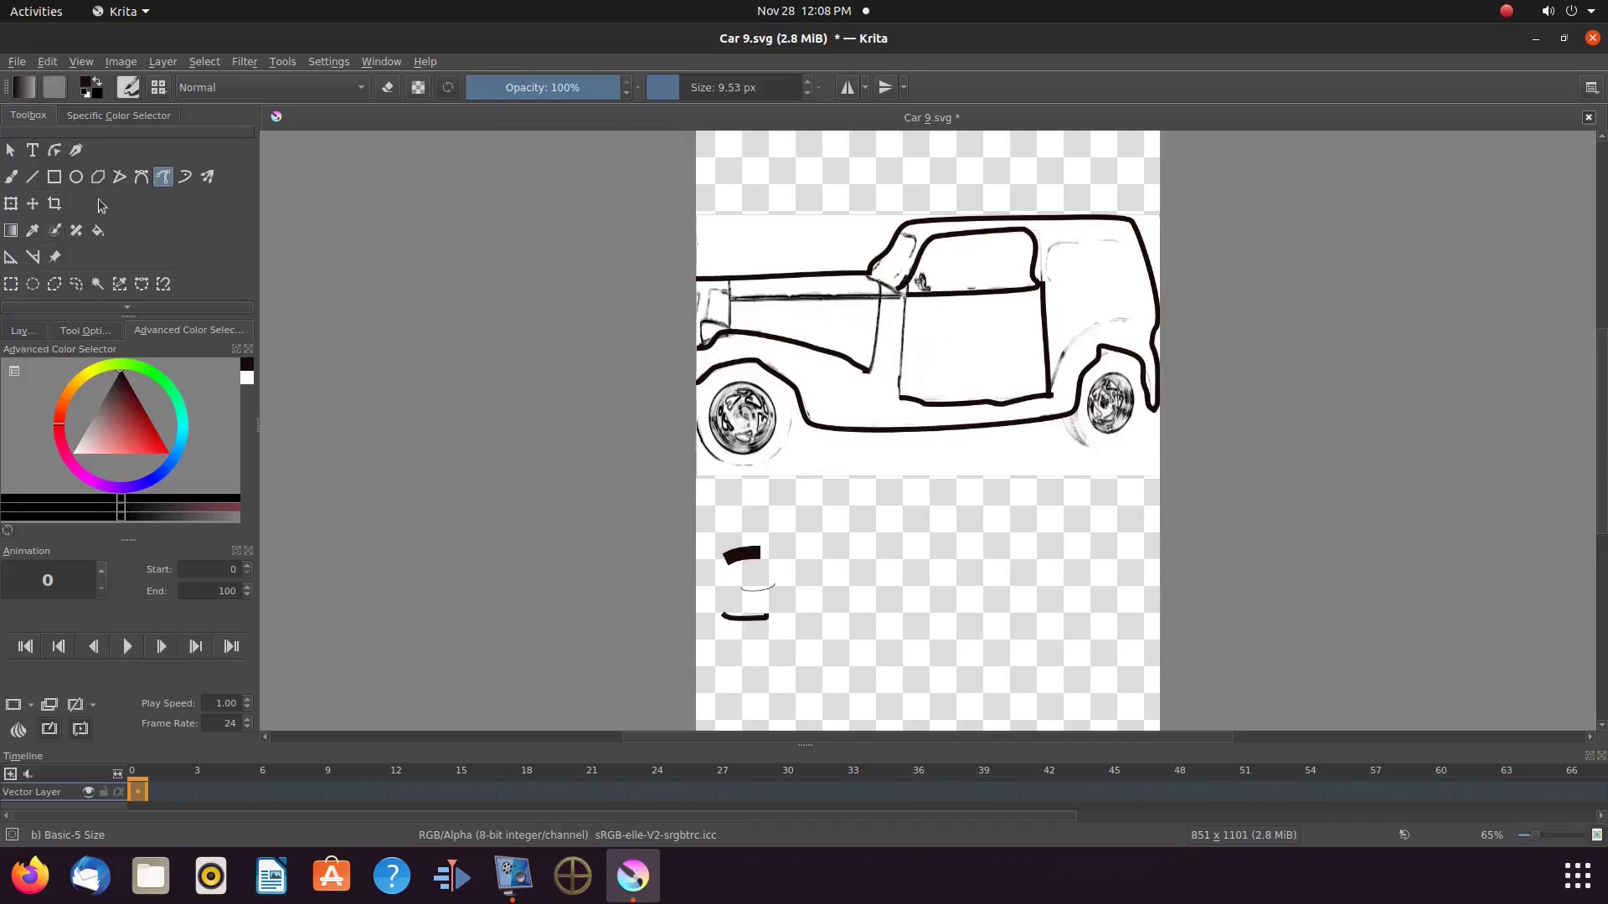
Select the traced body outline for shape editing and adjust its node at the base of the windshield
{"action": "left_click", "coordinate": [57, 152]}
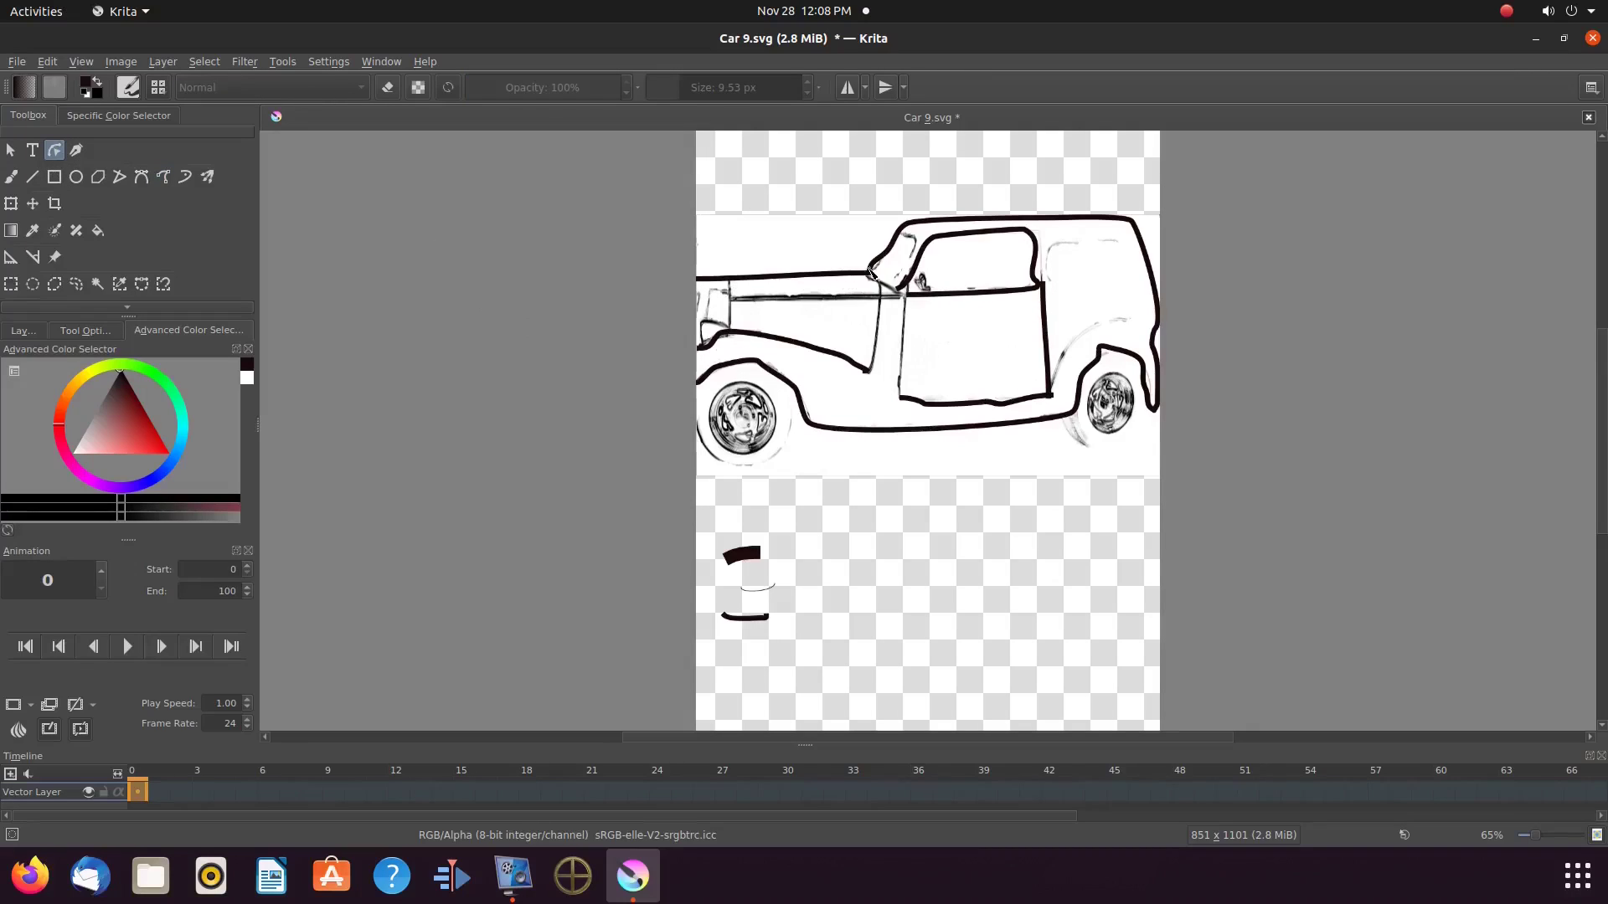
{"action": "left_click", "coordinate": [885, 258]}
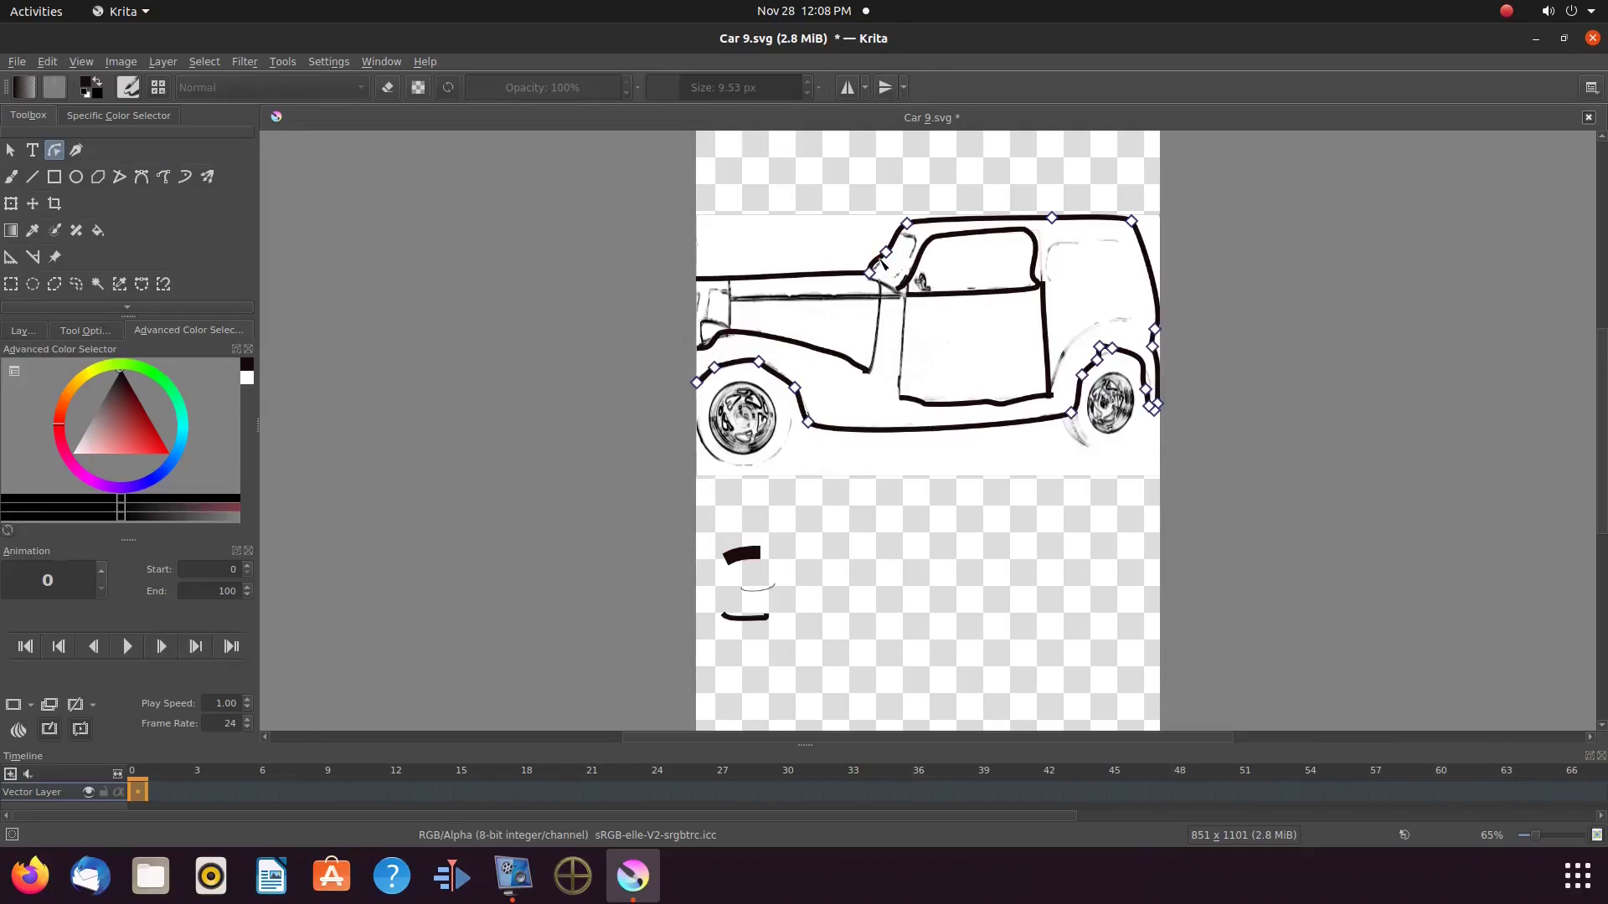
{"action": "left_click", "coordinate": [871, 269]}
{"action": "left_click_drag", "start_coordinate": [872, 263], "coordinate": [878, 269]}
Move the two nodes on the rear edge of the body outline outward to the canvas edge
{"action": "left_click", "coordinate": [1153, 346]}
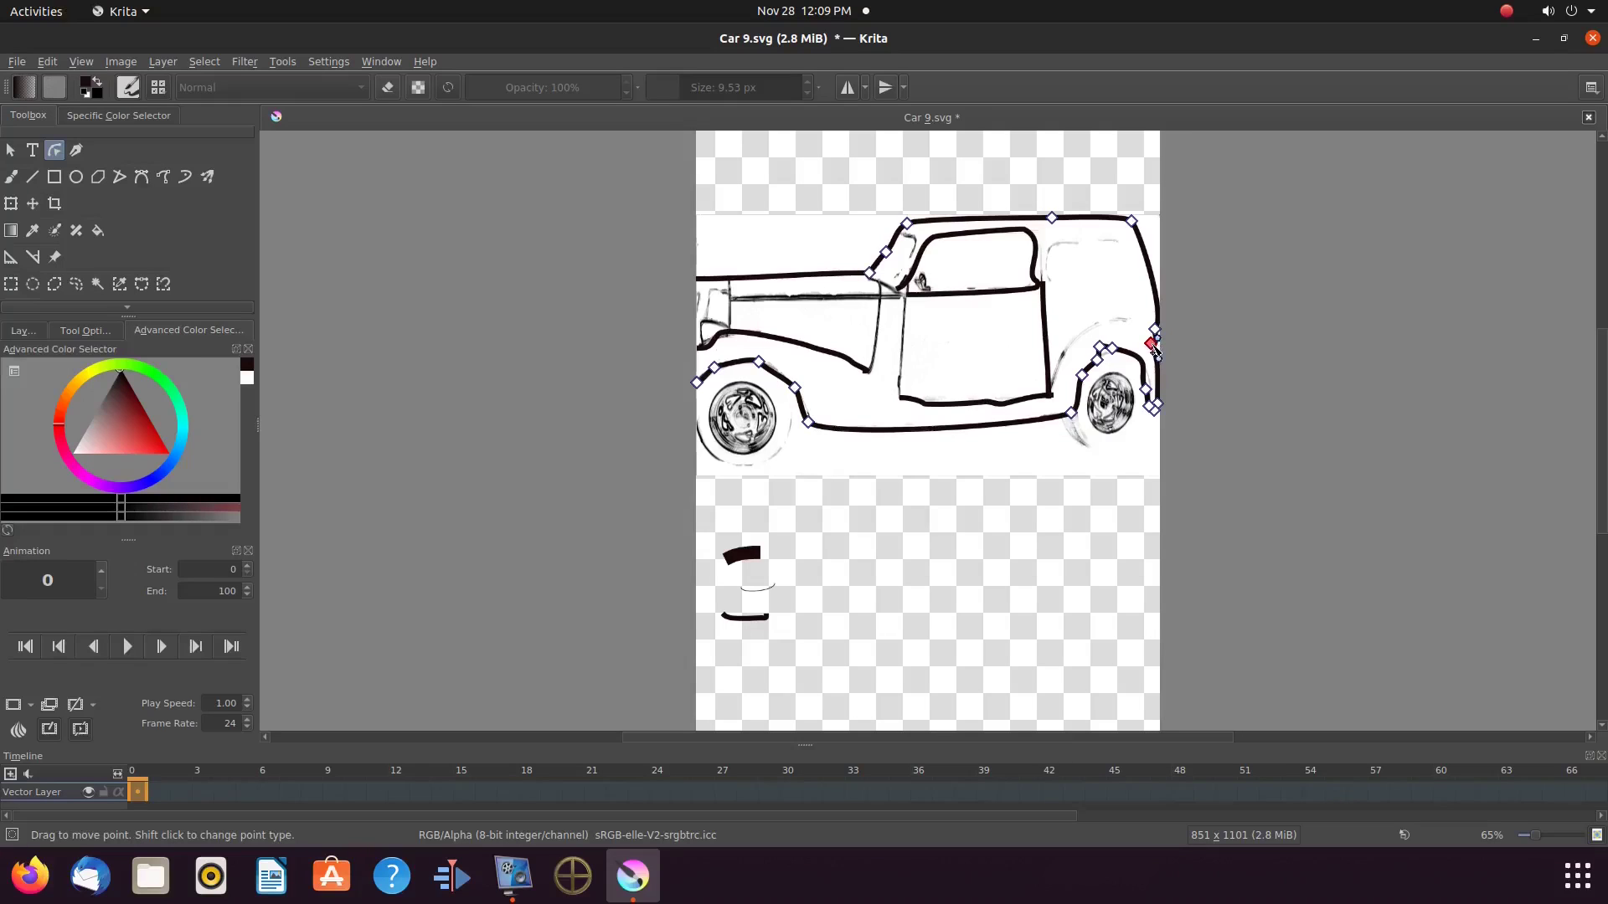
{"action": "left_click_drag", "start_coordinate": [1154, 348], "coordinate": [1161, 370]}
{"action": "left_click", "coordinate": [1156, 331]}
{"action": "left_click_drag", "start_coordinate": [1156, 330], "coordinate": [1161, 328]}
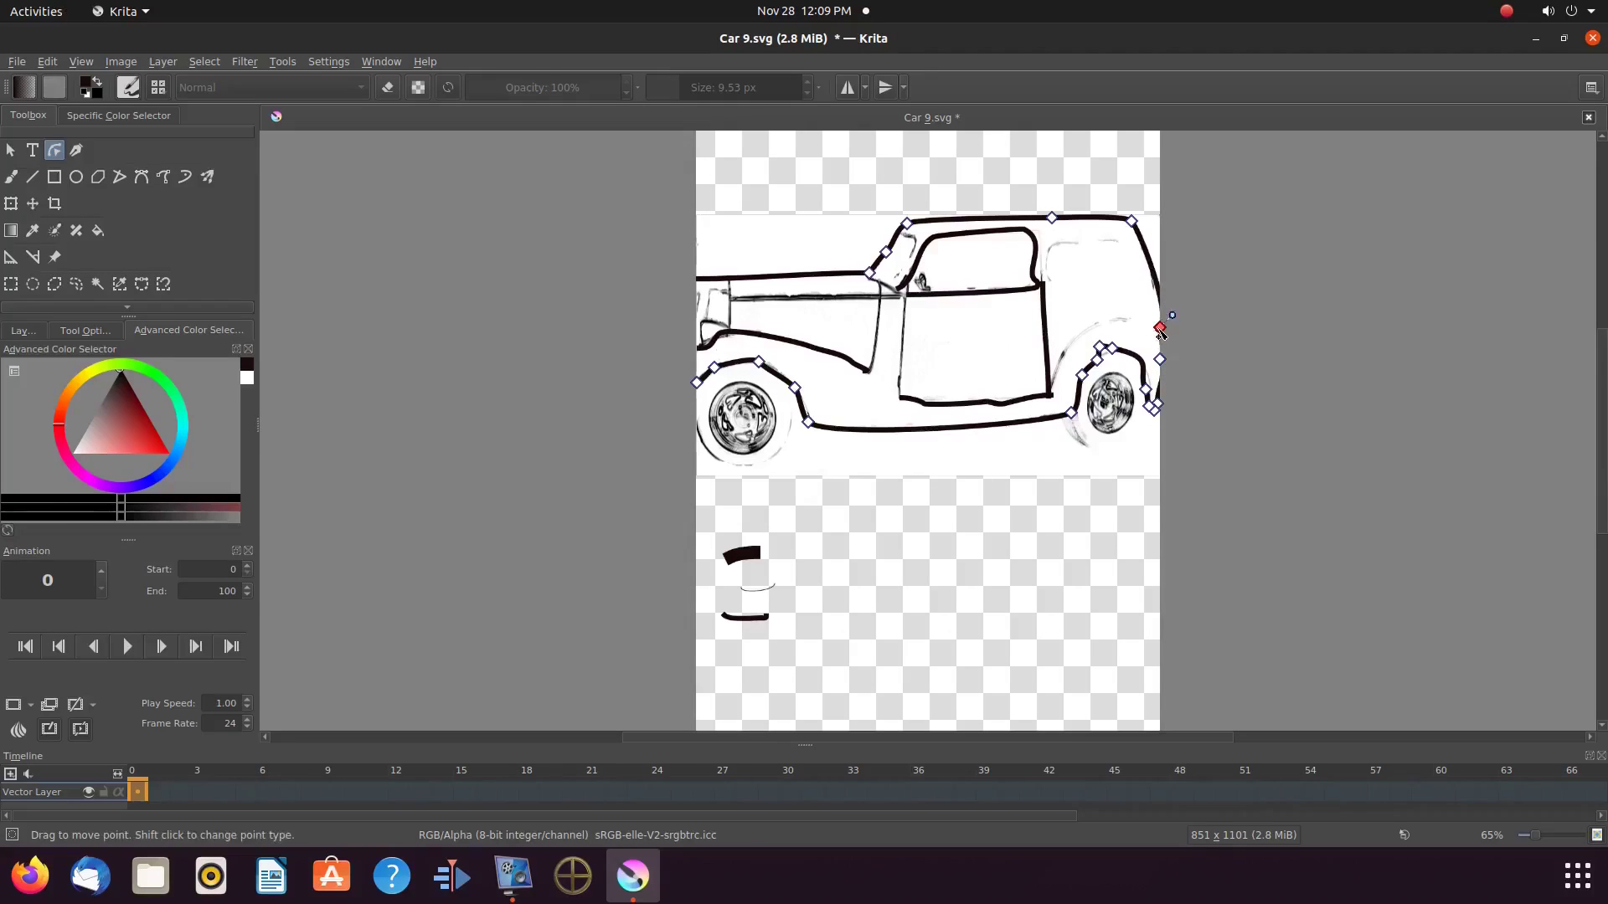
{"action": "left_click", "coordinate": [1159, 357]}
{"action": "left_click", "coordinate": [1160, 329]}
Adjust the nodes at the lower rear corner of the body outline and remove the surplus one there
{"action": "left_click", "coordinate": [1157, 406]}
{"action": "left_click", "coordinate": [1157, 406]}
{"action": "left_click_drag", "start_coordinate": [1160, 408], "coordinate": [1164, 399]}
{"action": "left_click", "coordinate": [1156, 411]}
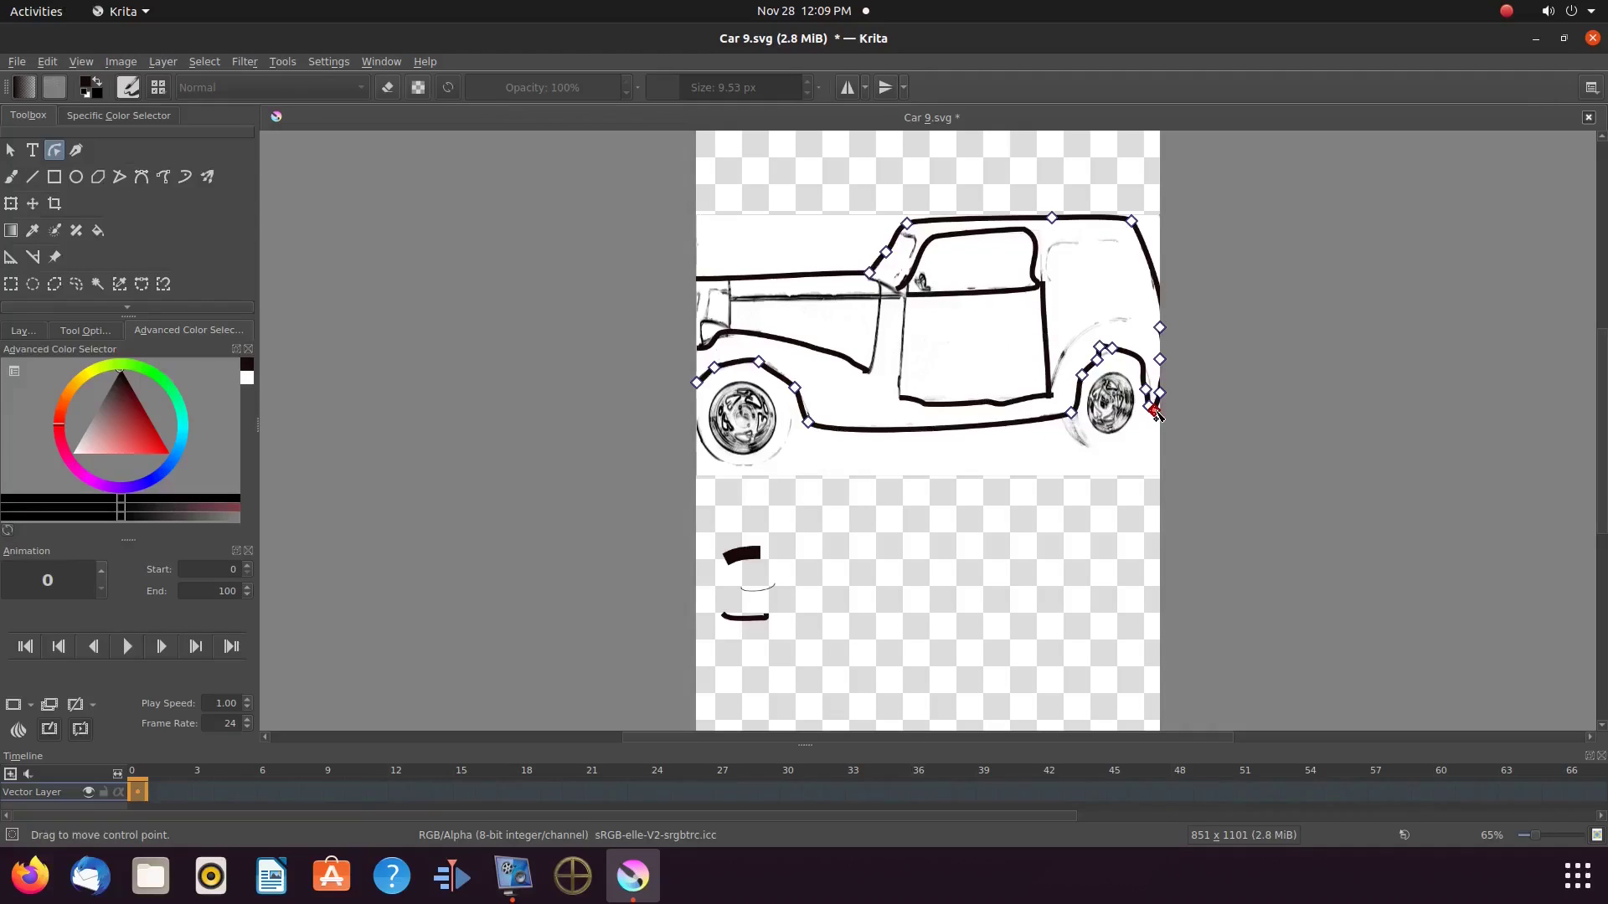
{"action": "left_click_drag", "start_coordinate": [1157, 416], "coordinate": [1153, 408]}
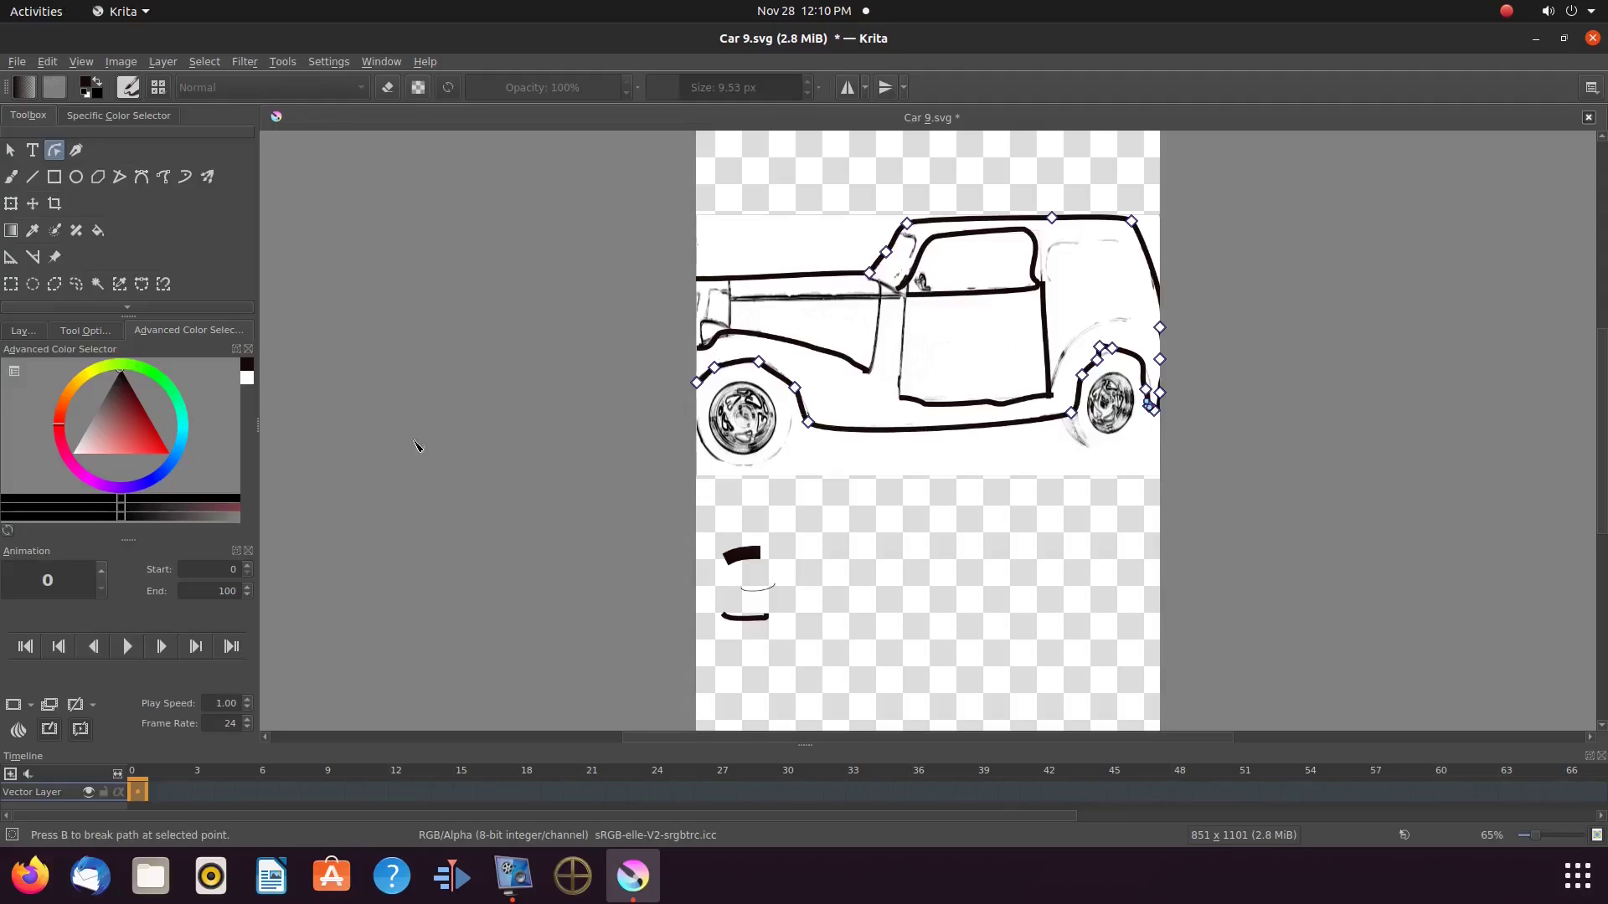
{"action": "left_click", "coordinate": [72, 331]}
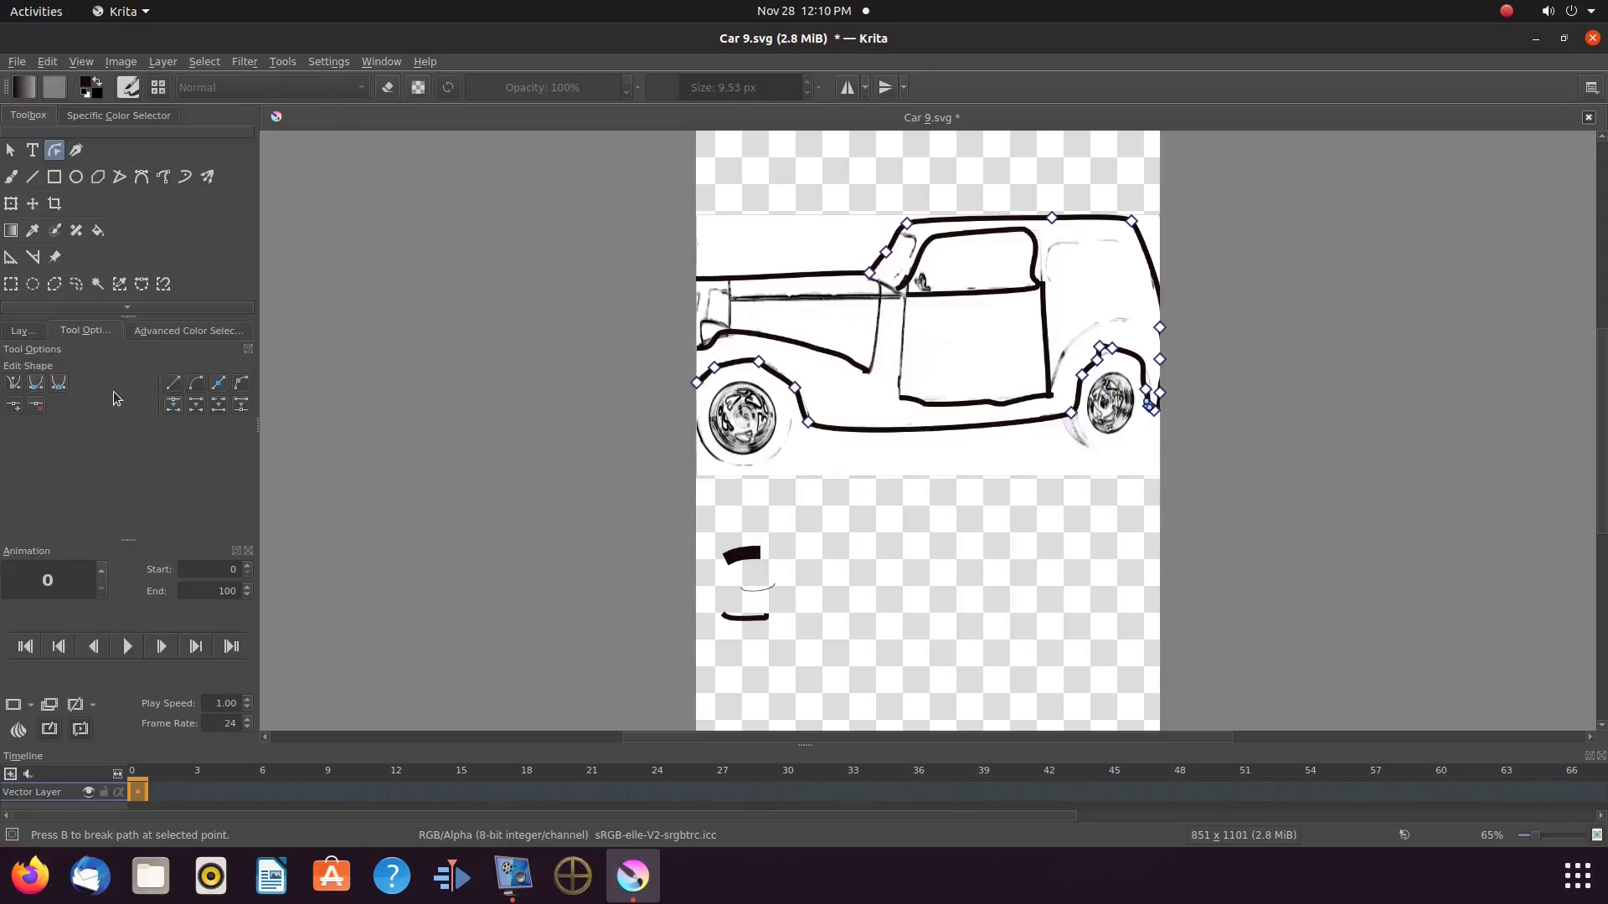
{"action": "left_click", "coordinate": [36, 407]}
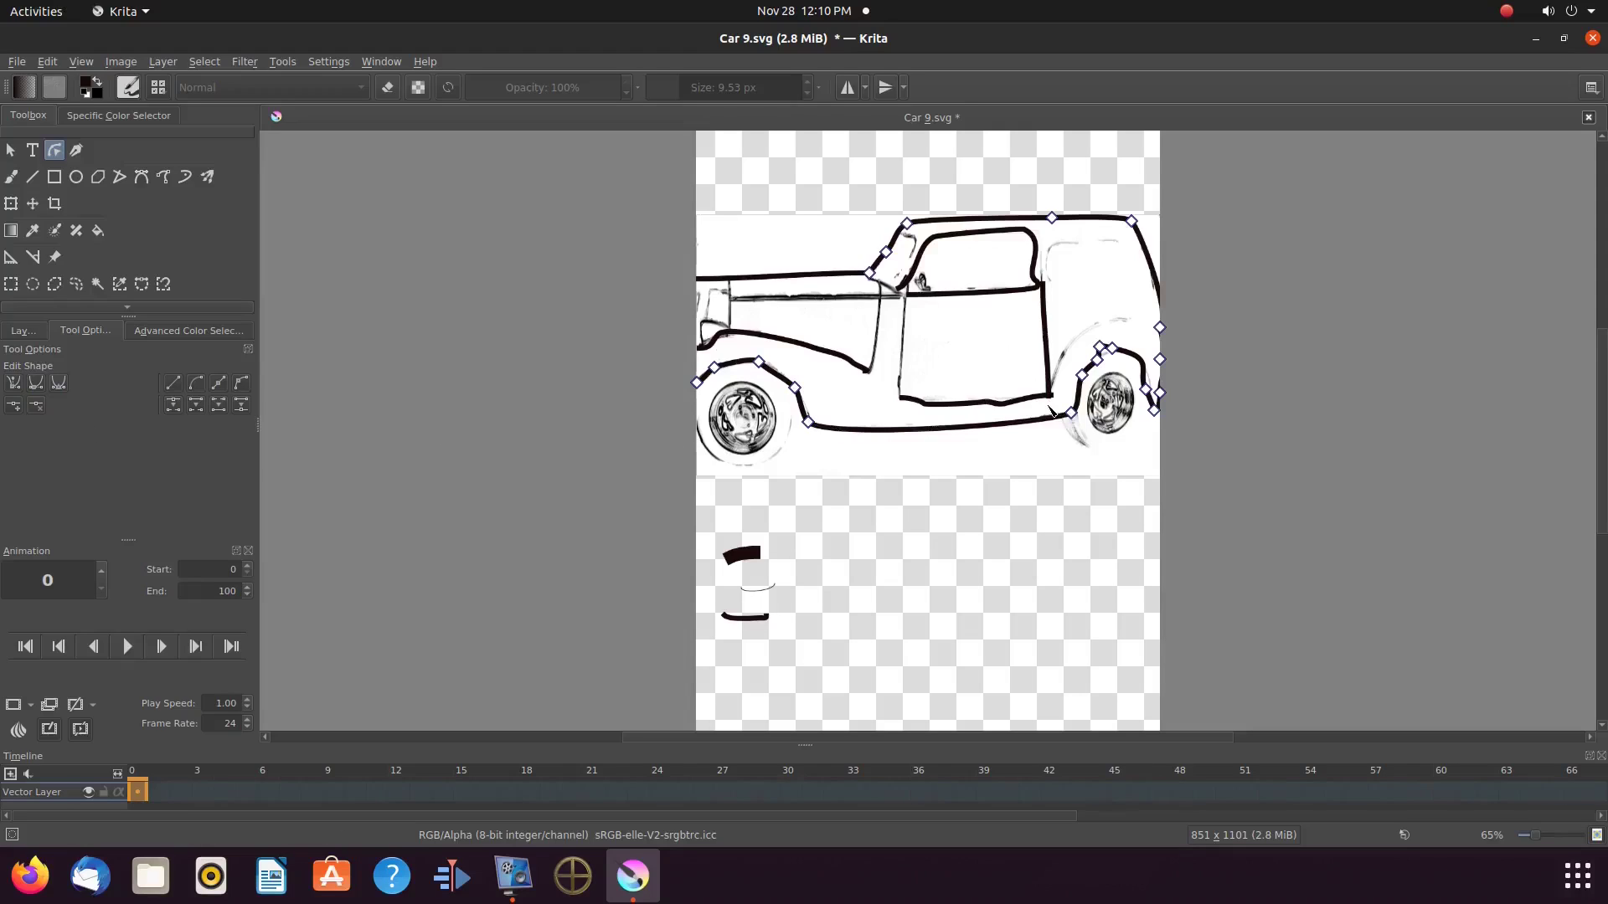
Remove the two surplus nodes at the top of the rear wheel arch in the body outline
{"action": "left_click", "coordinate": [1100, 347]}
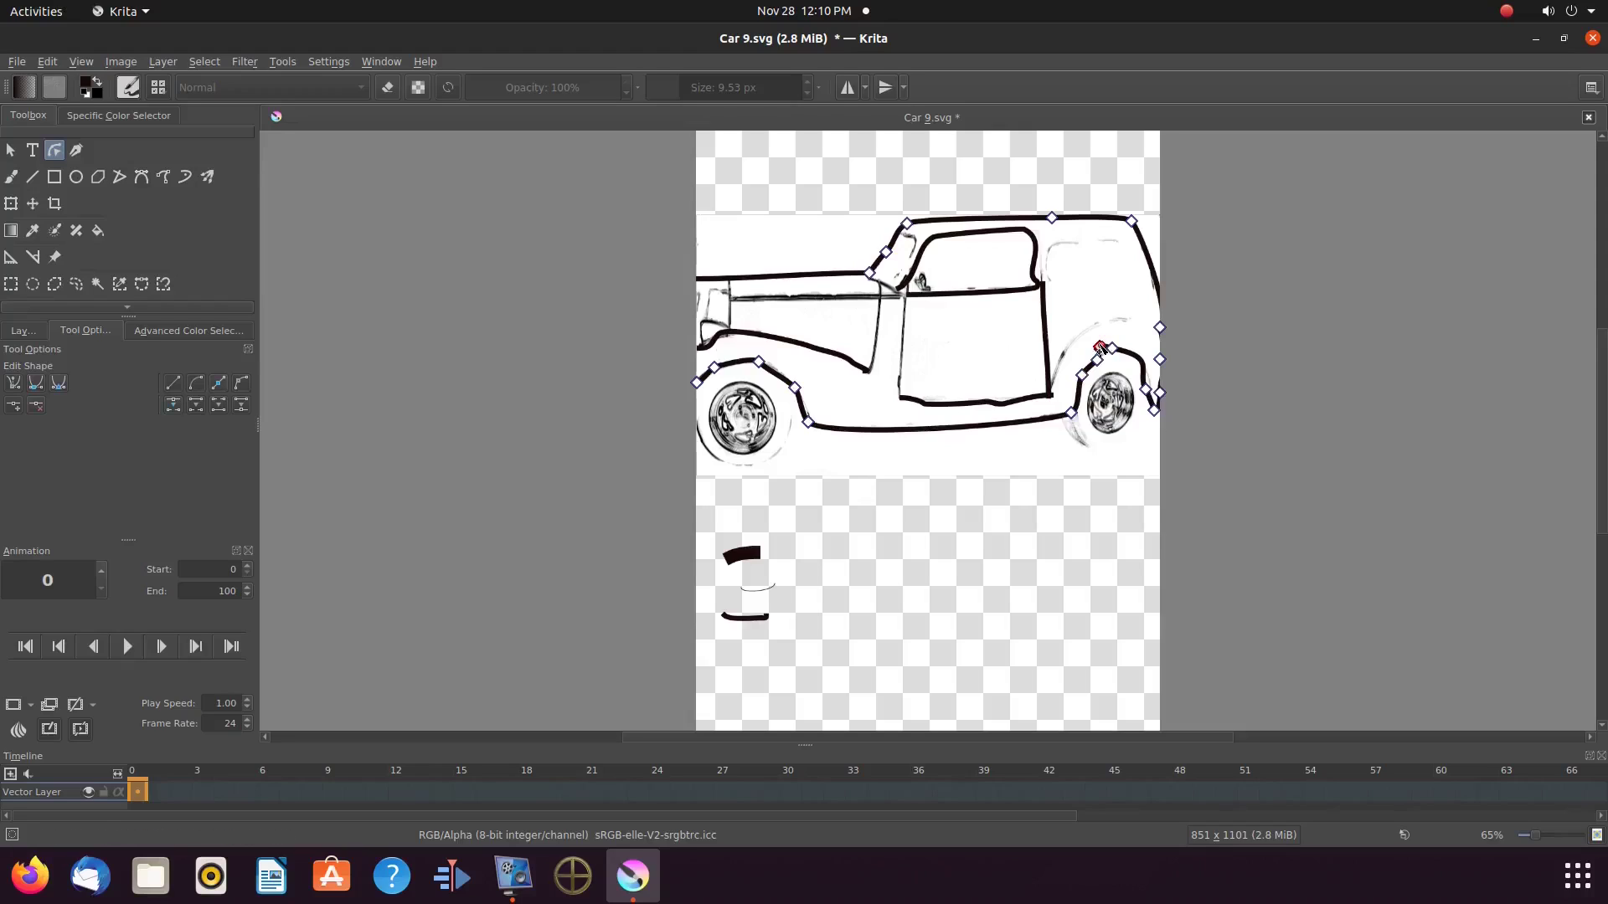
{"action": "left_click", "coordinate": [36, 407]}
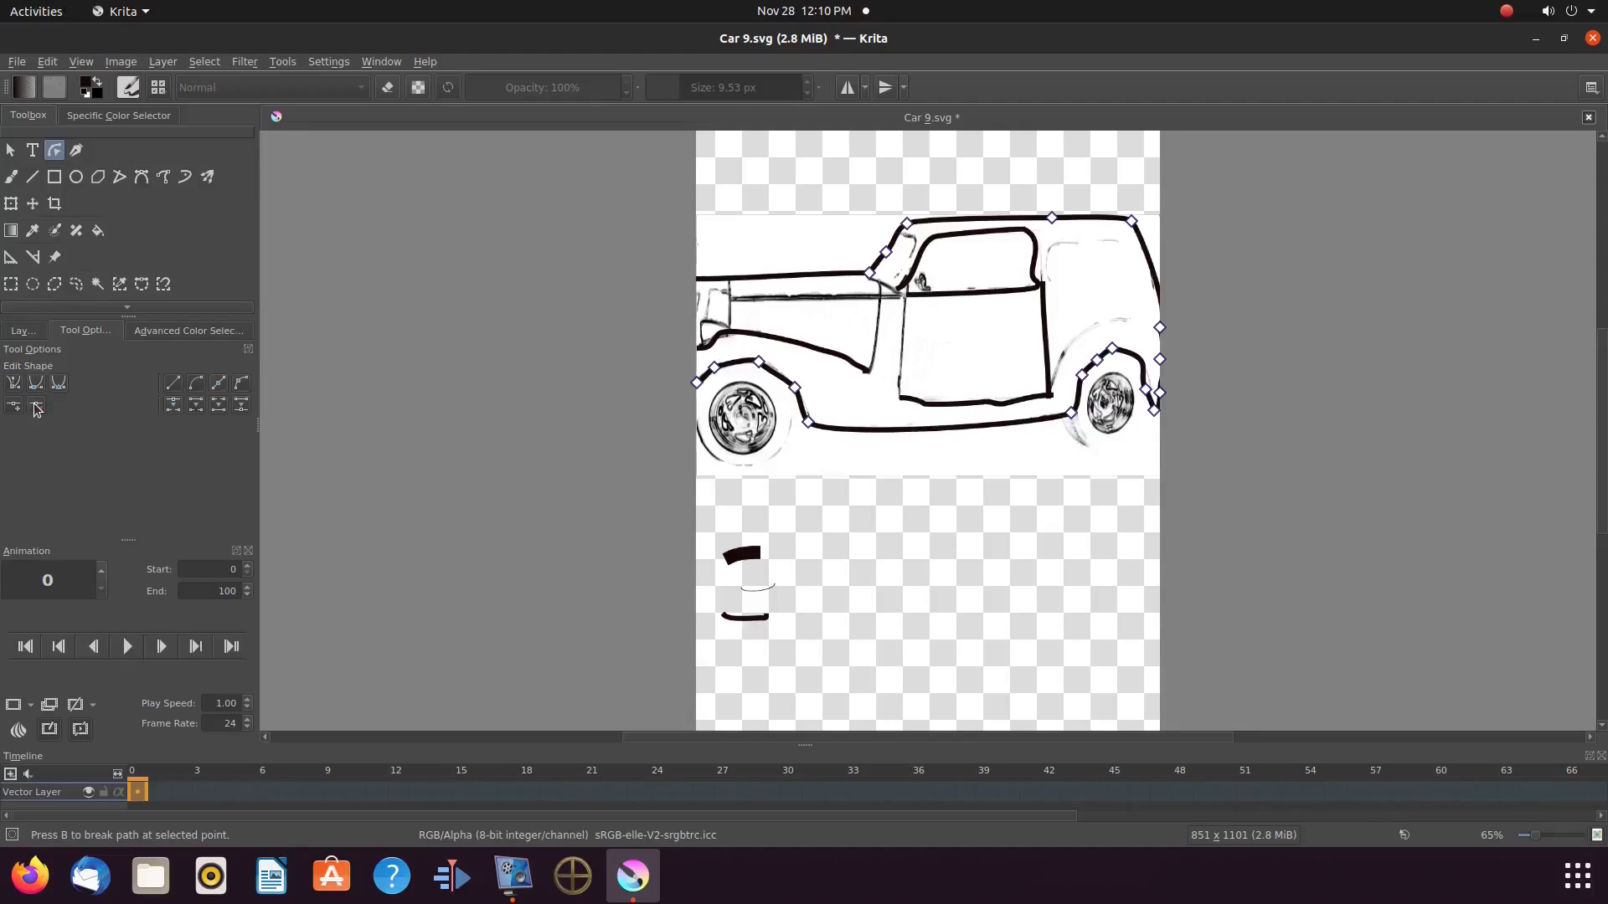
{"action": "left_click", "coordinate": [1113, 350]}
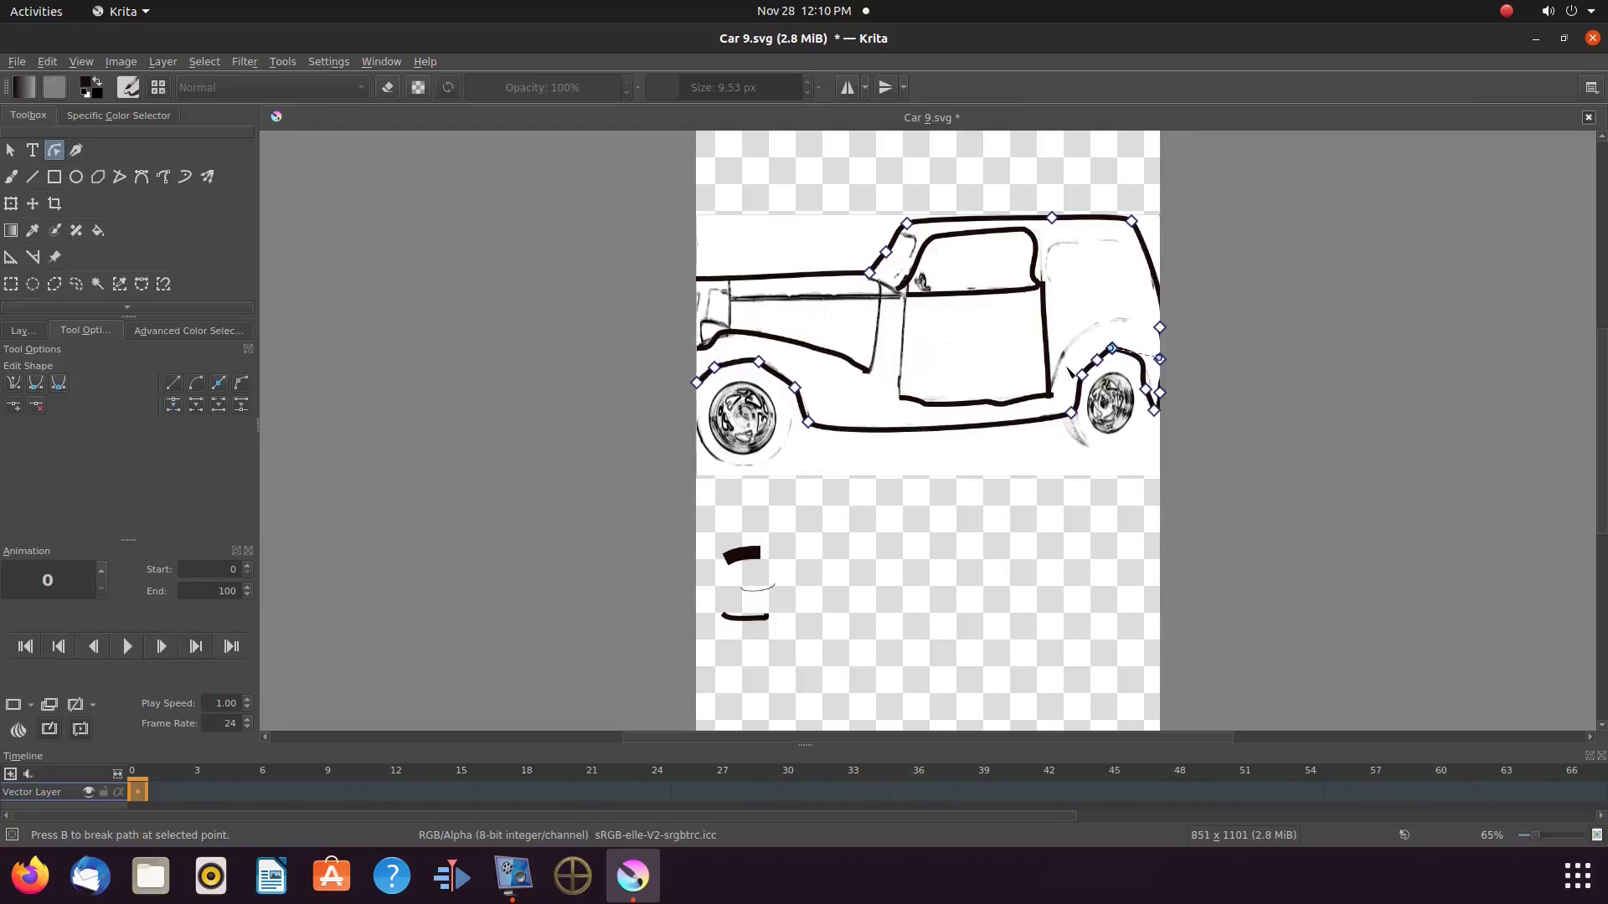
{"action": "left_click", "coordinate": [40, 410]}
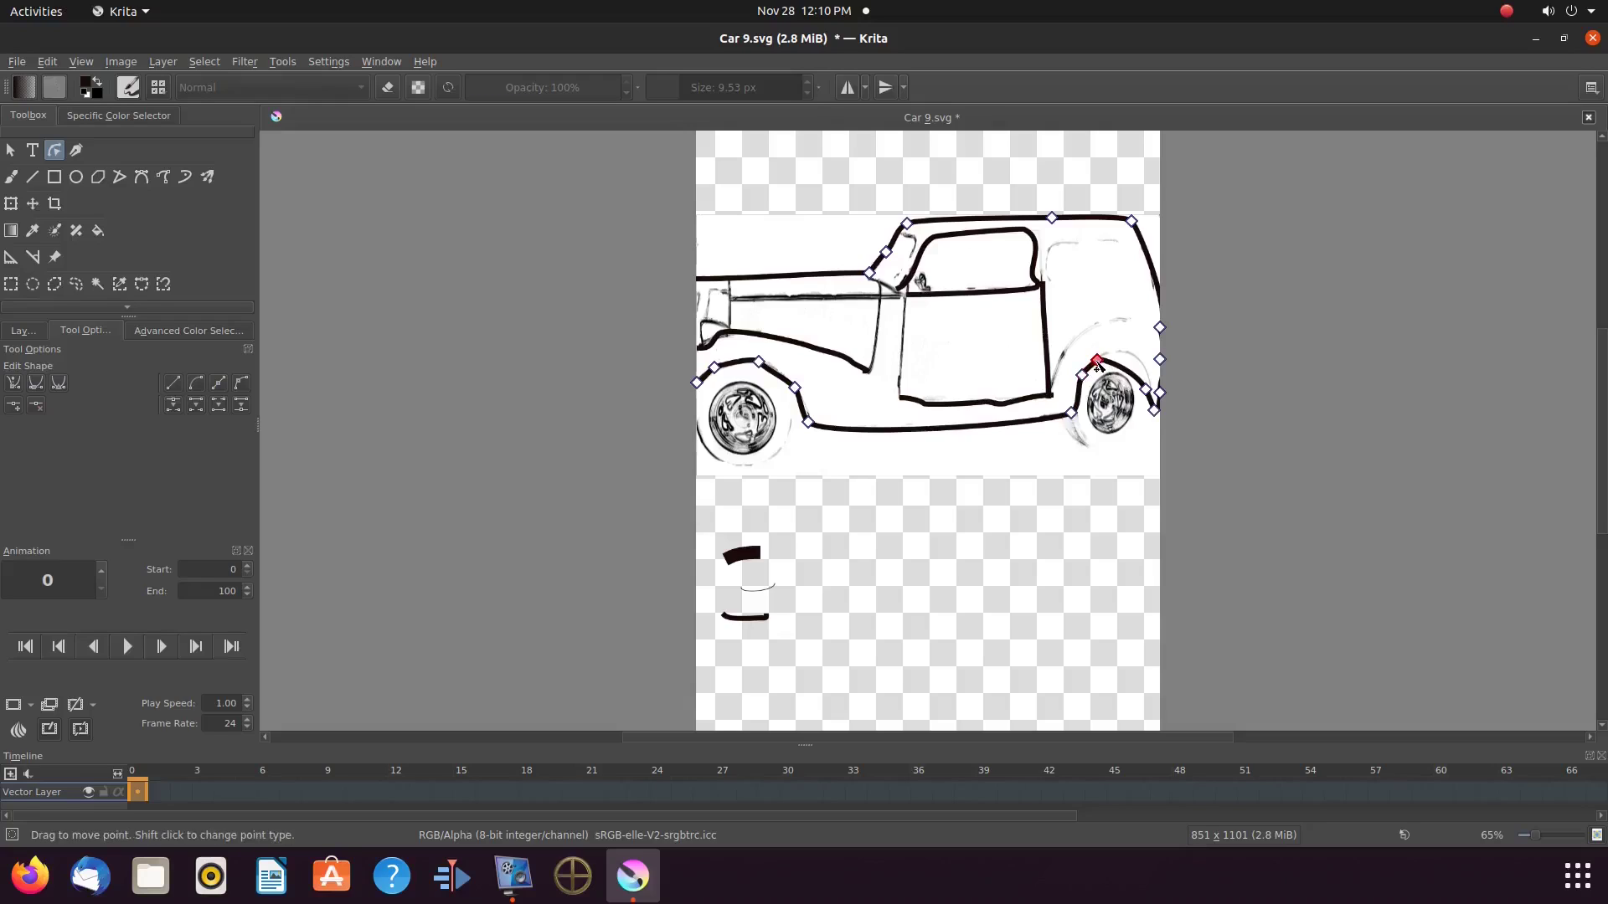
Move the remaining upper node to the top of the rear wheel arch and round the arch with the control handles
{"action": "left_click_drag", "start_coordinate": [1097, 360], "coordinate": [1124, 357]}
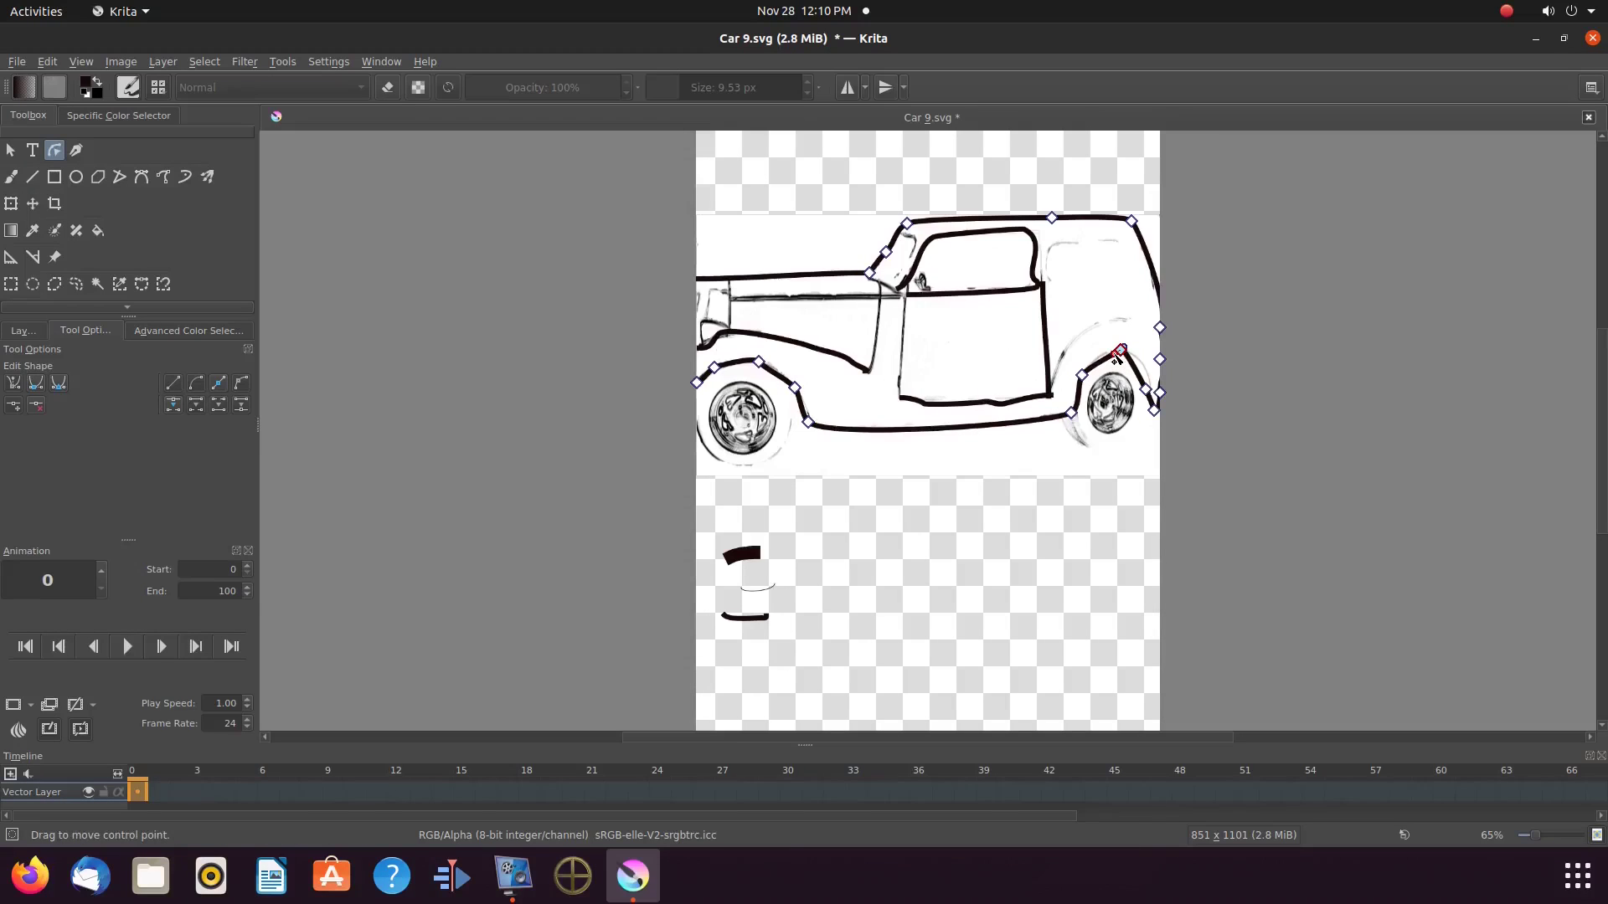
{"action": "left_click_drag", "start_coordinate": [1116, 359], "coordinate": [1102, 353]}
{"action": "left_click_drag", "start_coordinate": [1127, 350], "coordinate": [1145, 362]}
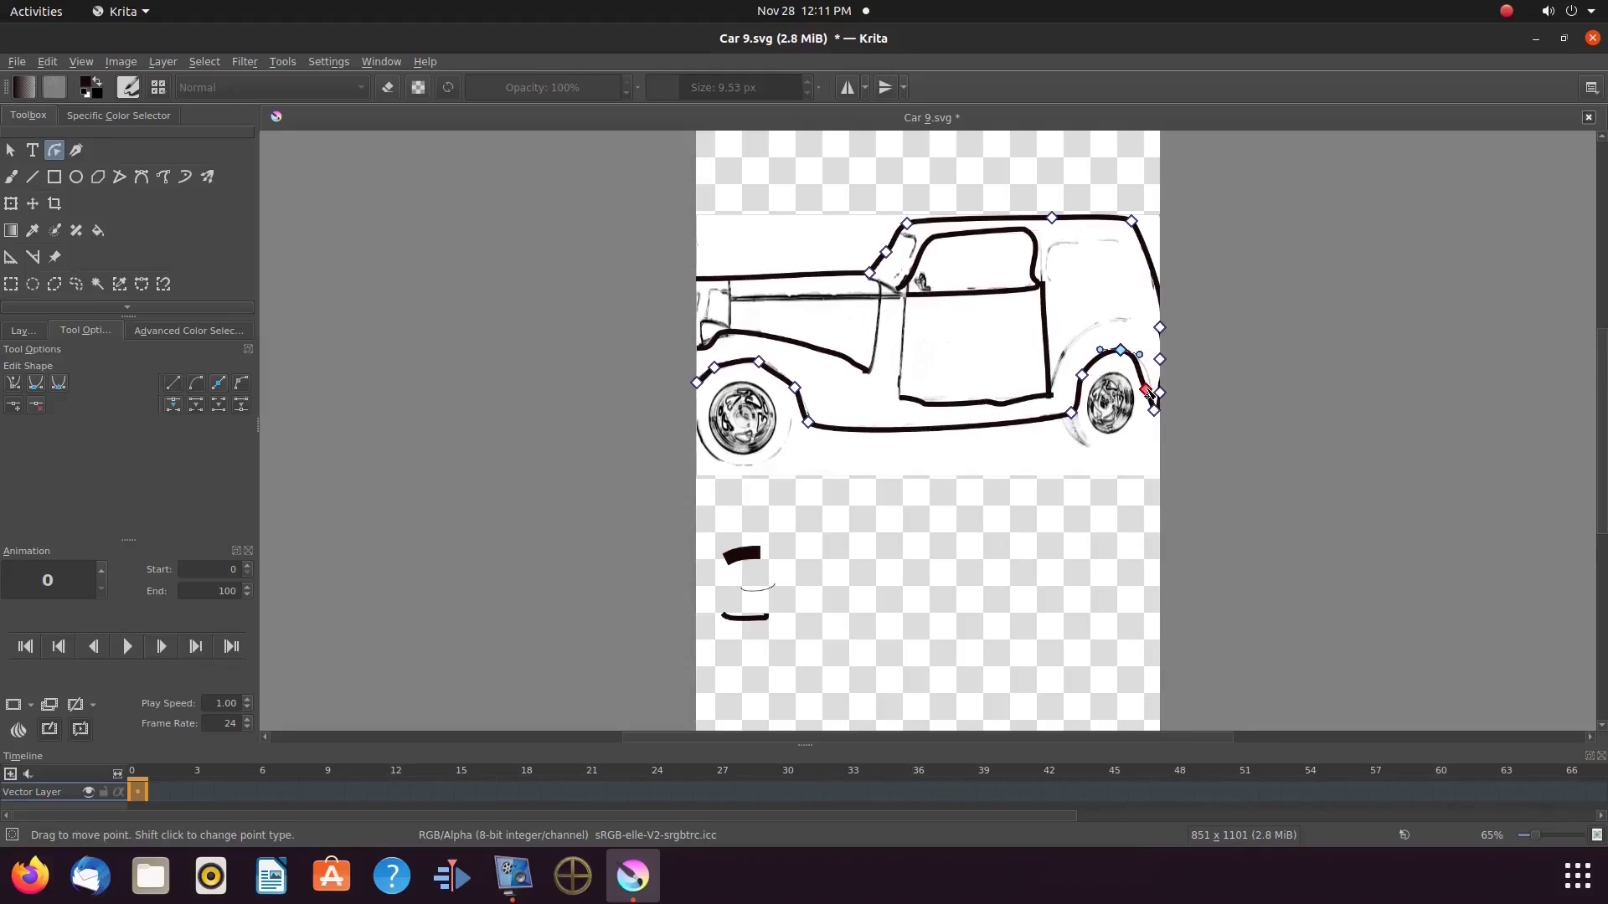
{"action": "left_click", "coordinate": [1147, 391]}
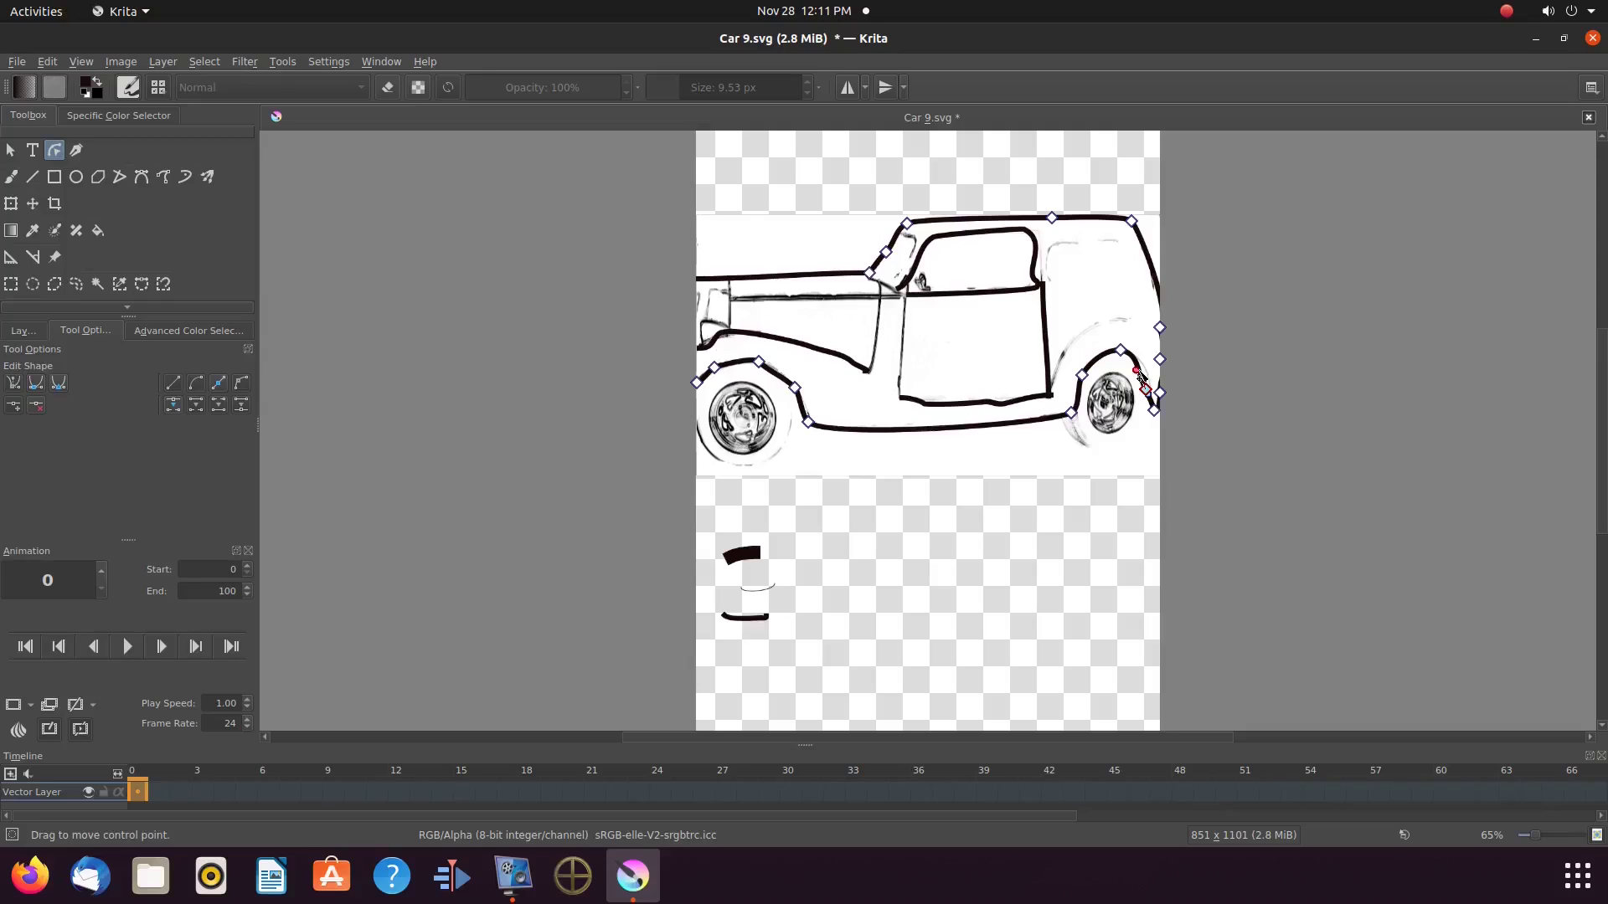
{"action": "left_click_drag", "start_coordinate": [1139, 374], "coordinate": [1149, 375]}
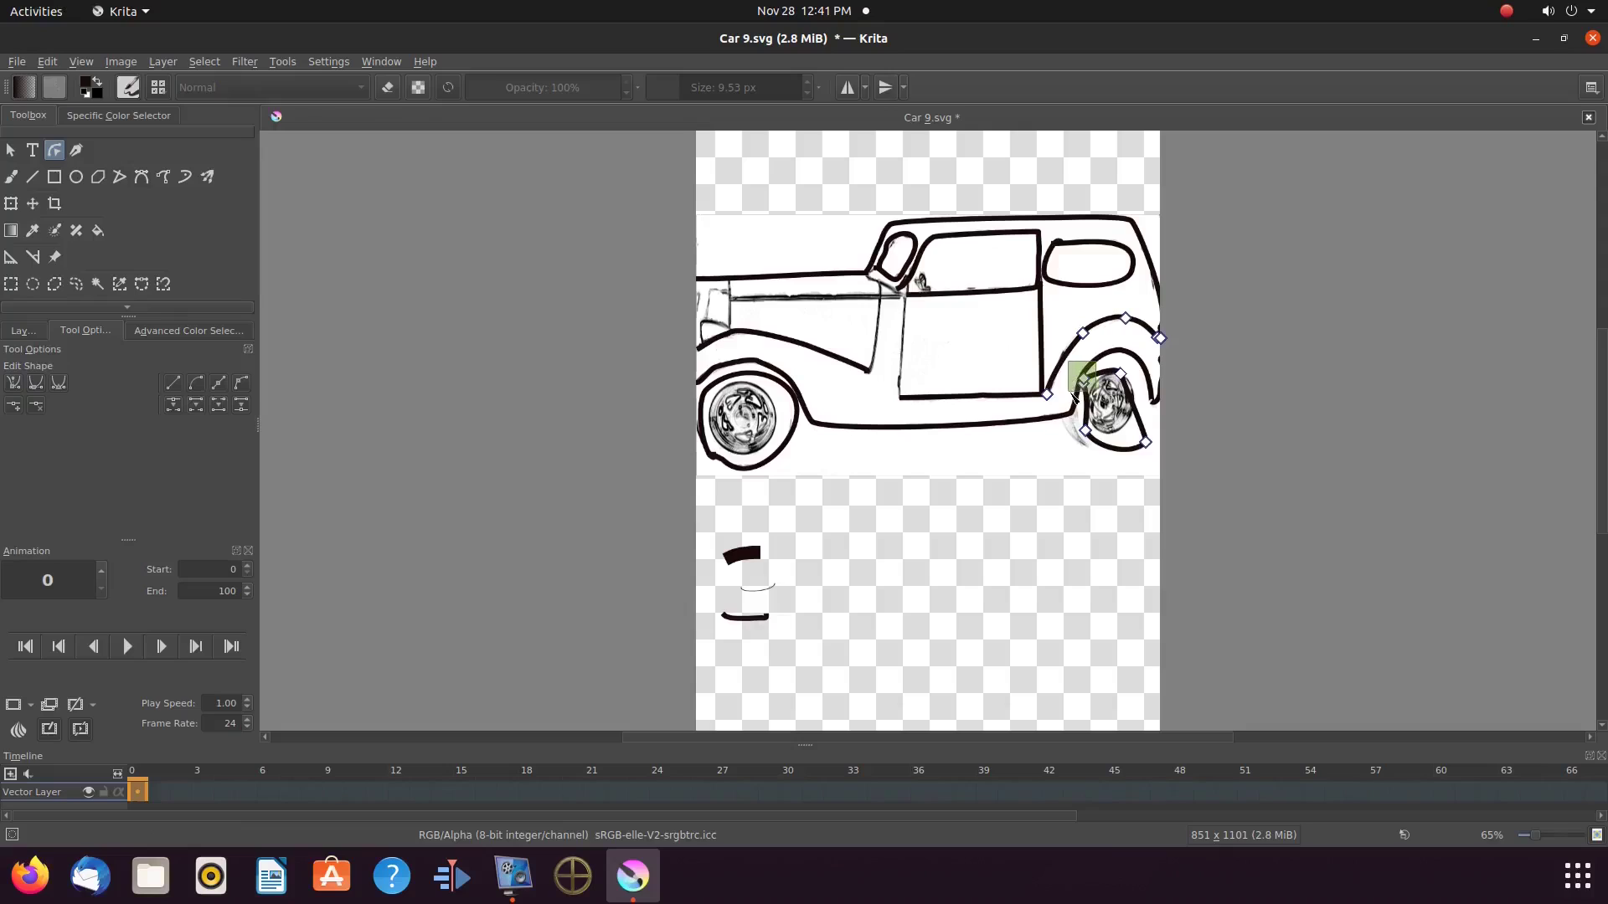
Merge the end nodes of the rear tire outline and reshape it into an oval around the wheel
{"action": "left_click_drag", "start_coordinate": [1076, 397], "coordinate": [1075, 397]}
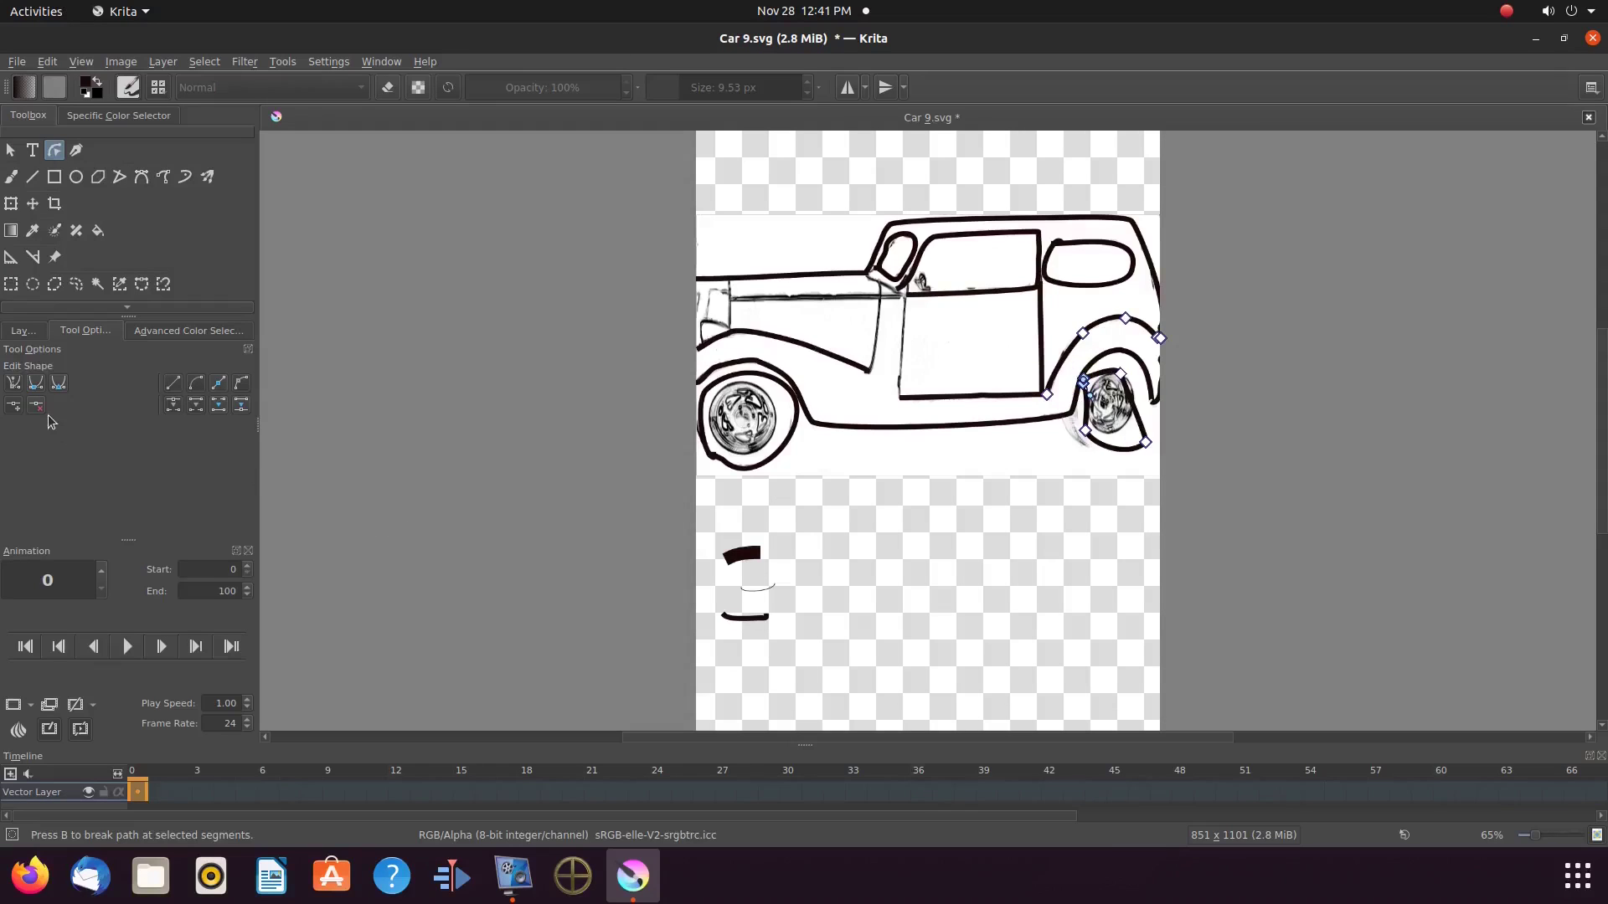
{"action": "left_click", "coordinate": [242, 410]}
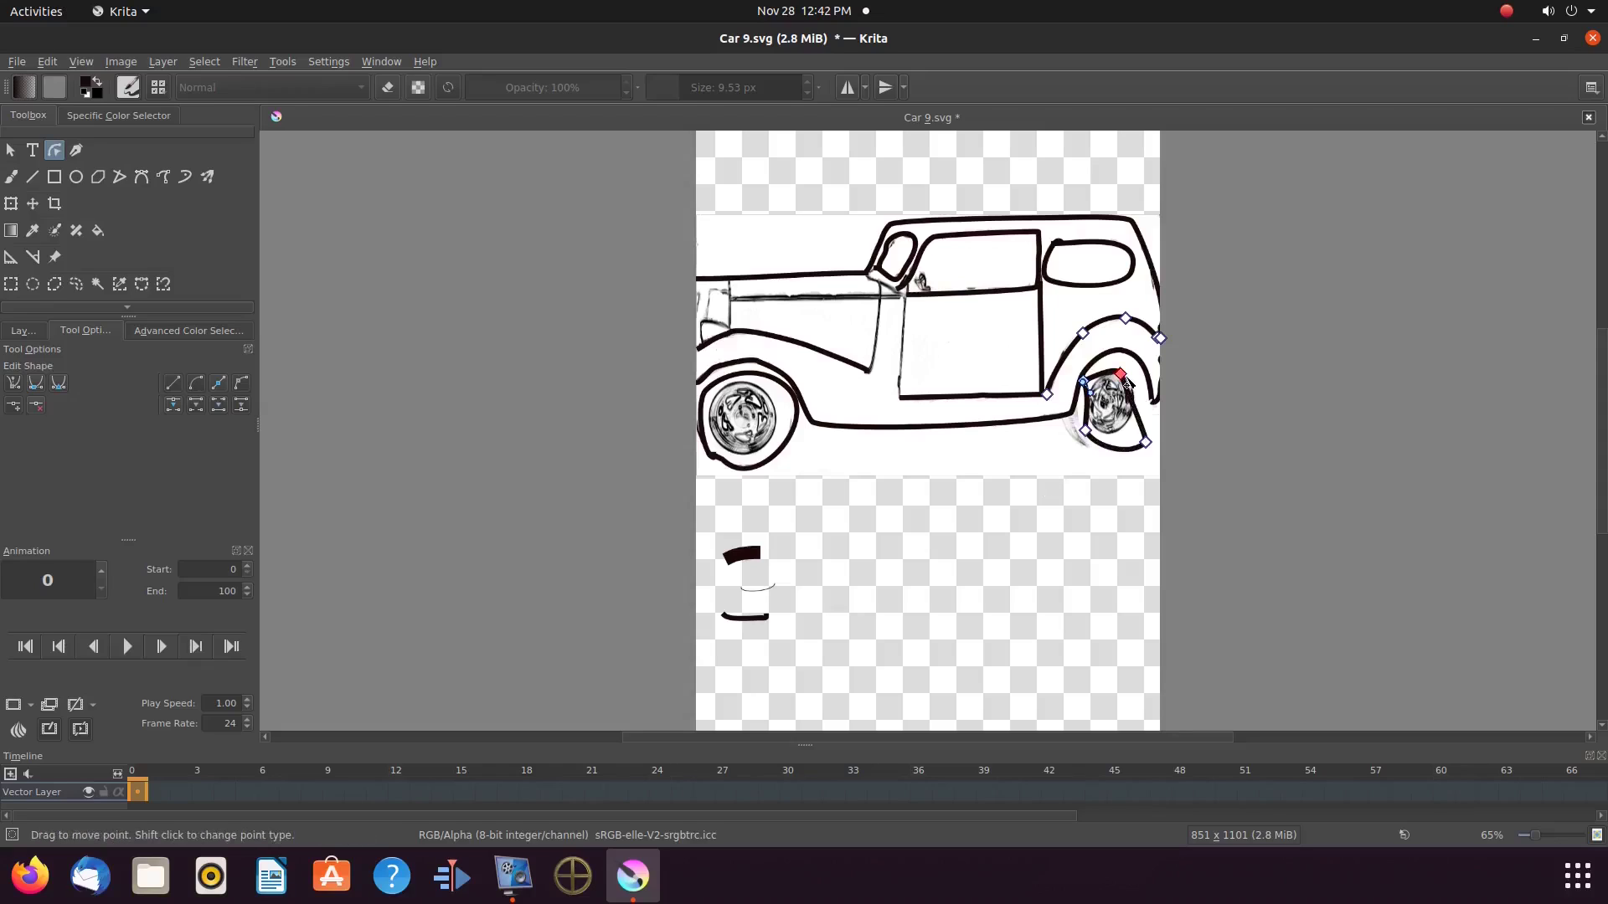
{"action": "left_click_drag", "start_coordinate": [1124, 377], "coordinate": [1083, 439]}
Remove the surplus node at the lower front of the front tire outline and round the outline around the wheel
{"action": "left_click", "coordinate": [718, 463]}
{"action": "left_click", "coordinate": [714, 459]}
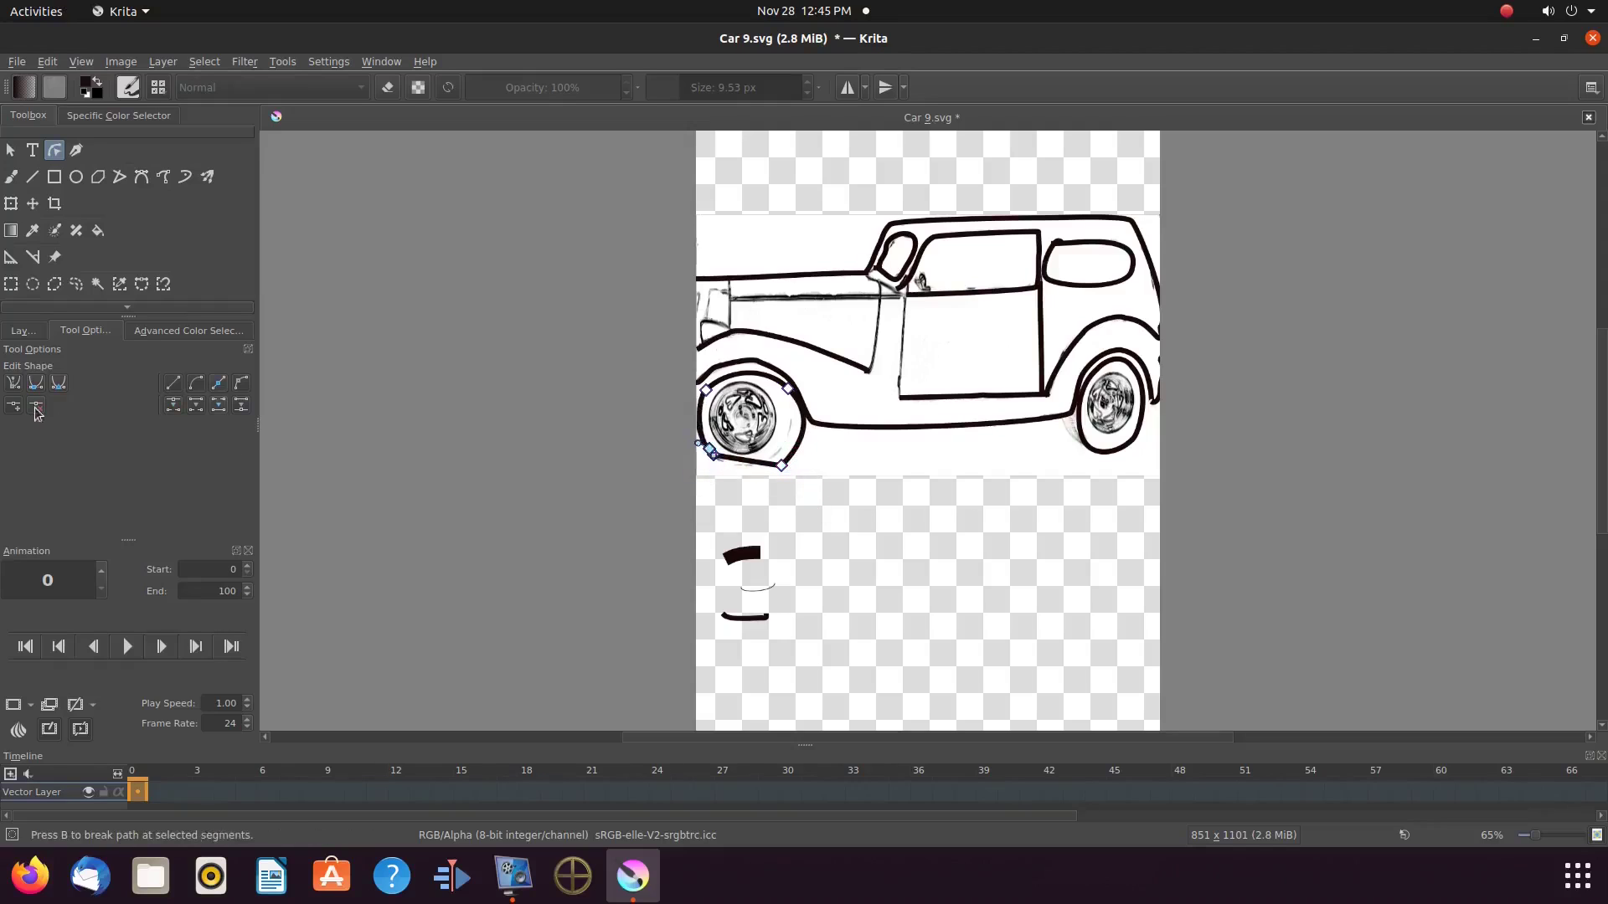
{"action": "left_click_drag", "start_coordinate": [714, 459], "coordinate": [805, 429]}
{"action": "left_click", "coordinate": [706, 390]}
{"action": "left_click_drag", "start_coordinate": [706, 390], "coordinate": [689, 415]}
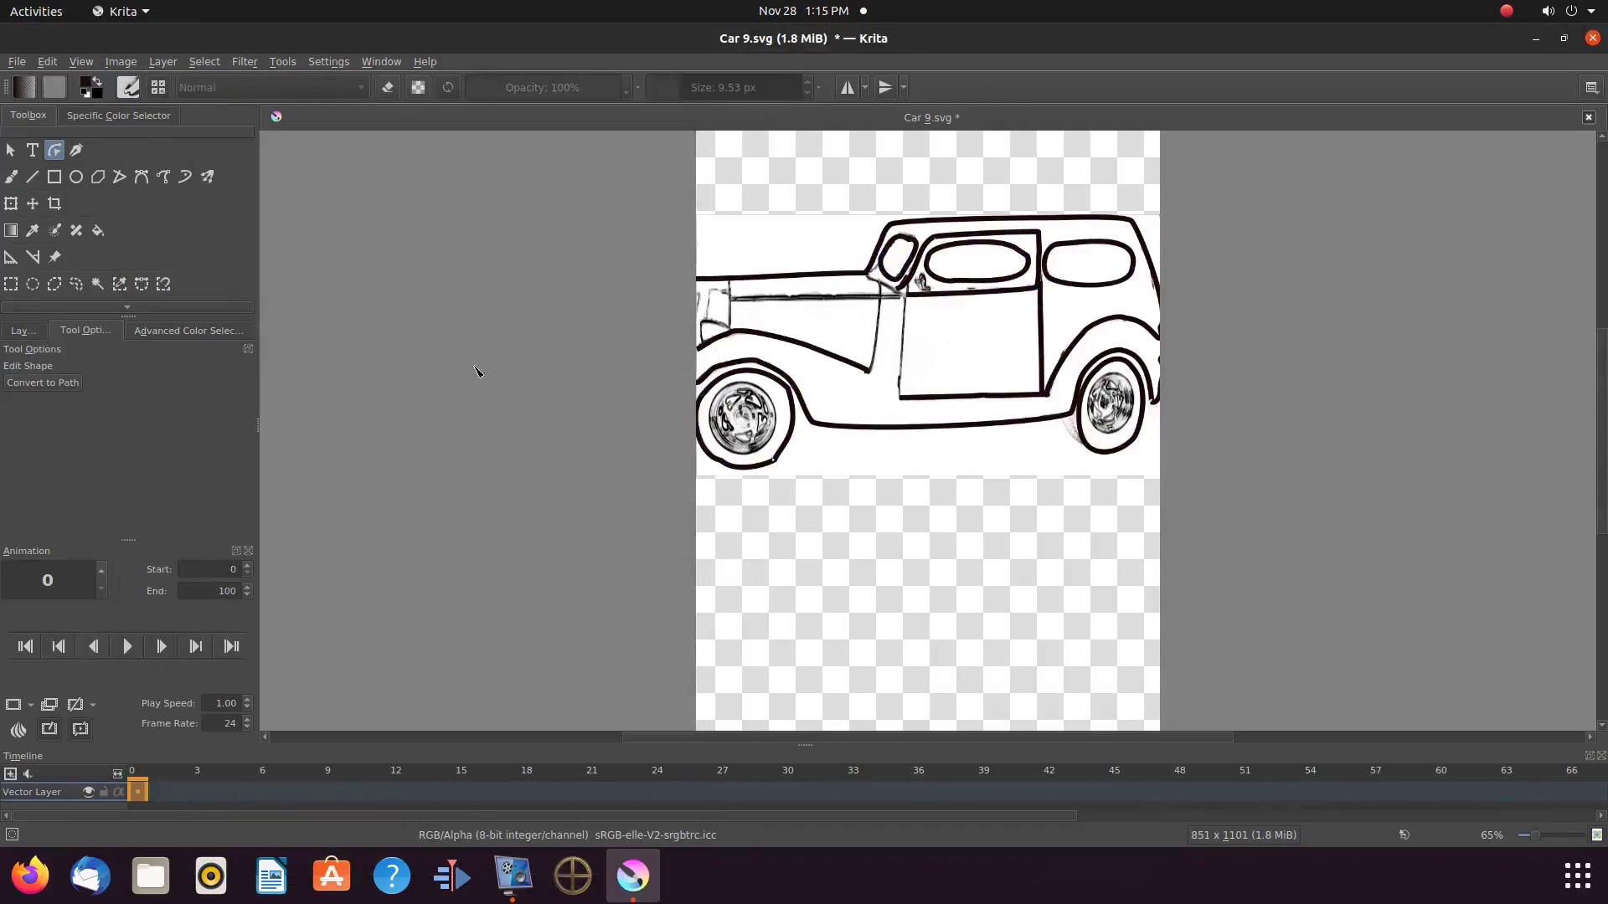
Add a new paint layer and merge it with the vector layer below
{"action": "left_click", "coordinate": [23, 330]}
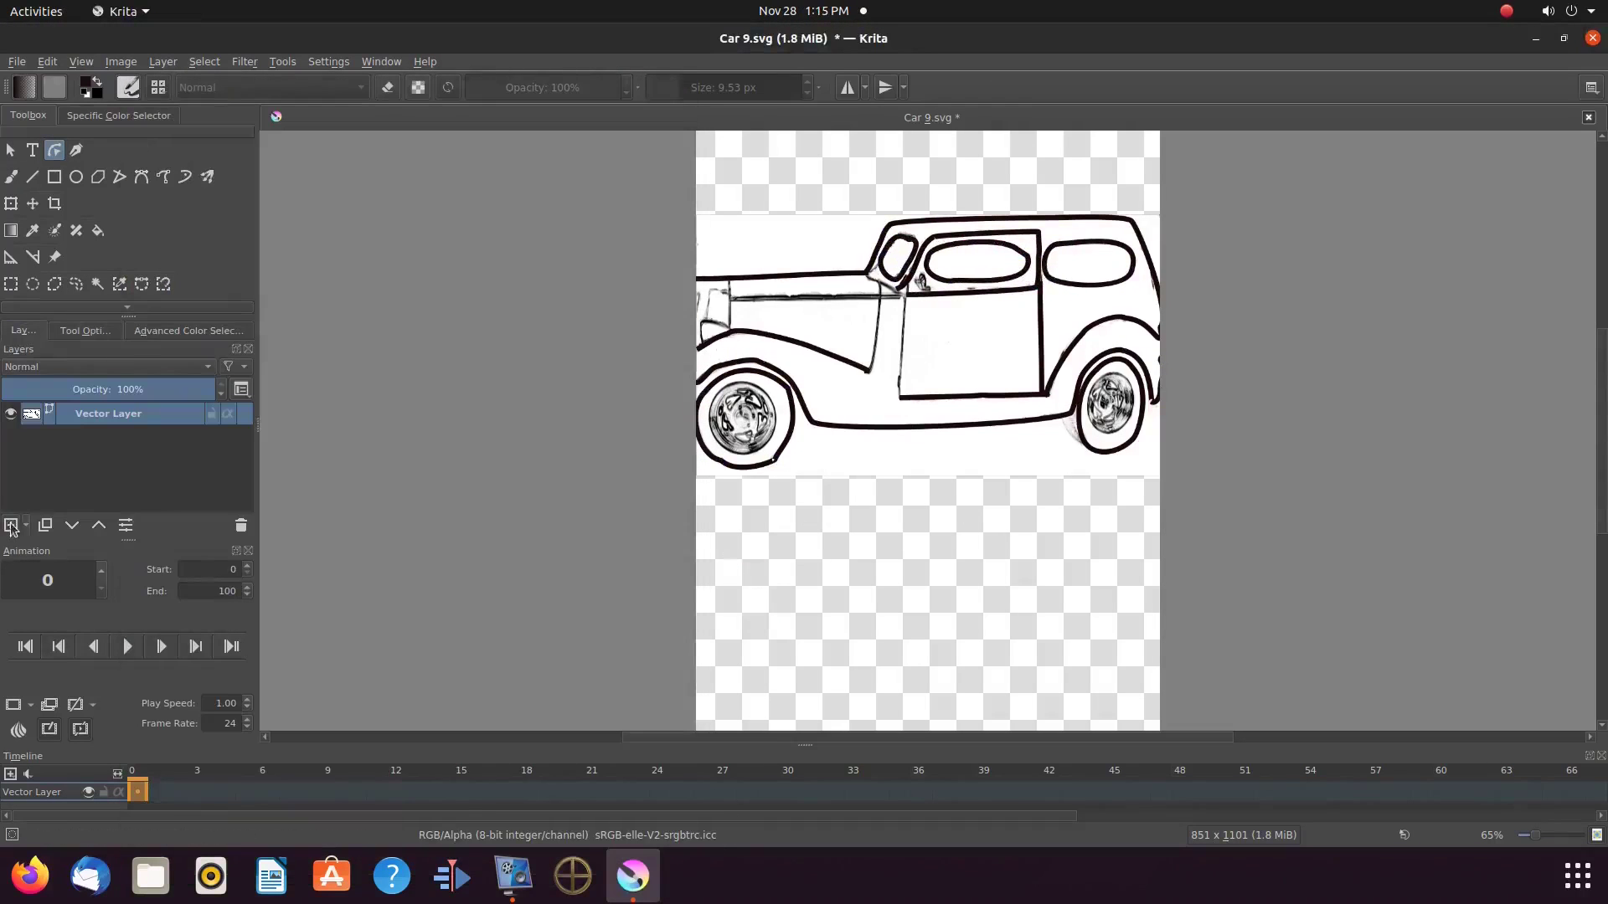
{"action": "left_click", "coordinate": [10, 526]}
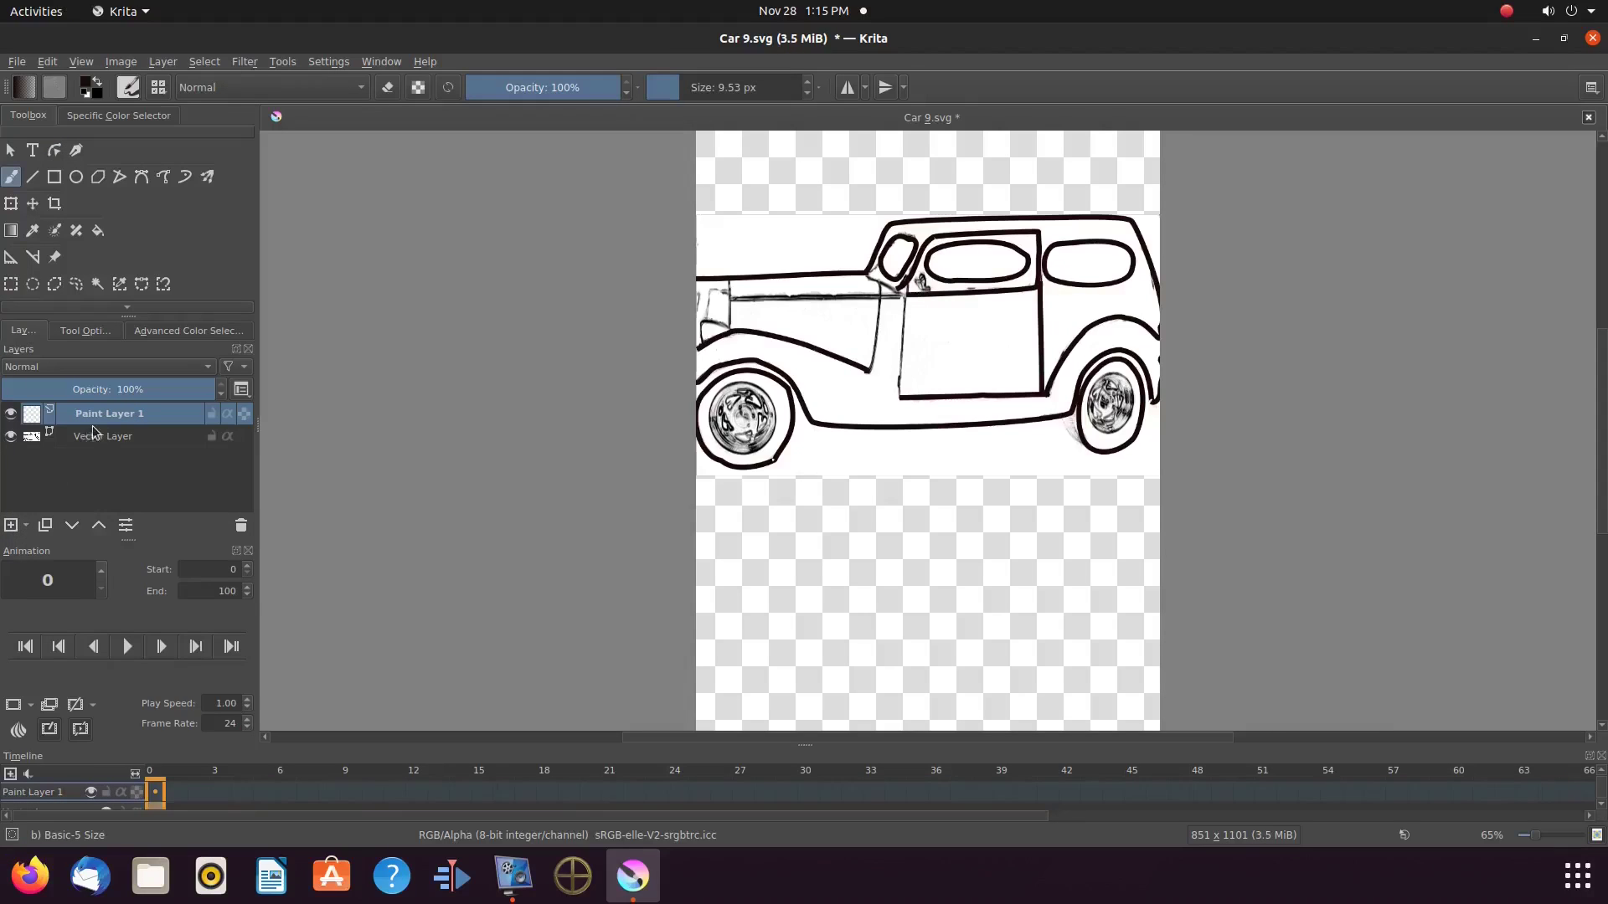
{"action": "mouse_move", "coordinate": [103, 421]}
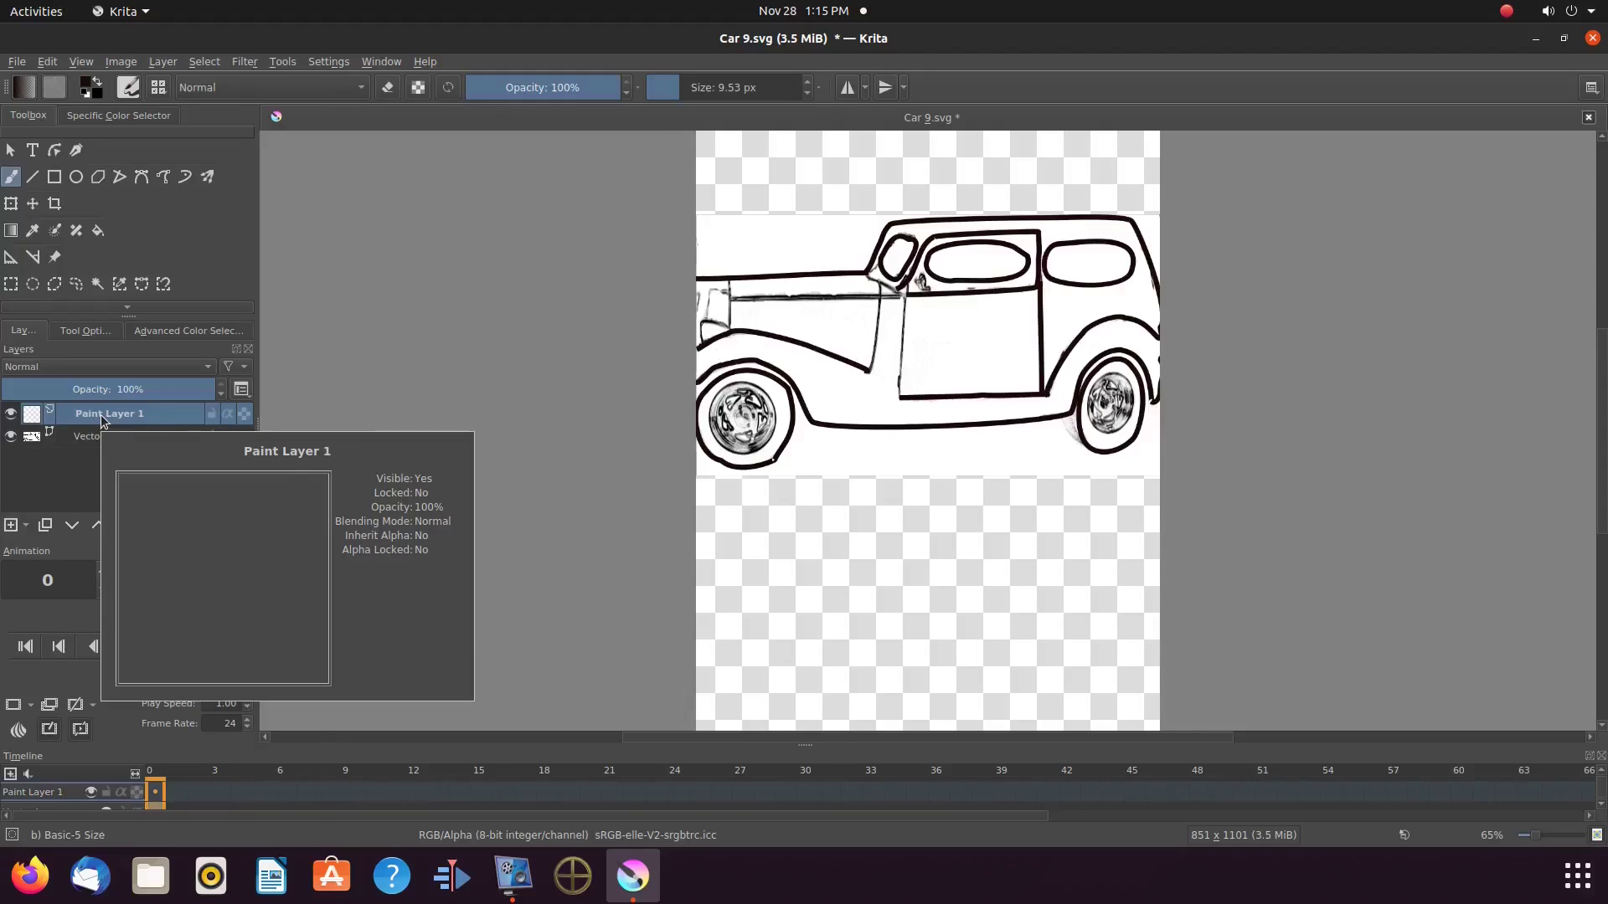
{"action": "right_click", "coordinate": [102, 420]}
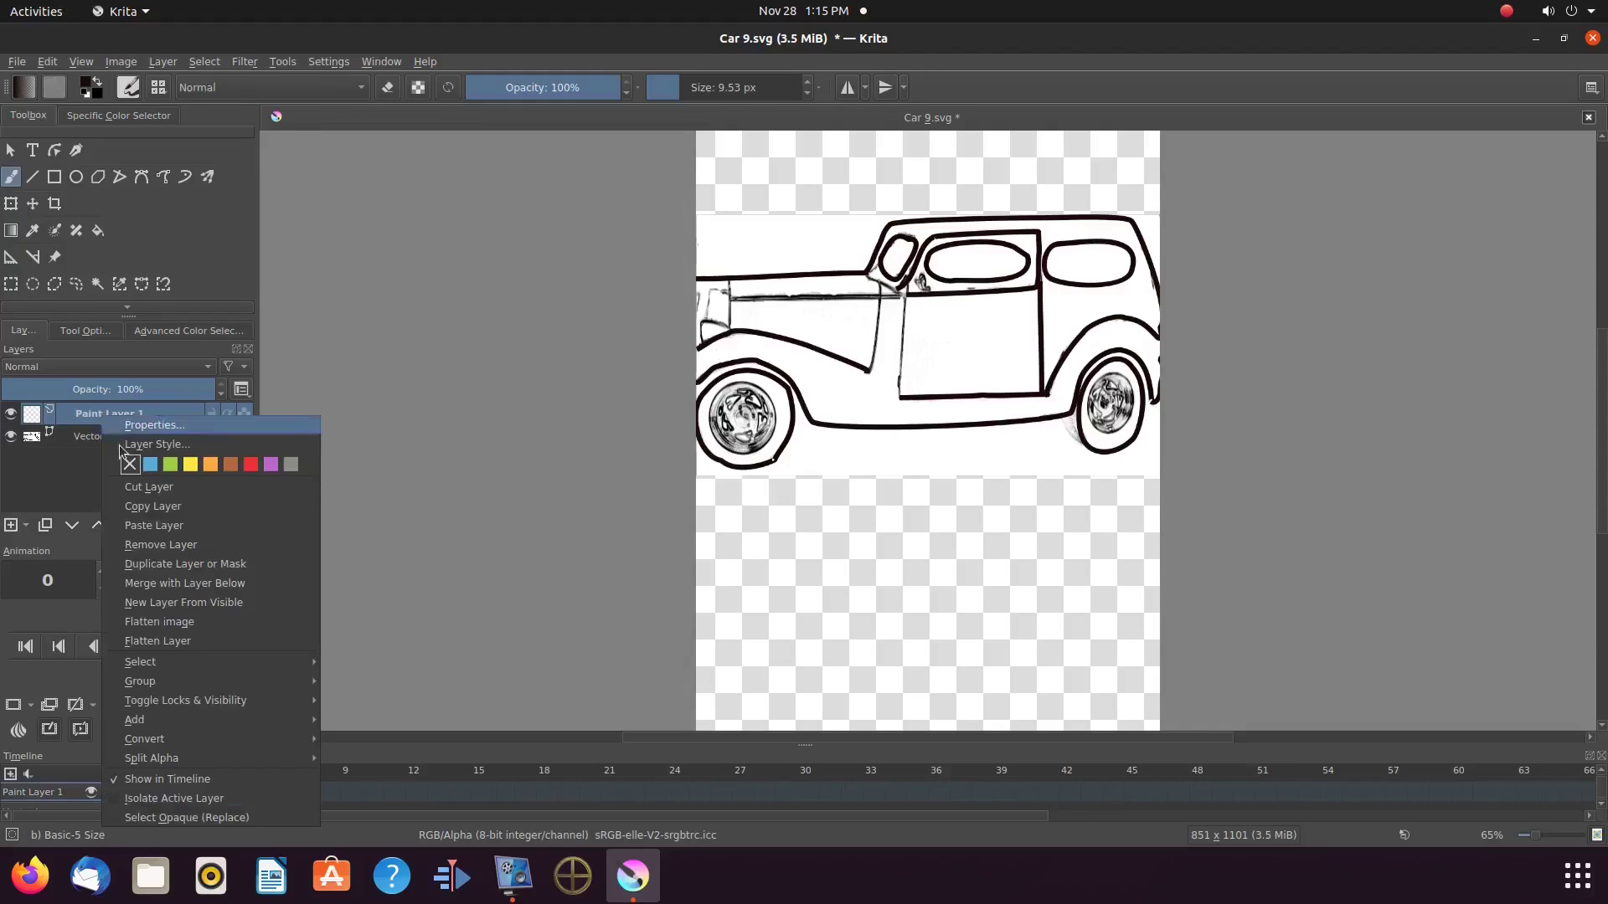
{"action": "left_click", "coordinate": [150, 587]}
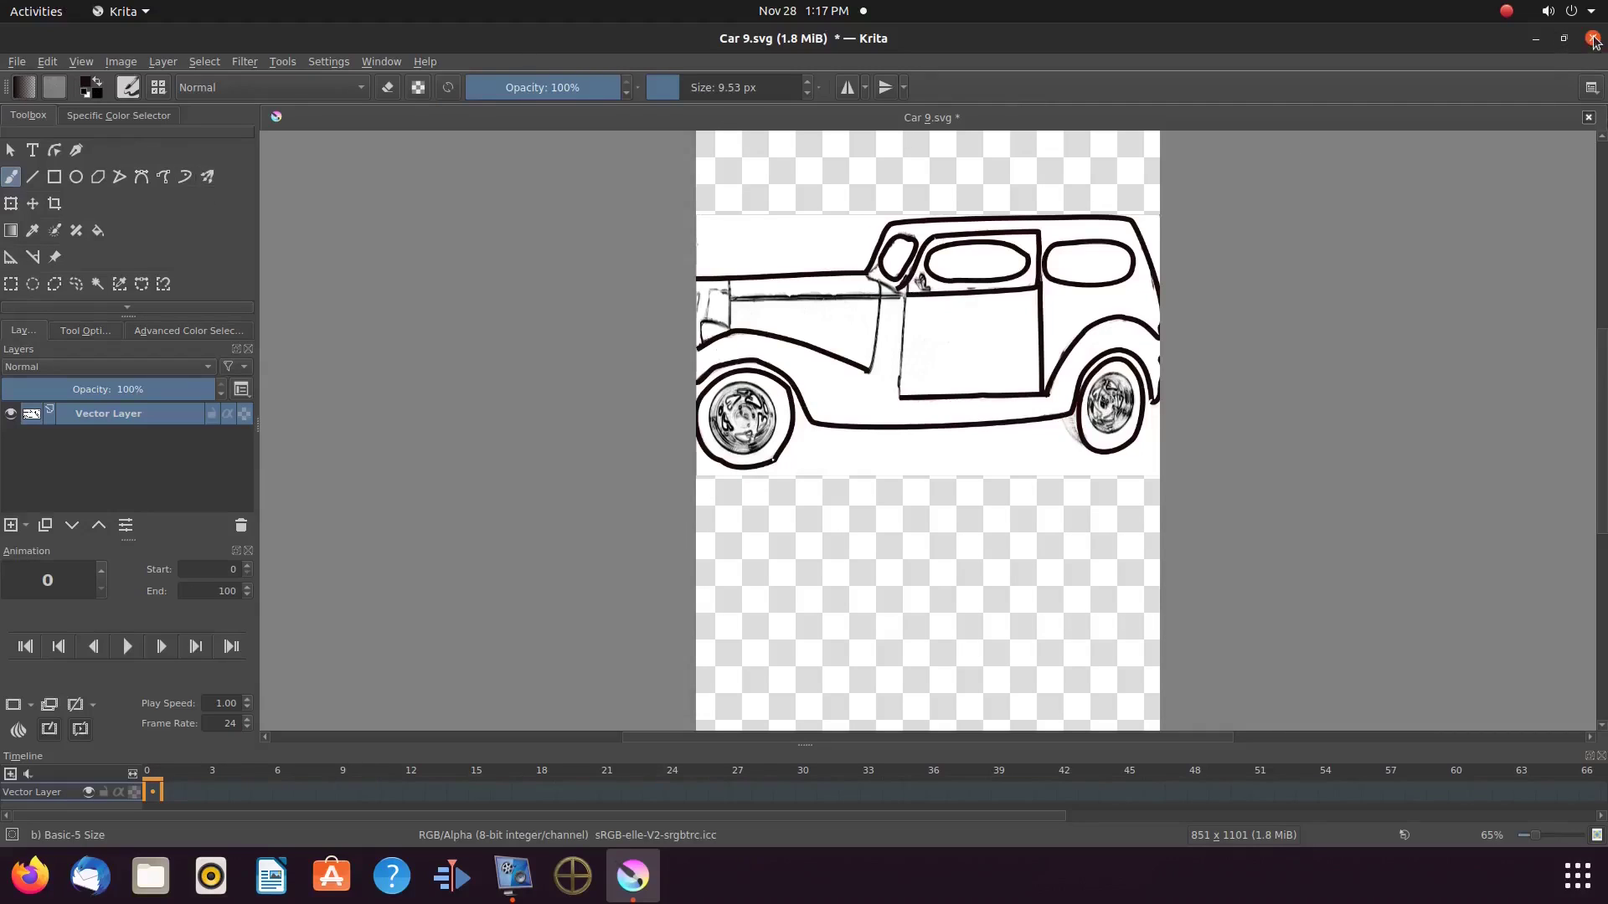
Save the finished drawing as Car 10 .png
{"action": "key", "text": "ctrl+s"}
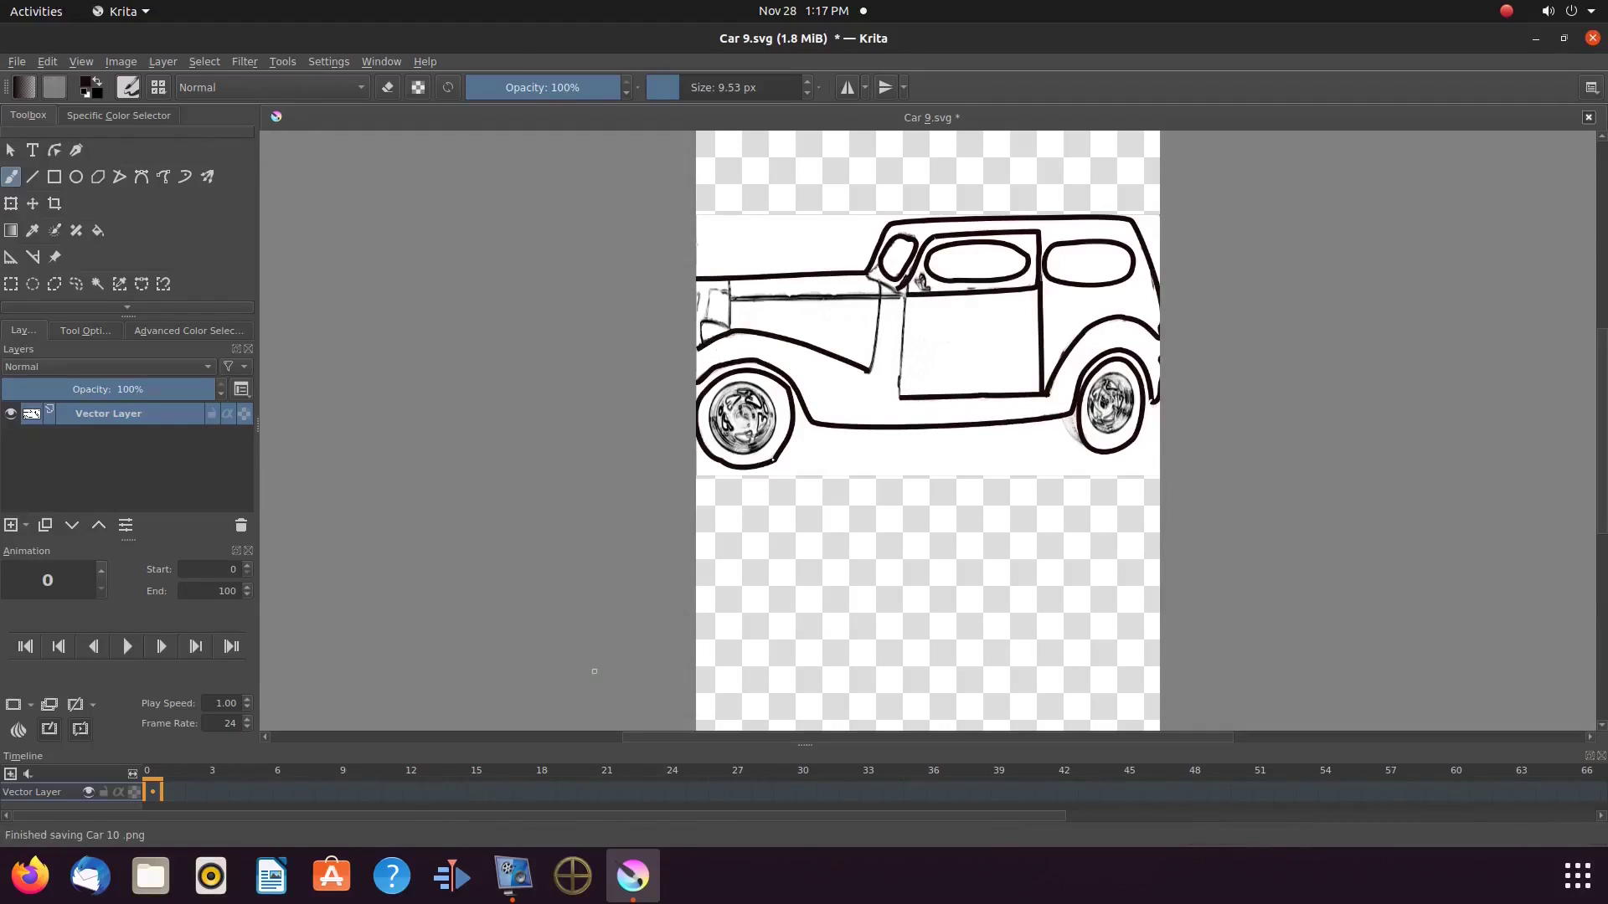